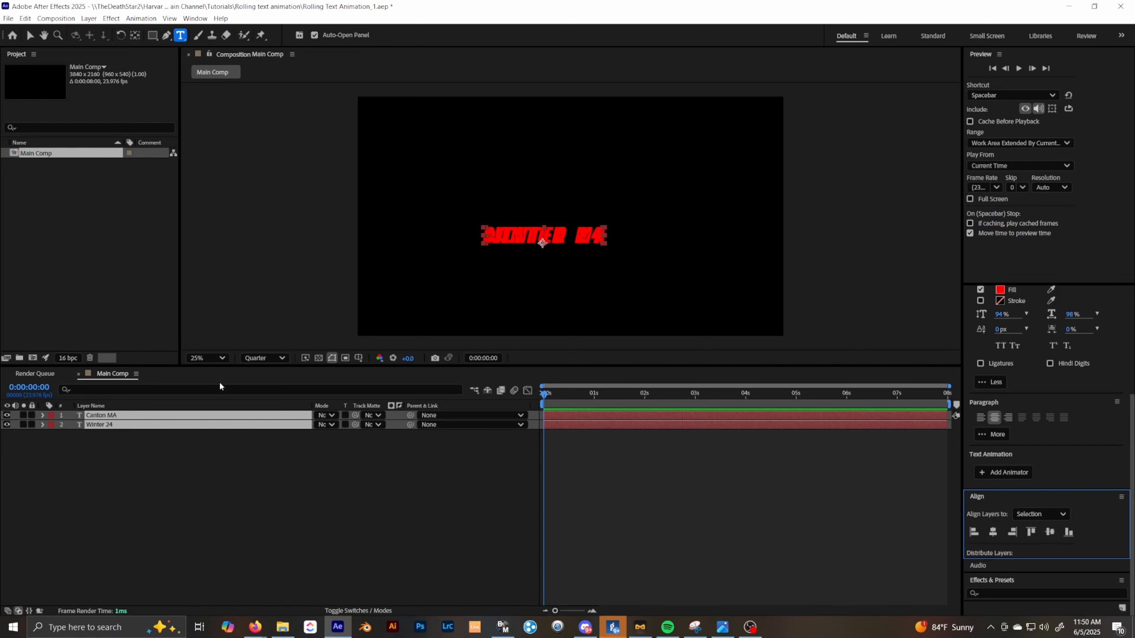
Step: Centre the Canton MA text layer horizontally and vertically in the composition
click(214, 415)
scroll(1014, 571, down, 3)
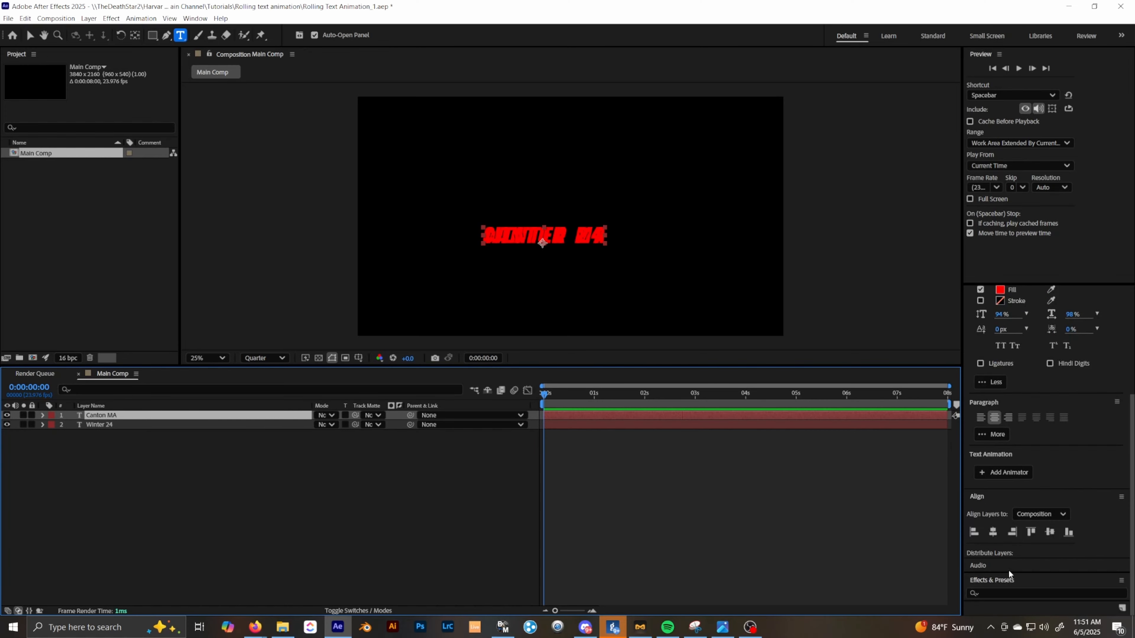
click(993, 532)
click(1049, 532)
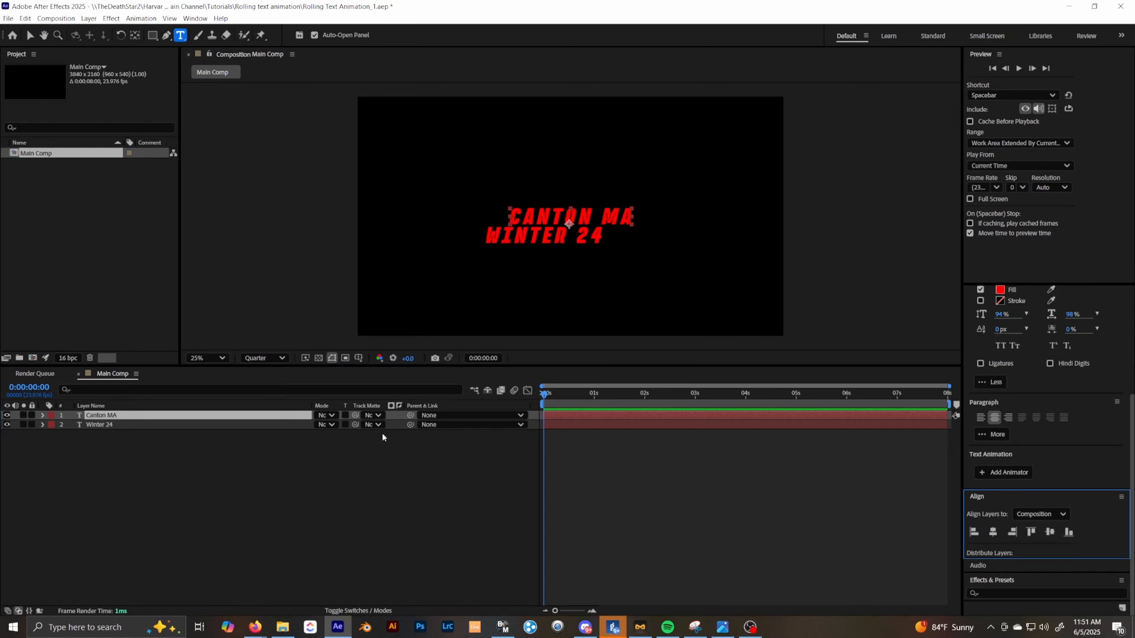
Step: Centre the Winter 24 text layer horizontally and vertically in the composition, then deselect it
click(115, 424)
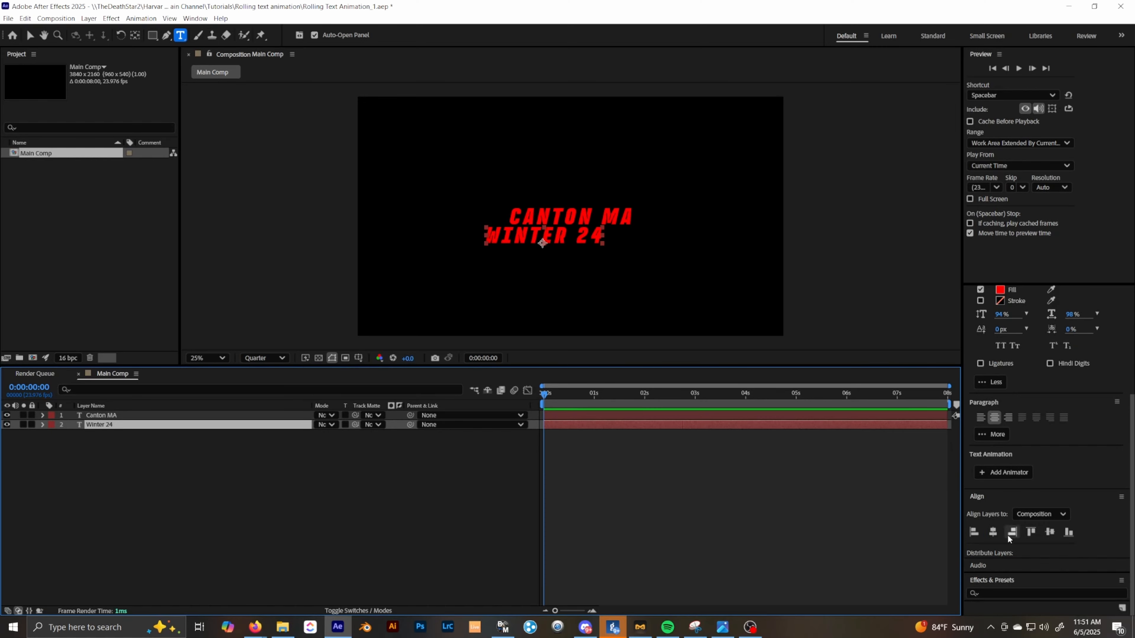
click(993, 531)
click(1056, 536)
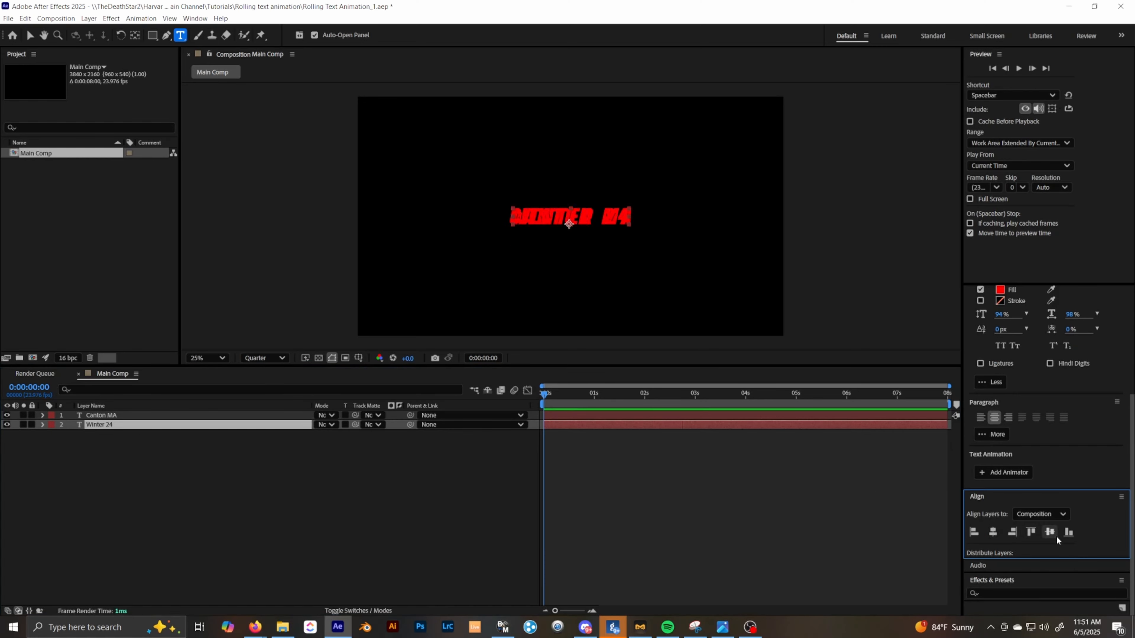
click(138, 464)
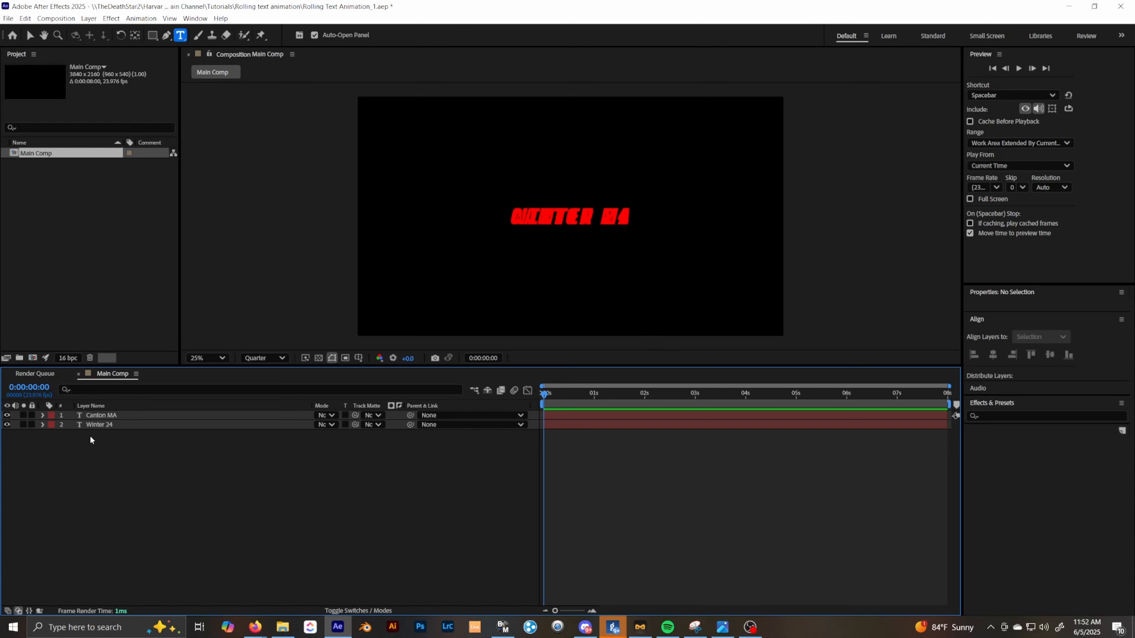
Step: Hide the Canton MA layer and create a separate white W text layer aligned exactly over the red W of Winter 24
click(7, 415)
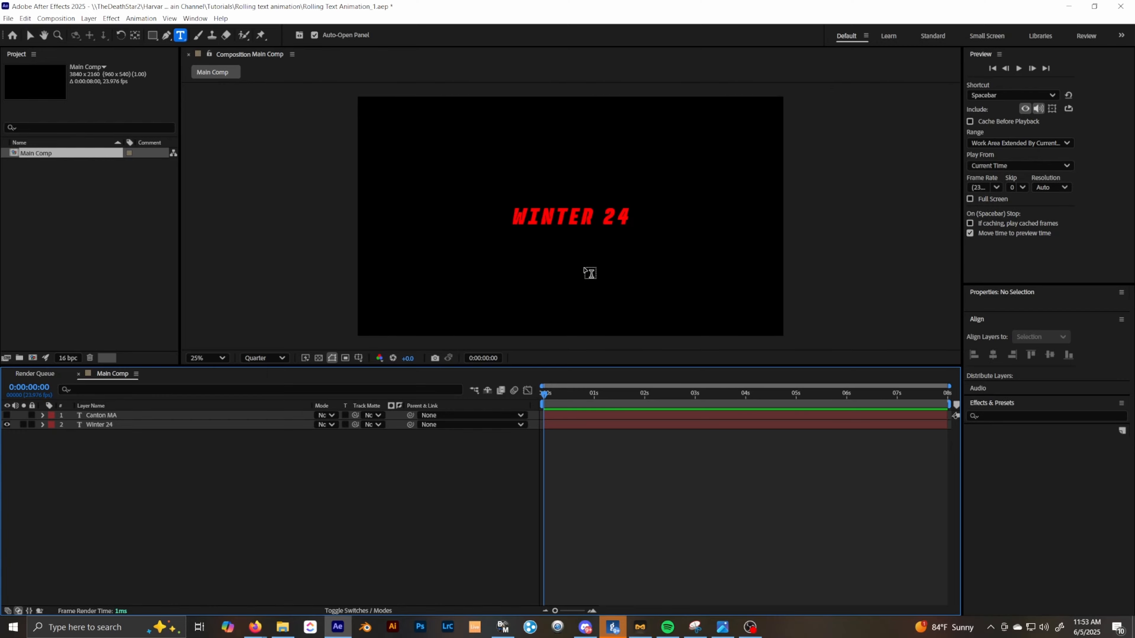
scroll(563, 275, up, 4)
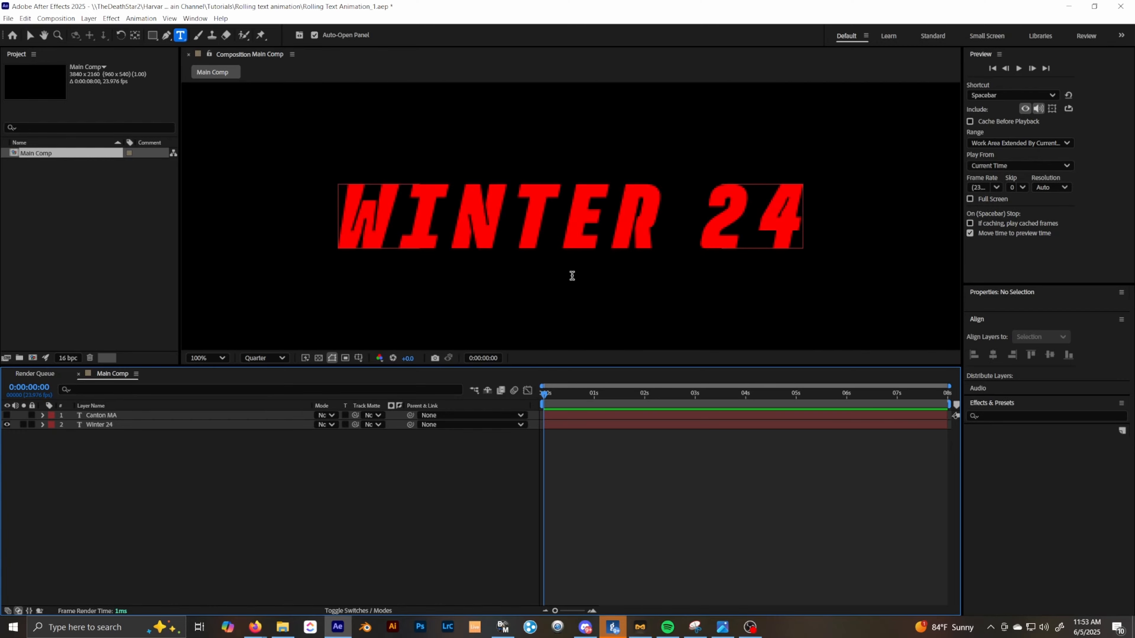
drag(571, 276, 589, 229)
click(361, 268)
text(w)
click(1000, 456)
key(v)
key(p)
click(1032, 407)
drag(360, 242, 387, 188)
click(1002, 544)
click(390, 162)
Step: Create separate white I and N text layers and align each over its matching red letter in Winter 24
click(426, 291)
text(I)
drag(425, 286, 433, 197)
click(481, 276)
text(n)
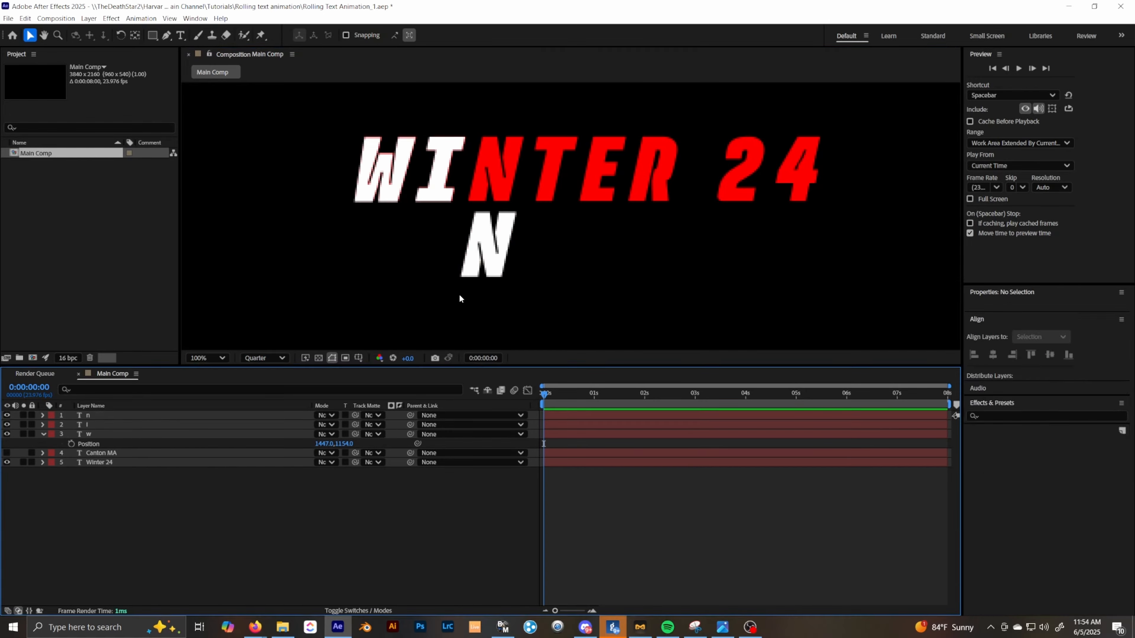
drag(483, 264, 489, 189)
Step: Create separate white T, E, R, 2 and 4 text layers and align them over the remaining red characters of Winter 24
text(ter2)
drag(704, 273, 740, 188)
click(749, 285)
text(4)
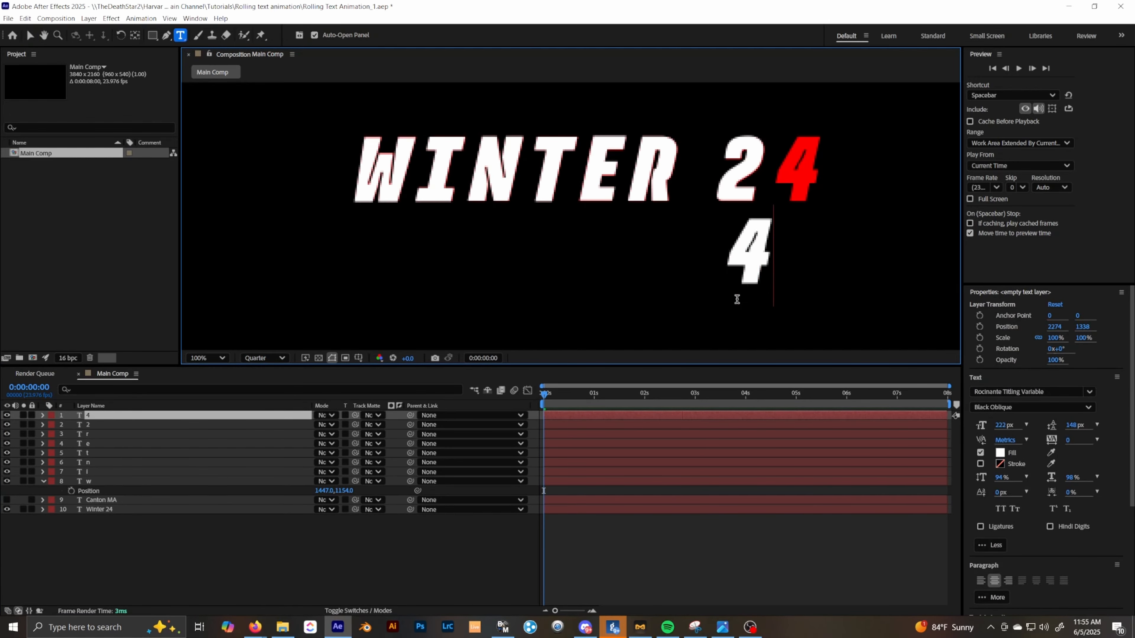
text(v)
drag(757, 268, 805, 184)
click(551, 285)
key(comma)
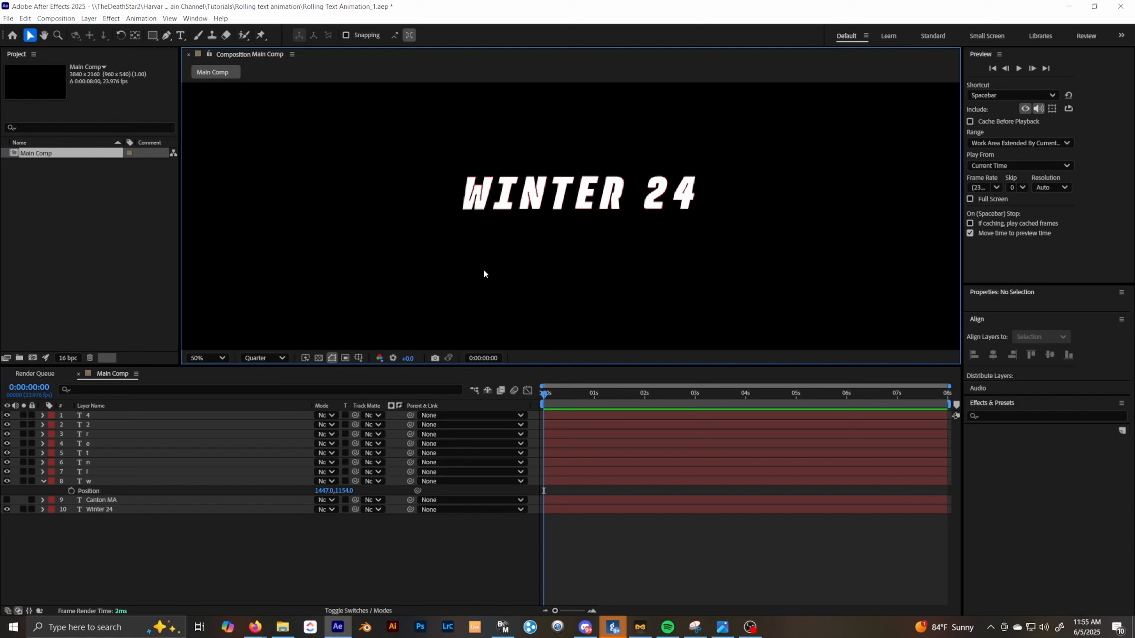
Step: Hide the red Winter 24 layer and assign the Purple label to the eight individual character layers
click(93, 510)
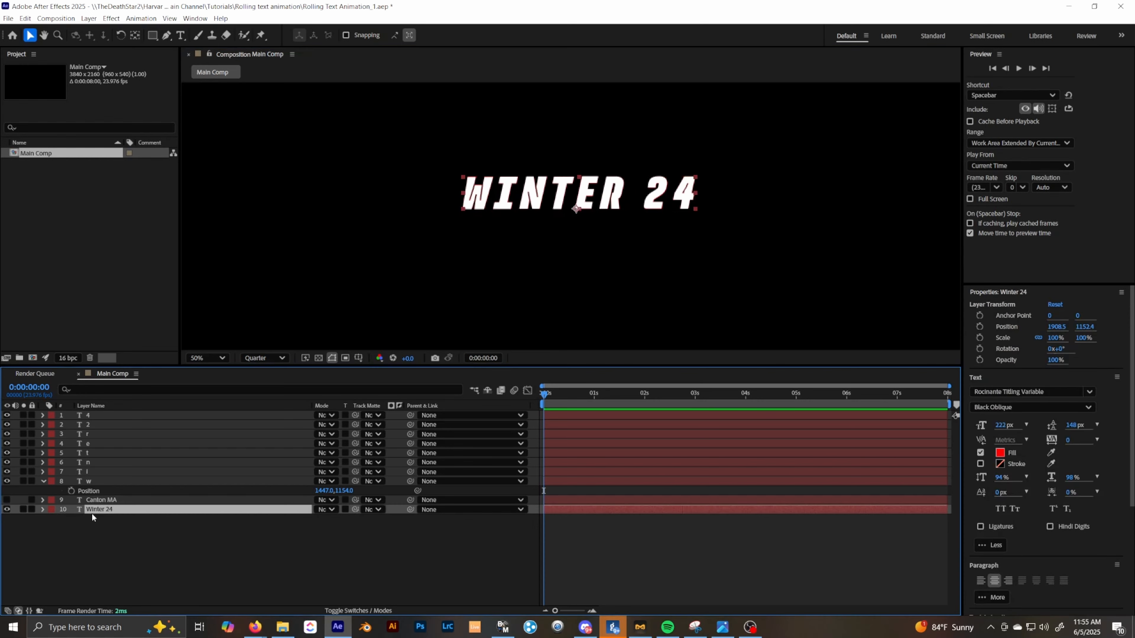
click(7, 510)
click(96, 482)
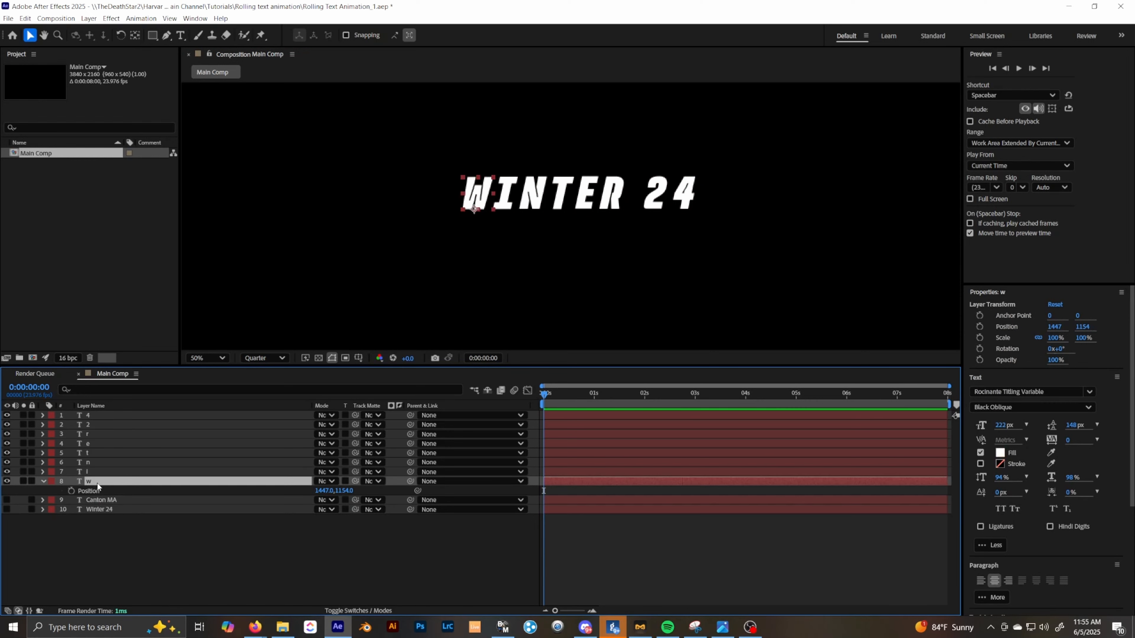
shift+click(107, 416)
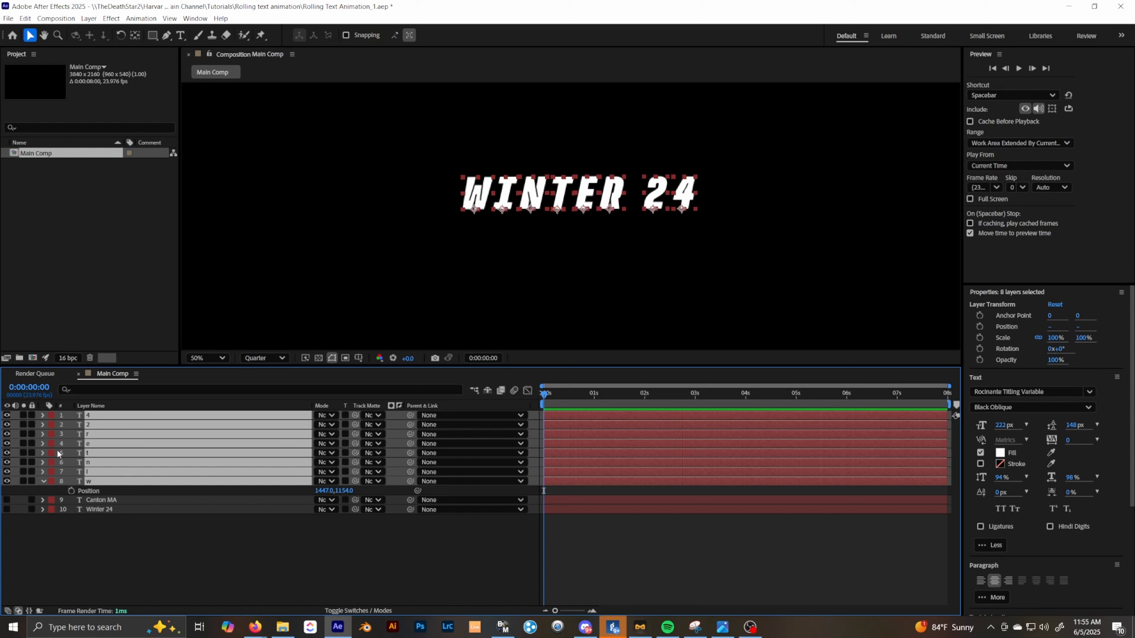
click(52, 443)
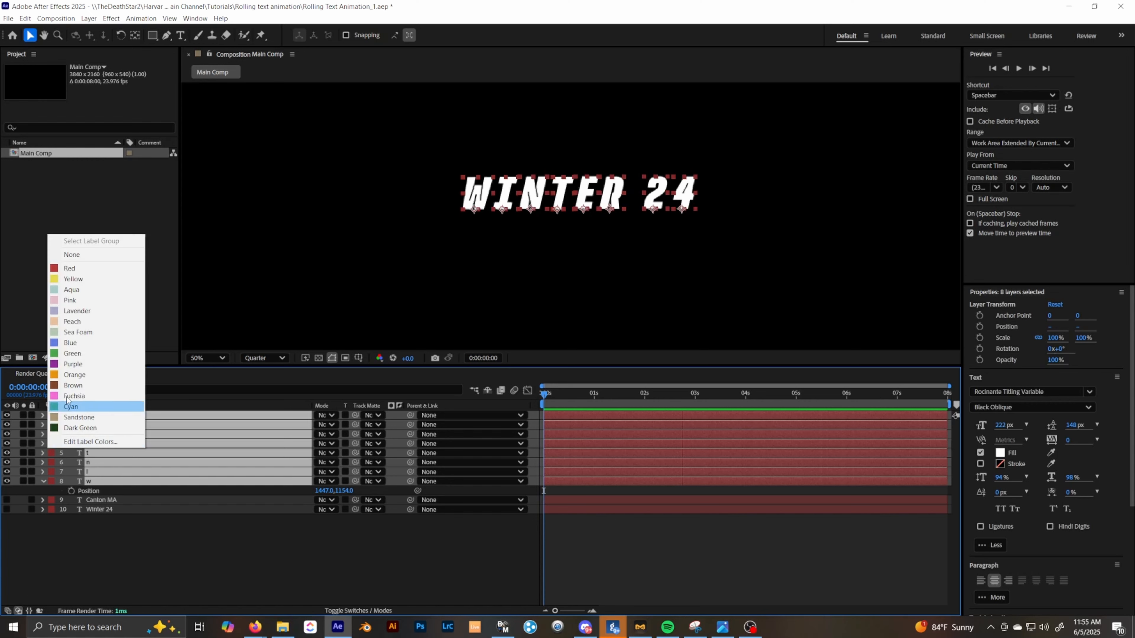
click(77, 364)
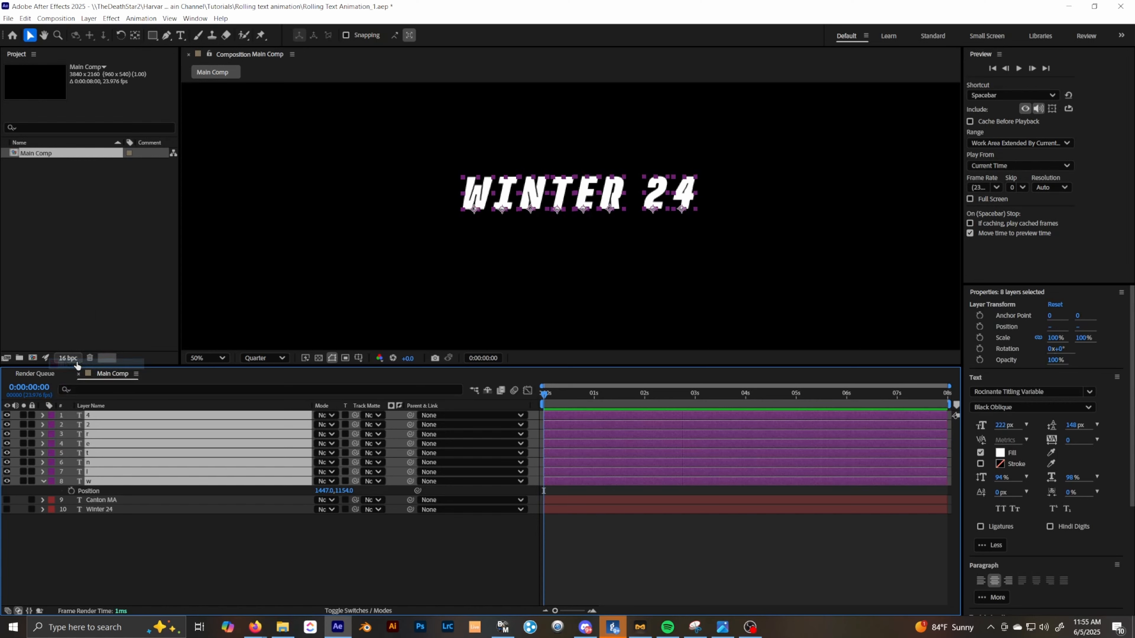
click(165, 542)
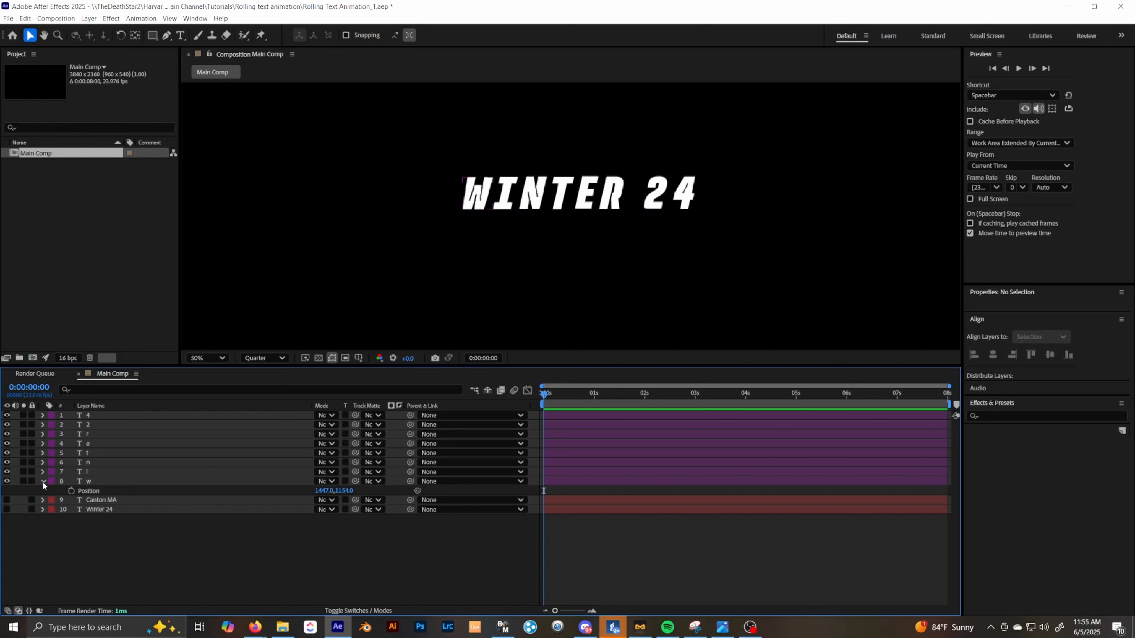
click(43, 481)
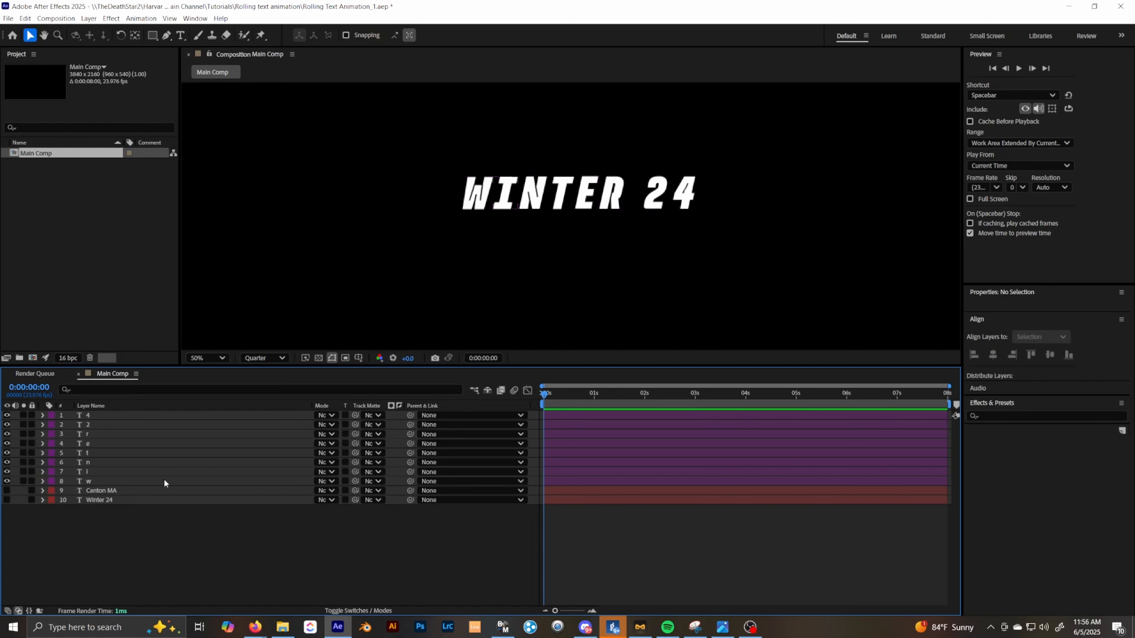
Step: Hide the eight purple Winter 24 character layers and toggle the visibility of the red Canton MA layer
click(115, 491)
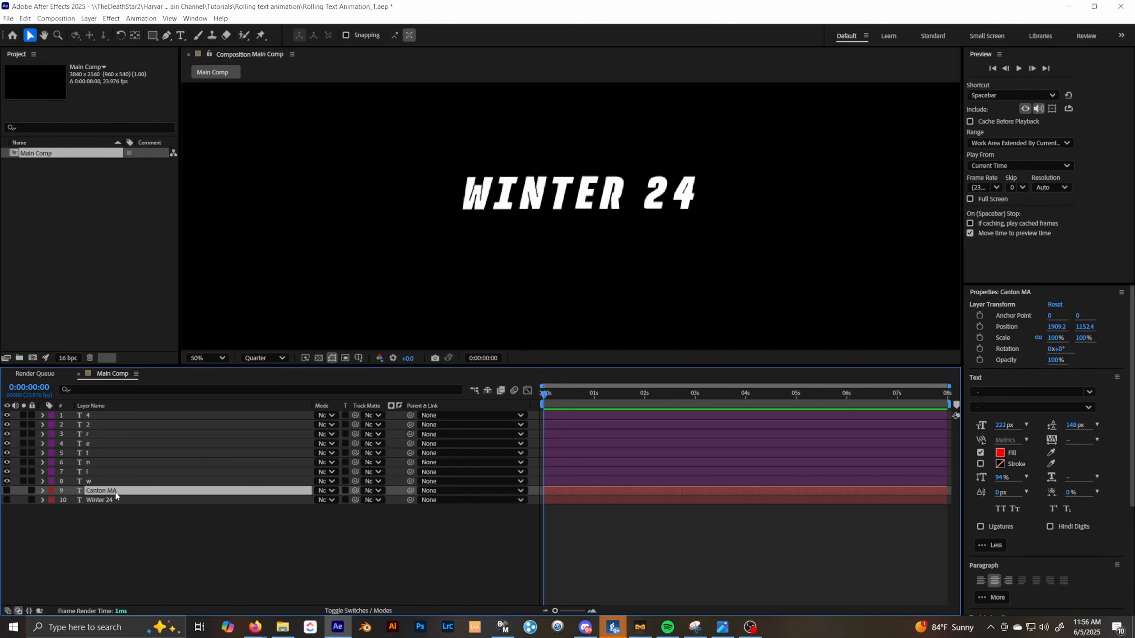
drag(7, 482, 5, 420)
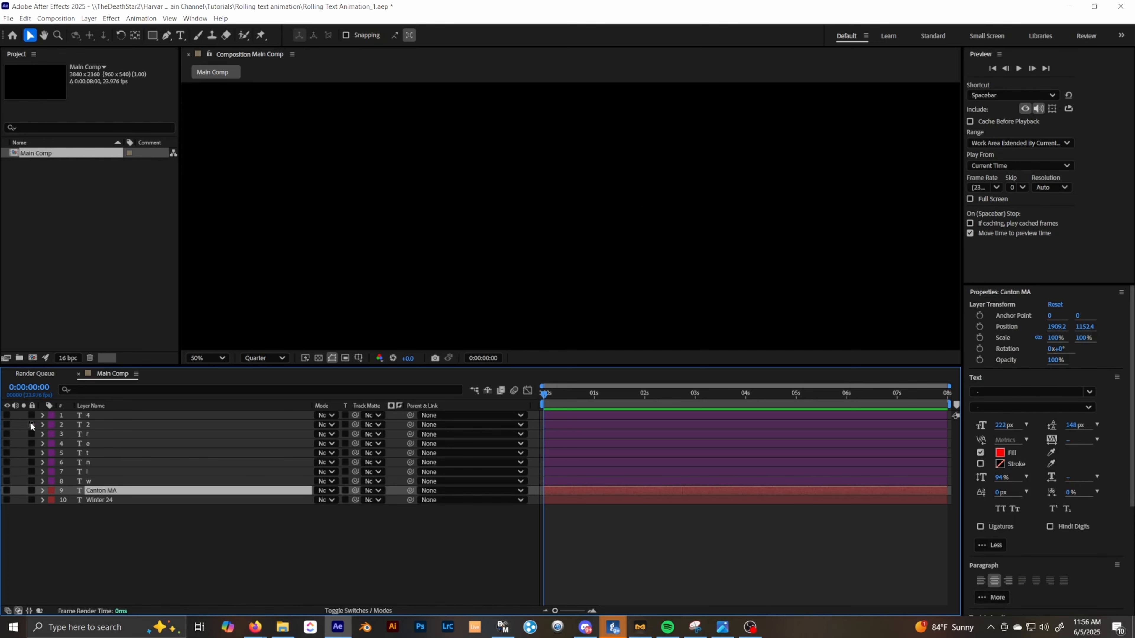
click(7, 491)
click(7, 491)
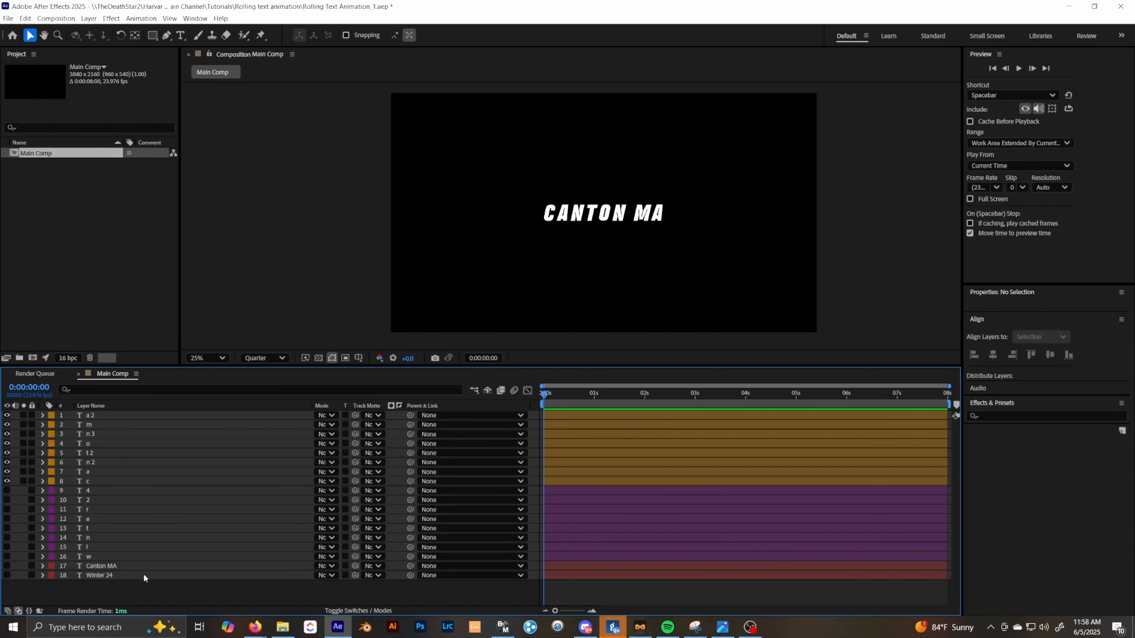
Step: Toggle the visibility of the purple and orange character layers to compare the overlapping Winter 24 and Canton MA words
drag(7, 491, 8, 558)
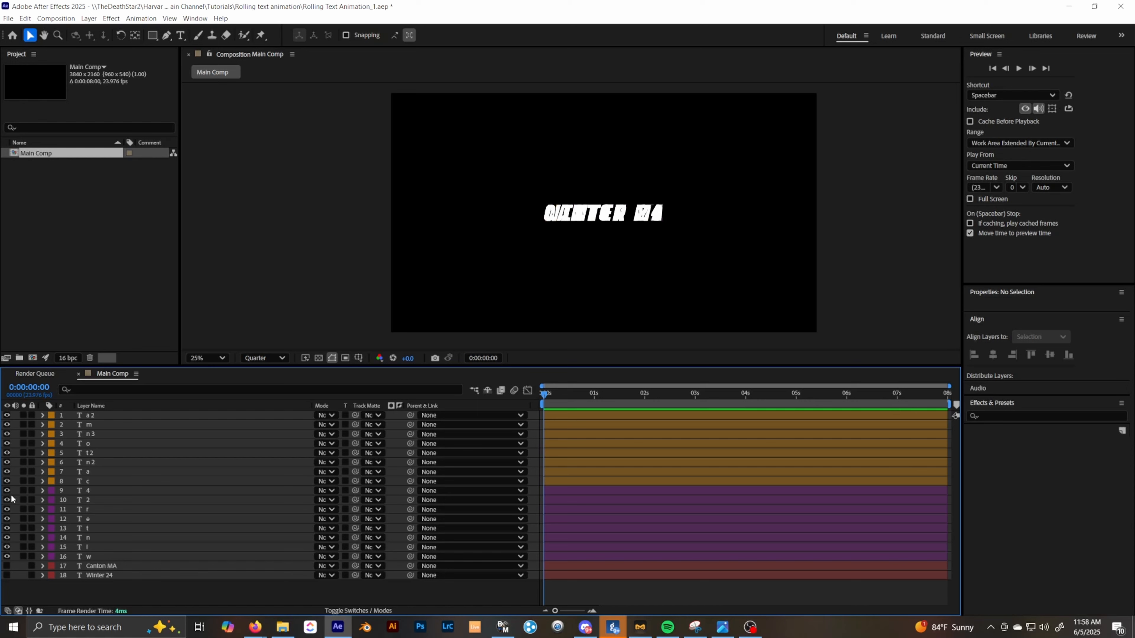
drag(6, 491, 8, 559)
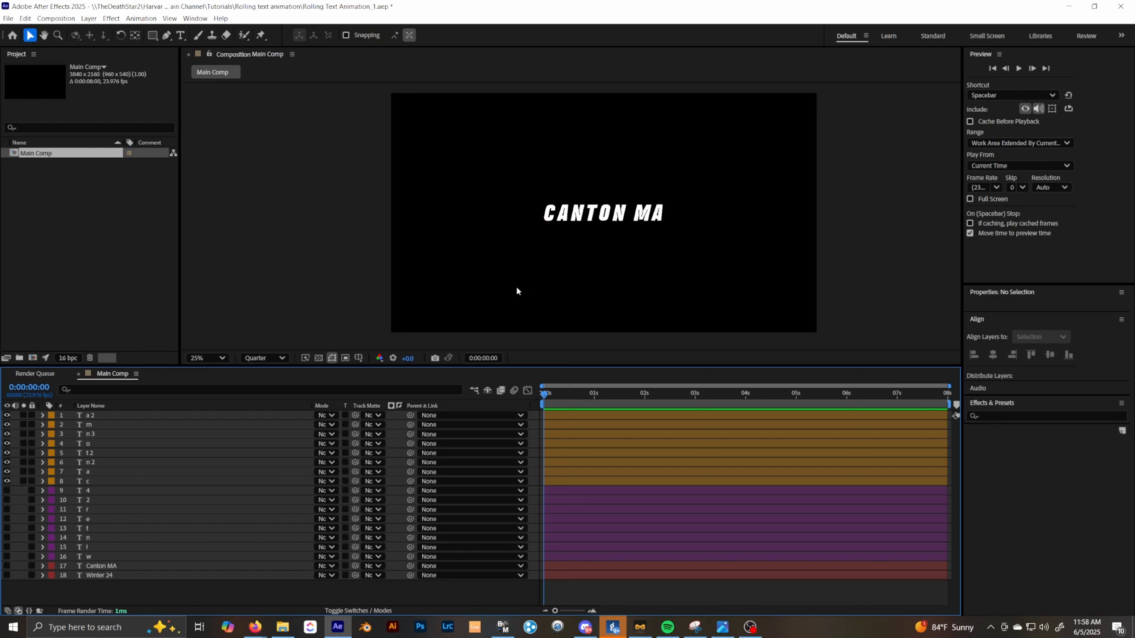
drag(7, 482, 6, 415)
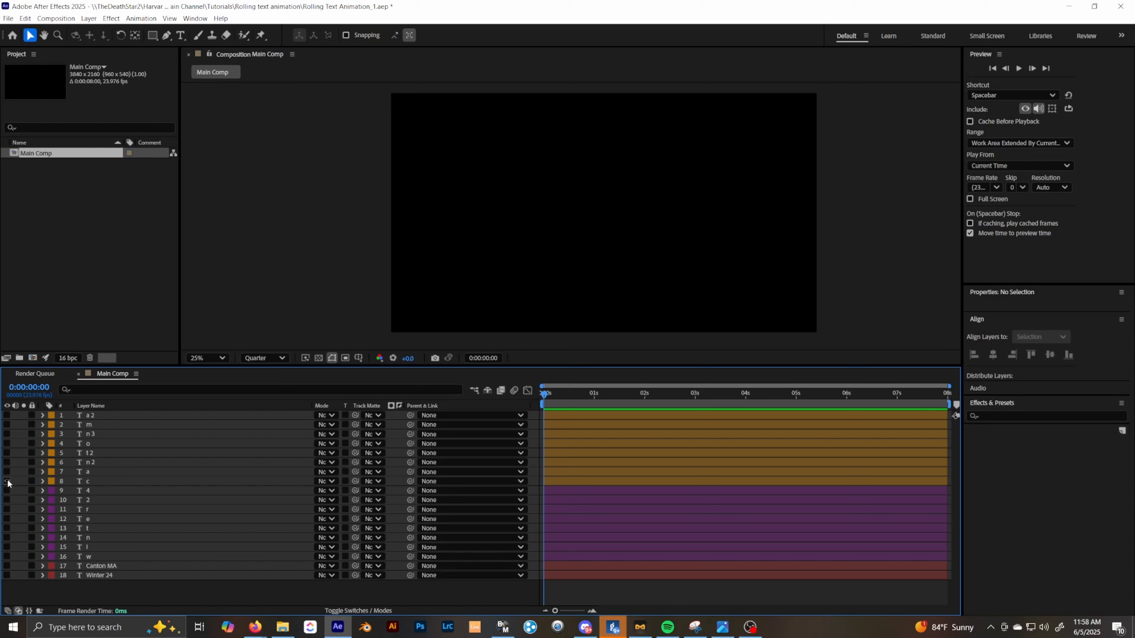
drag(7, 481, 3, 419)
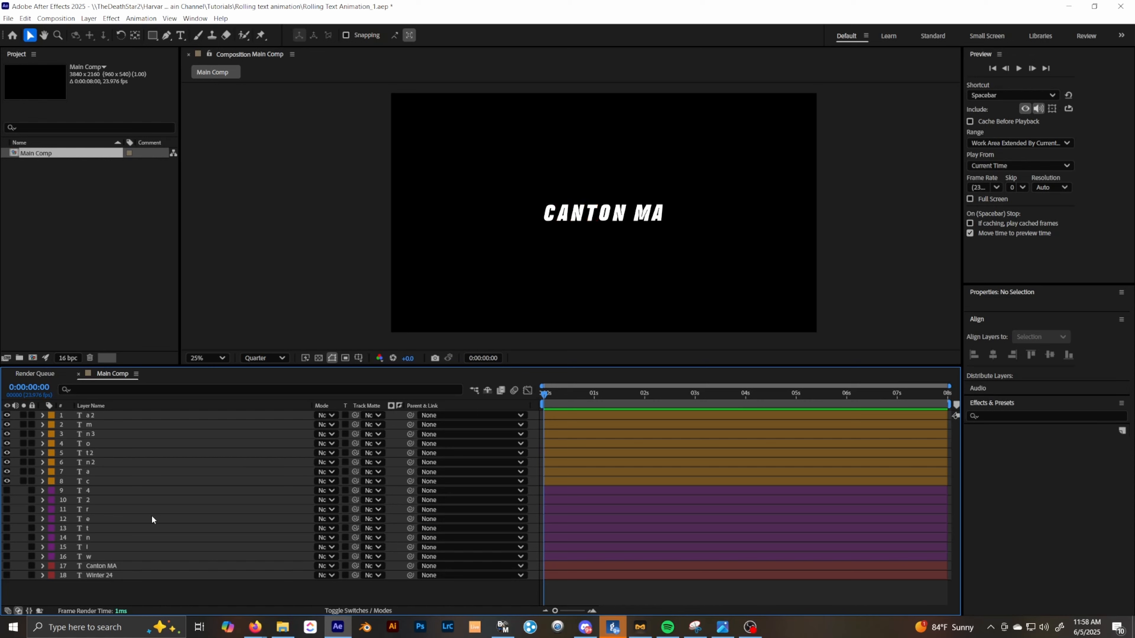
Step: Show the purple Winter 24 character layers together with the orange ones and check each colour group by selecting it in turn
drag(8, 493, 6, 559)
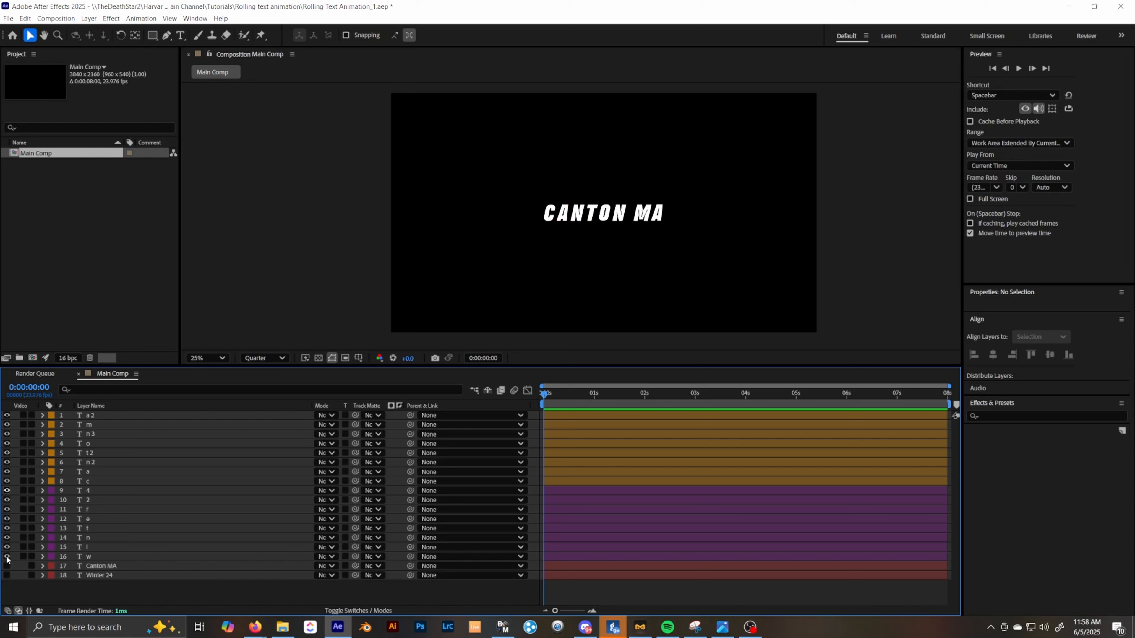
click(107, 558)
shift+click(96, 493)
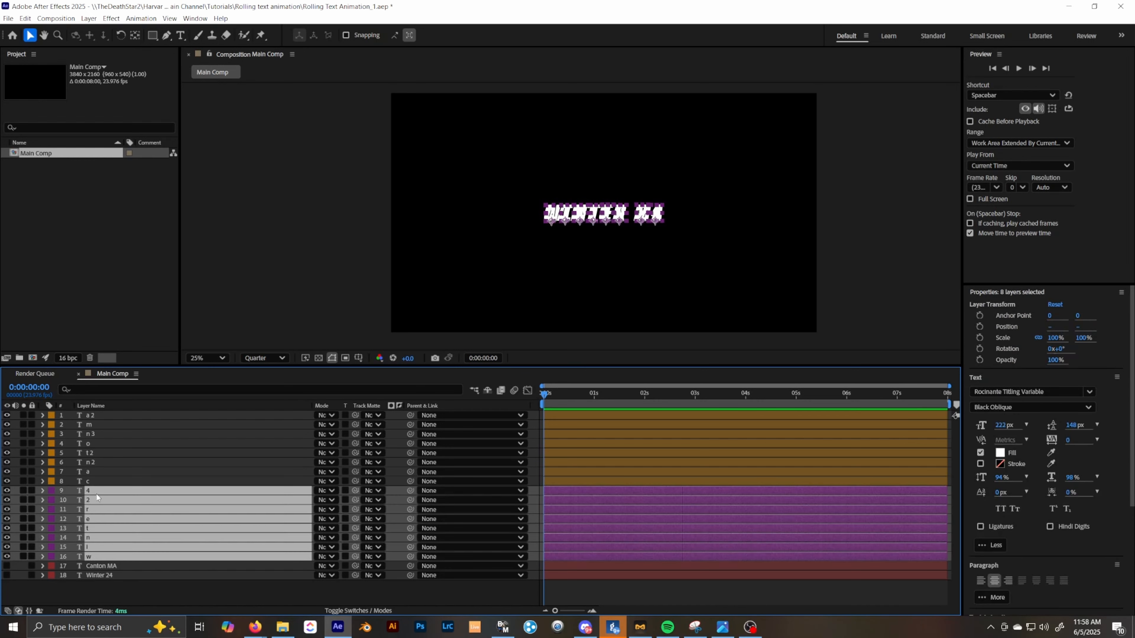
click(96, 483)
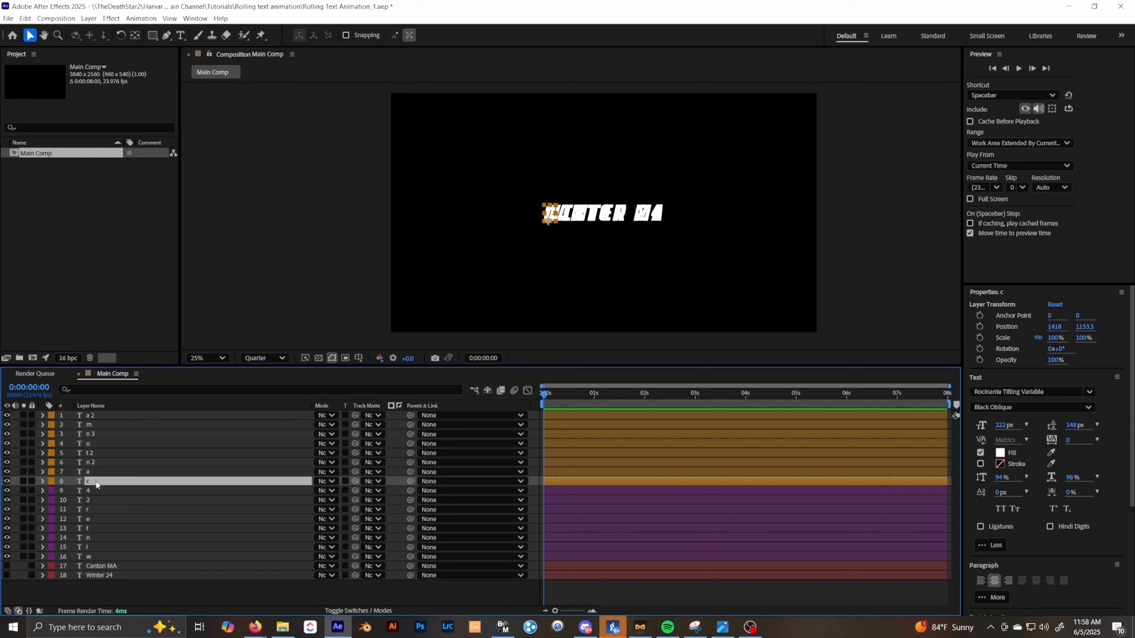
shift+click(102, 415)
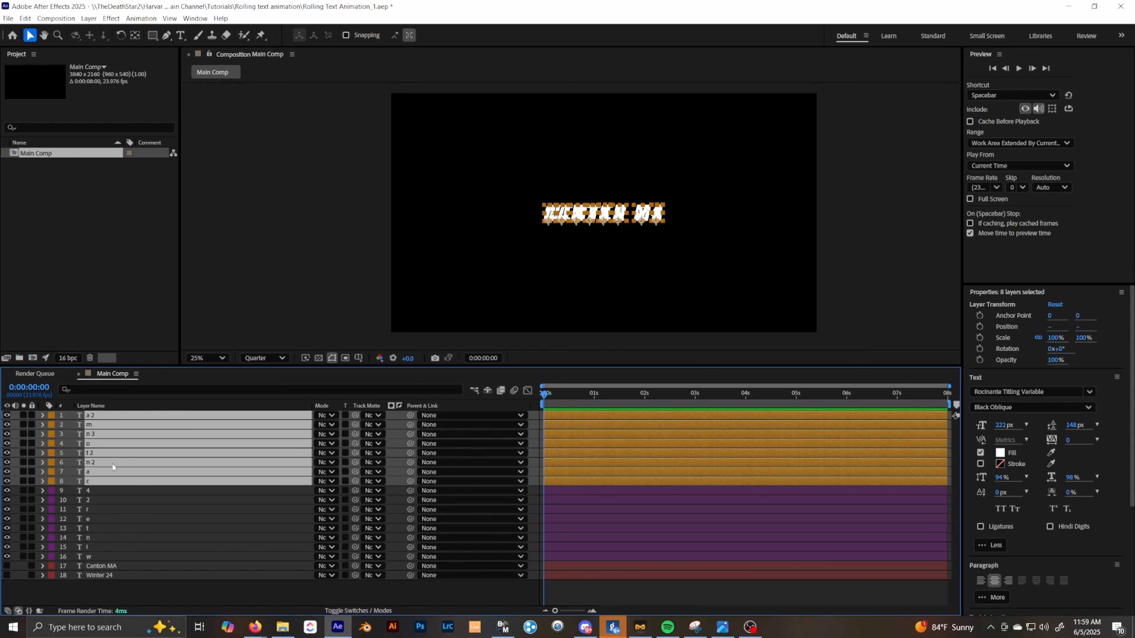
click(172, 582)
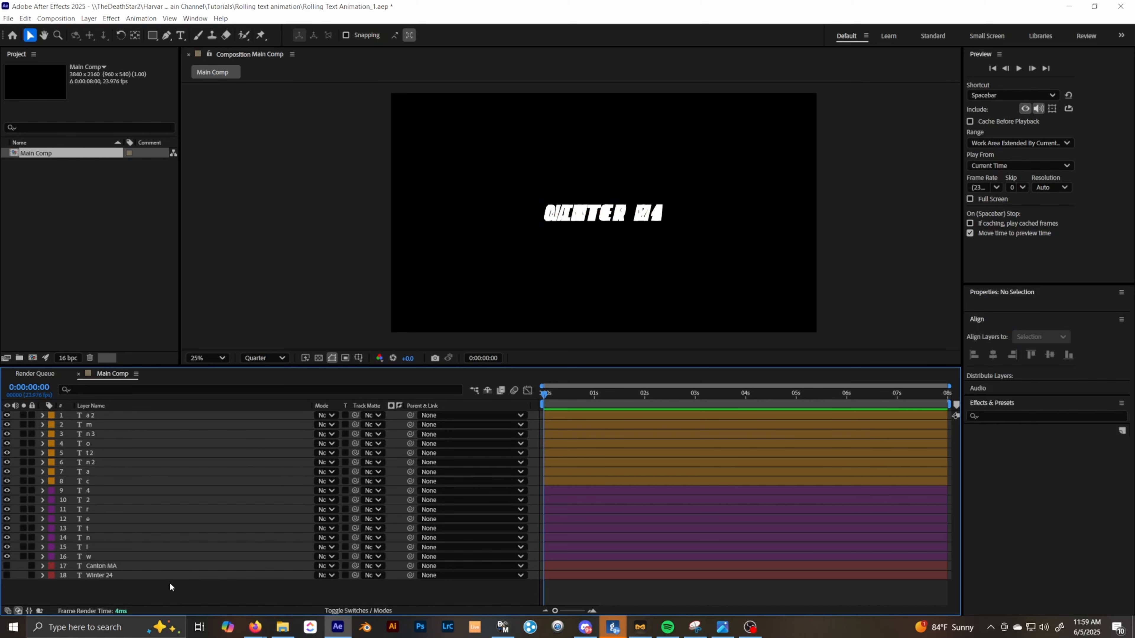
Step: Move the orange C layer up to Y position 956.5 and the first A of Canton down to about 1320
click(110, 481)
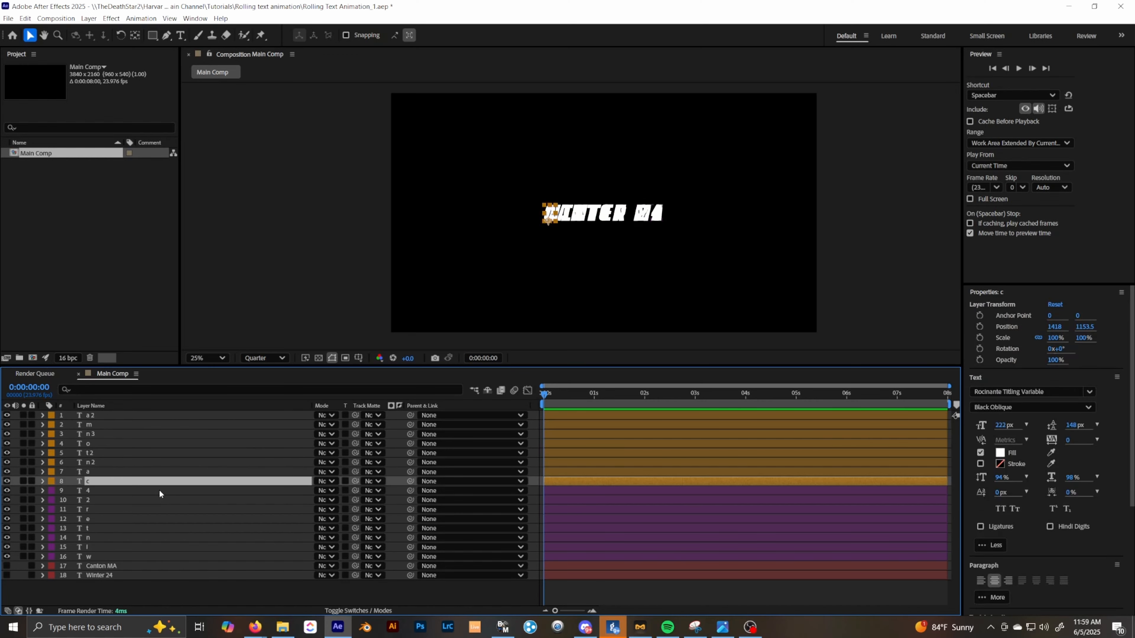
key(p)
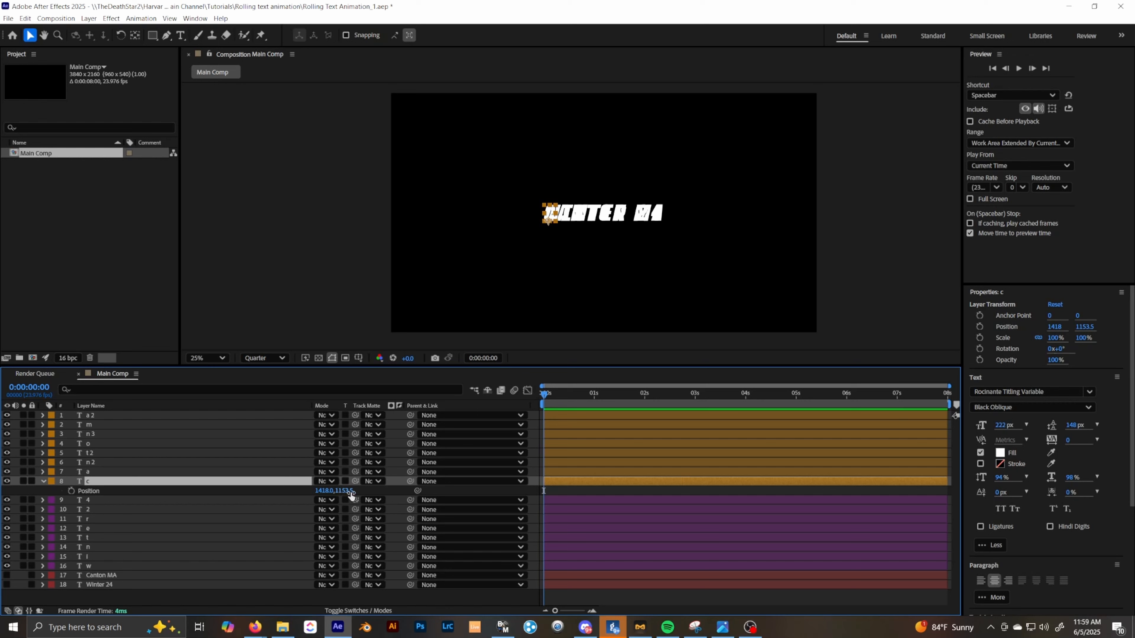
drag(345, 496, 241, 492)
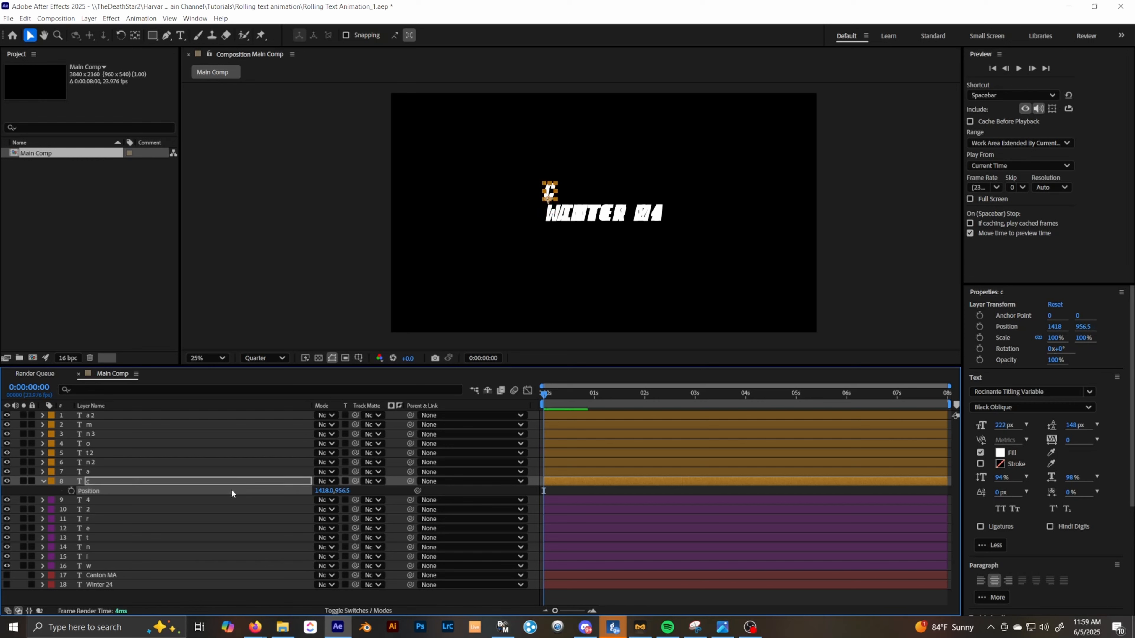
click(139, 472)
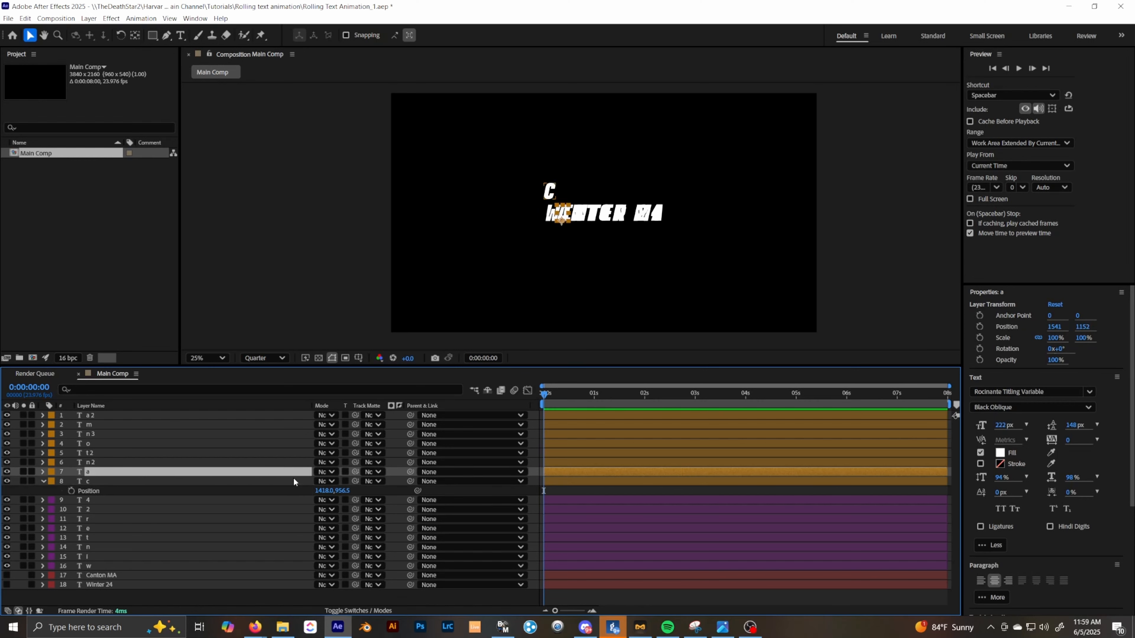
key(p)
drag(344, 482, 423, 496)
Step: Move the first N of Canton down to Y position 1324 and duplicate its layer
click(129, 463)
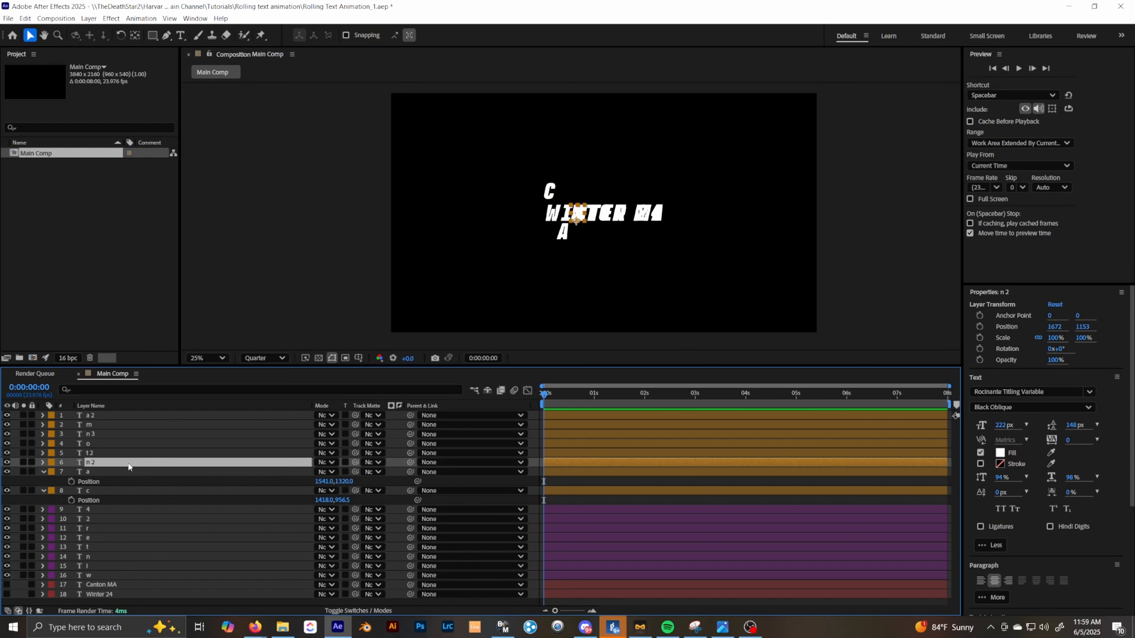
key(p)
drag(347, 472, 423, 473)
key(ctrl+d)
key(p)
key(ctrl+z)
Step: Duplicate the first A of Canton and move the copy down to Y position 1491
click(160, 501)
key(ctrl+d)
key(p)
drag(347, 510, 423, 510)
Step: Duplicate the T layer of Canton and move it vertically up to the row above Winter 24
click(180, 454)
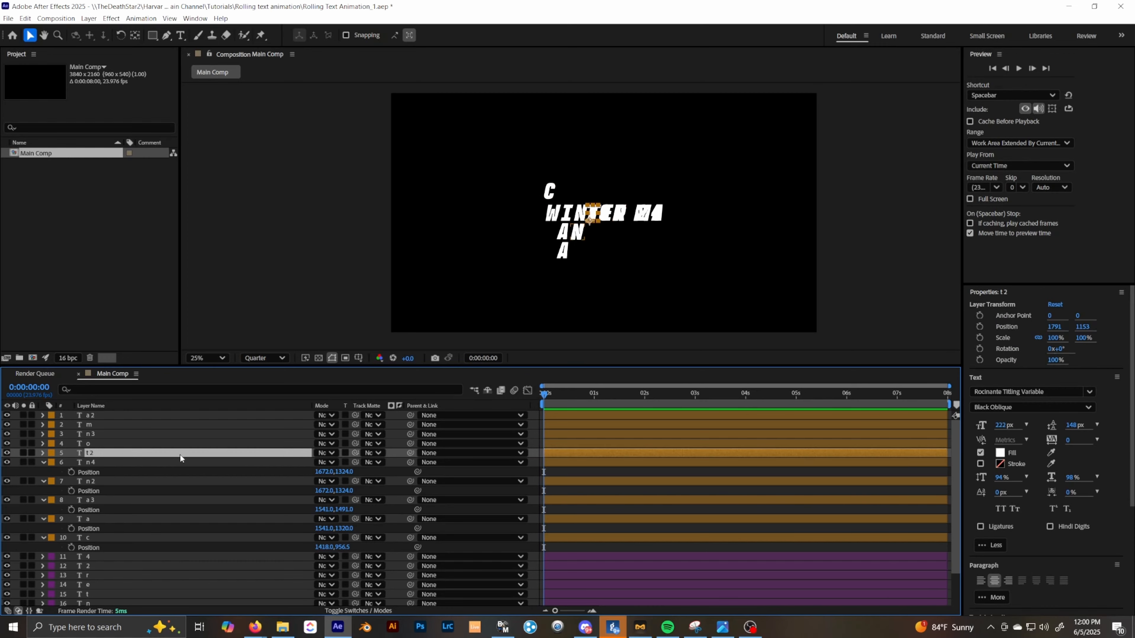
key(ctrl+d)
key(p)
drag(346, 462, 270, 463)
Step: Duplicate the E layer of Winter and move one copy vertically down to the row below Winter 24
scroll(96, 554, down, 3)
click(134, 545)
key(ctrl+d)
key(p)
drag(346, 535, 422, 535)
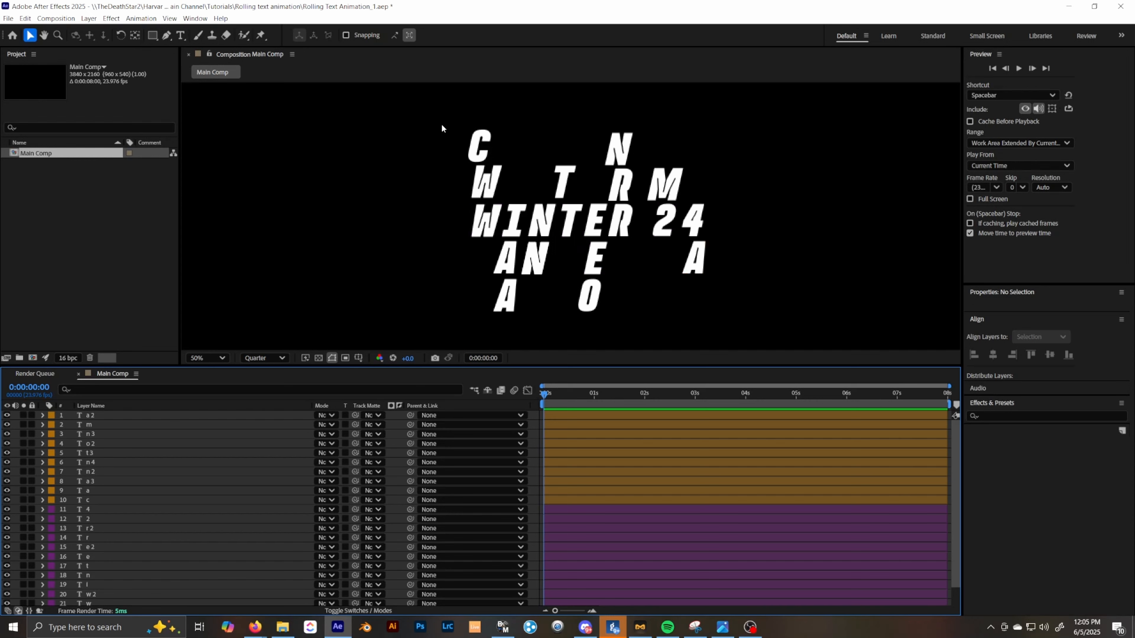
Step: Examine how the characters stack into columns by selecting the I of Winter and the two A characters below it
drag(448, 121, 485, 243)
drag(522, 176, 499, 314)
click(547, 184)
click(517, 219)
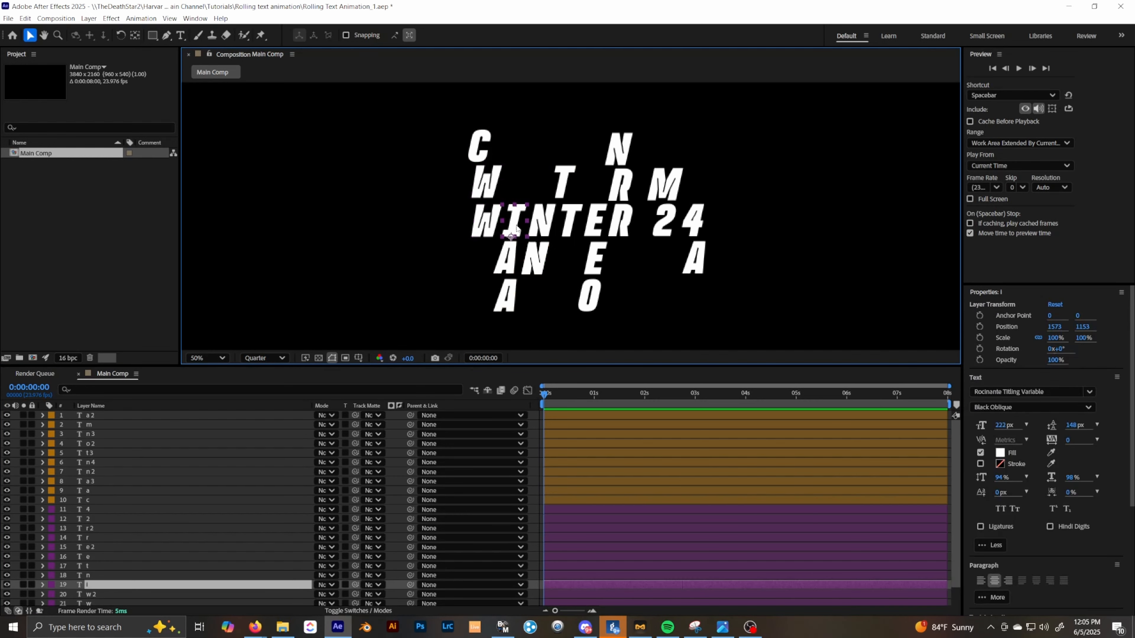
shift+click(509, 258)
shift+click(511, 299)
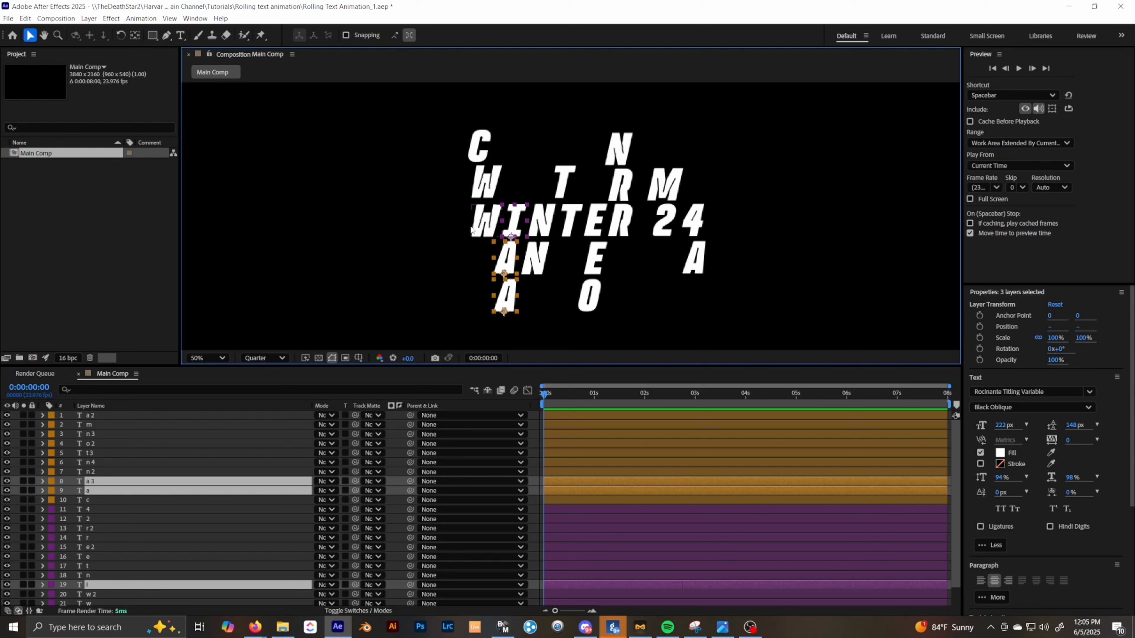
click(419, 211)
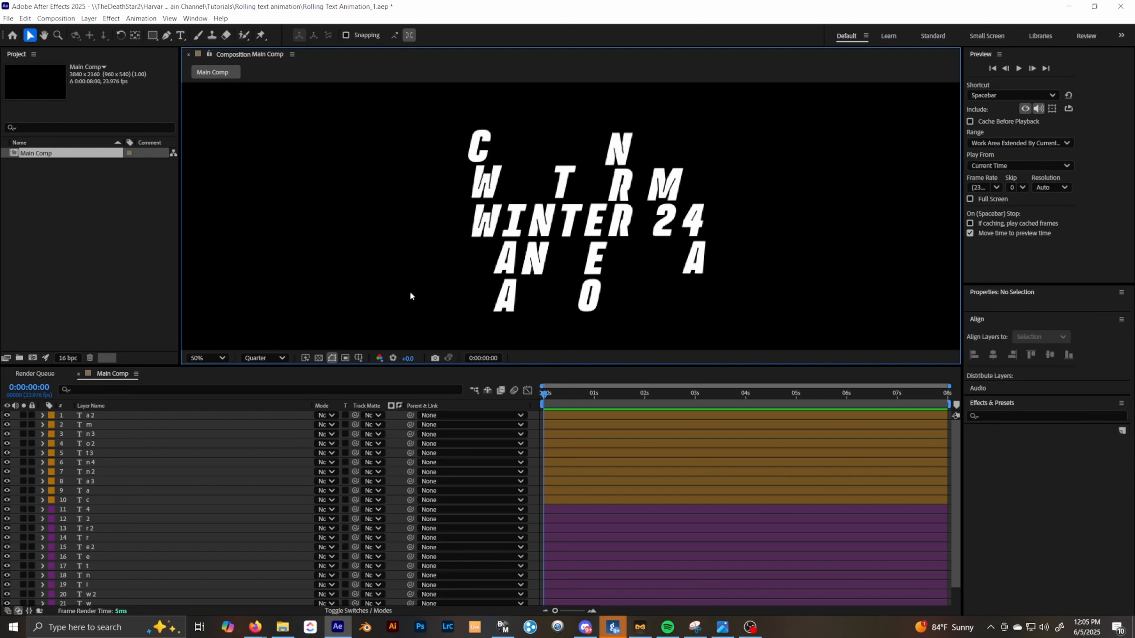
Step: Pre-compose the C layer and both W layers of the first column into a composition named Letter 1
scroll(409, 290, up, 2)
scroll(411, 258, down, 1)
scroll(410, 257, down, 1)
click(485, 154)
shift+click(481, 190)
shift+click(483, 226)
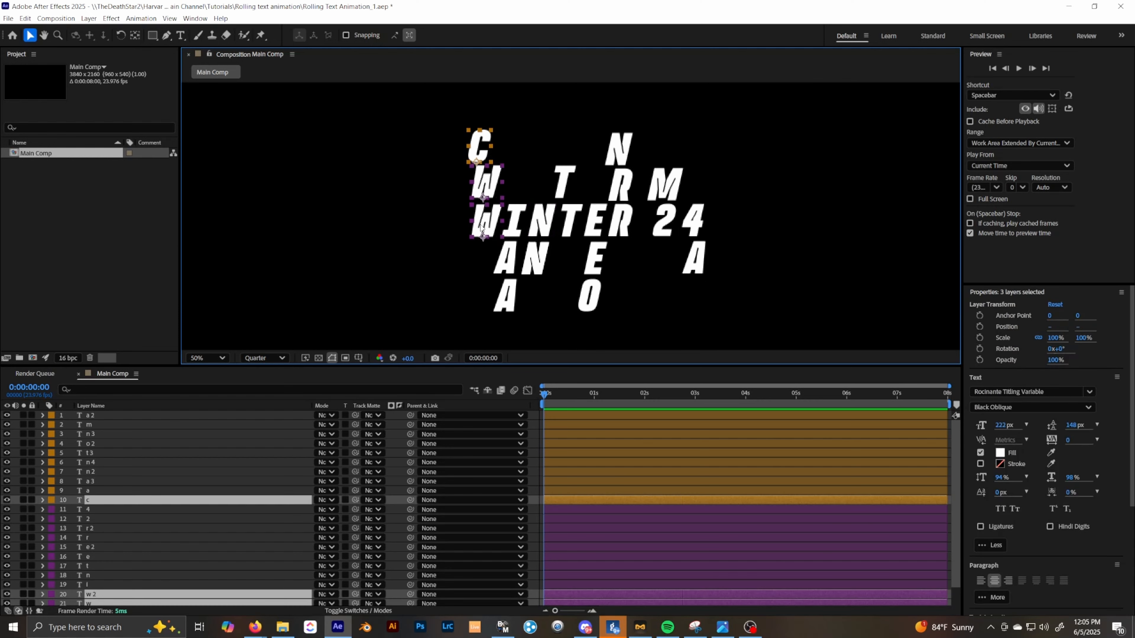
scroll(247, 442, down, 1)
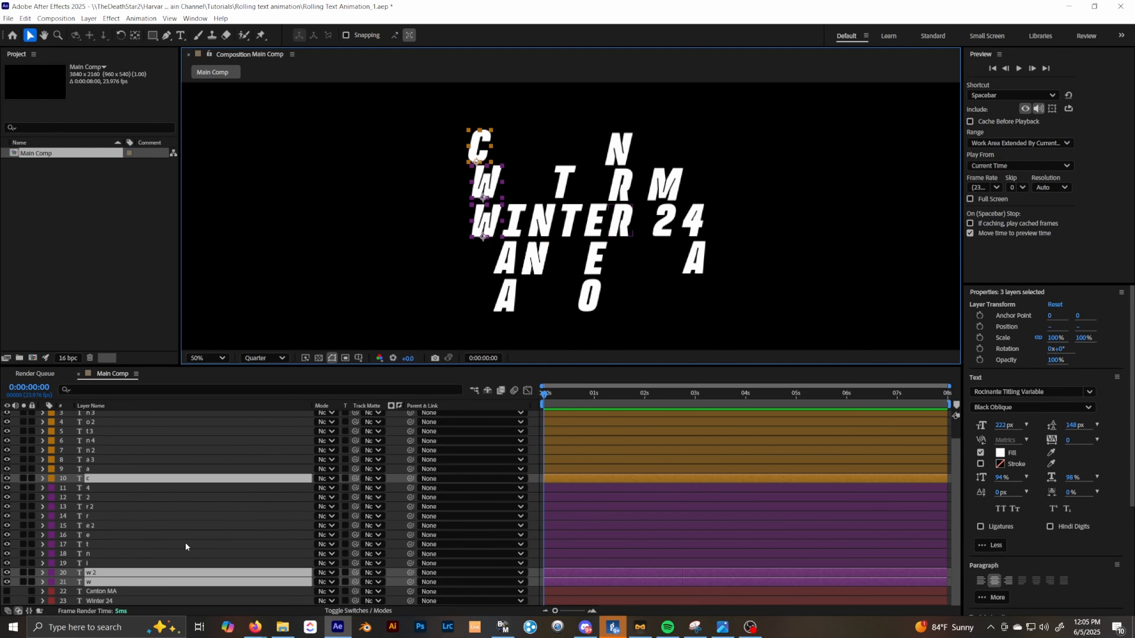
right_click(156, 583)
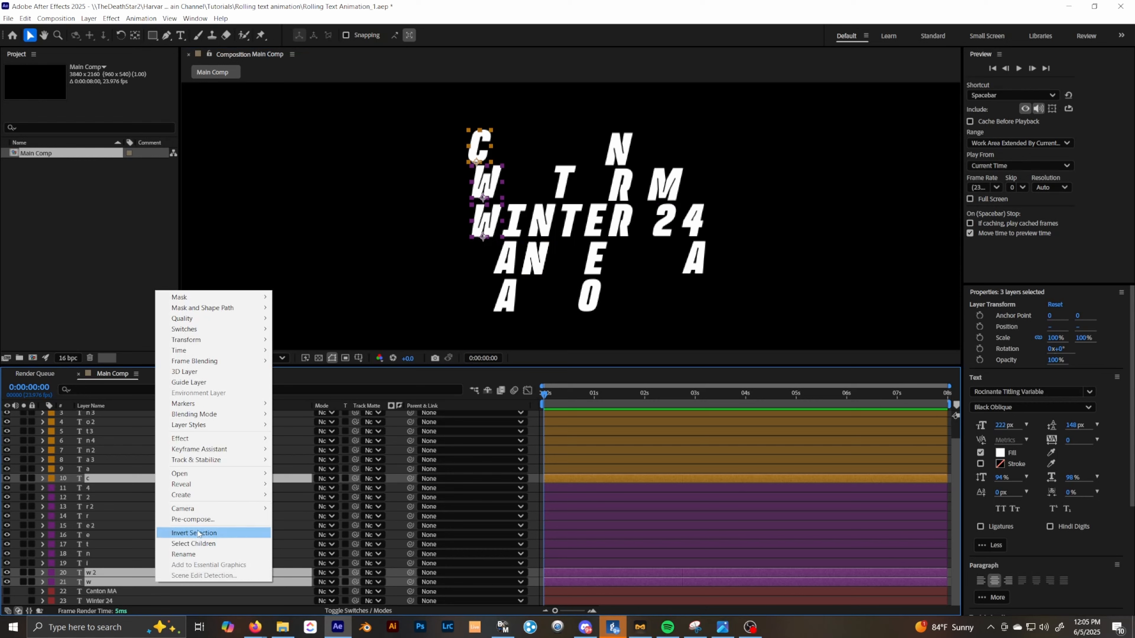
click(197, 520)
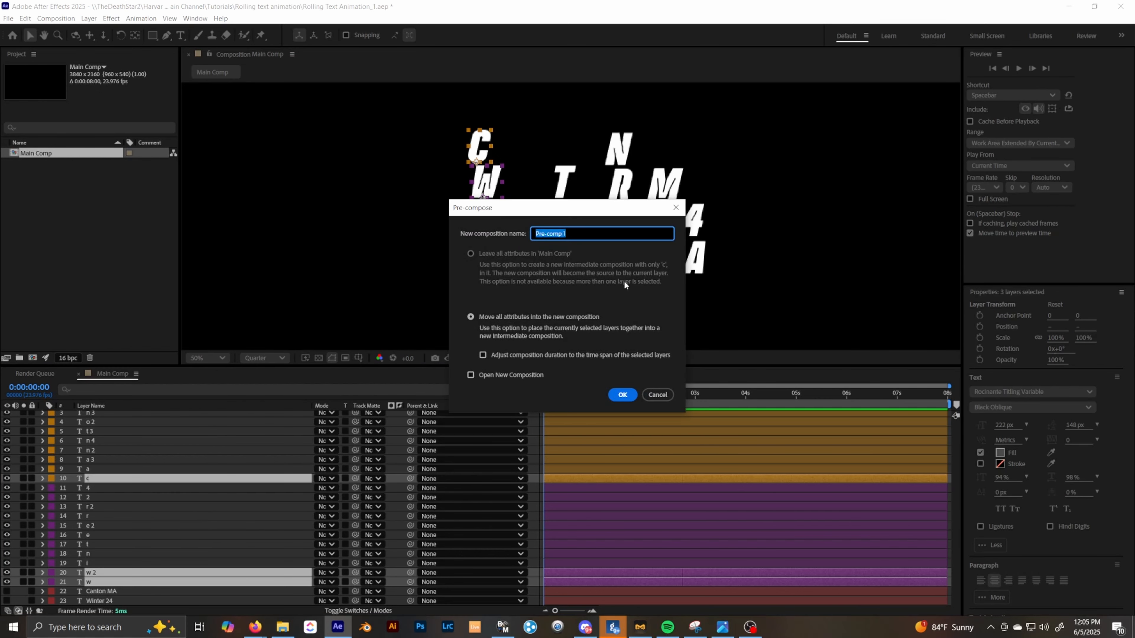
text(Letter)
click(622, 394)
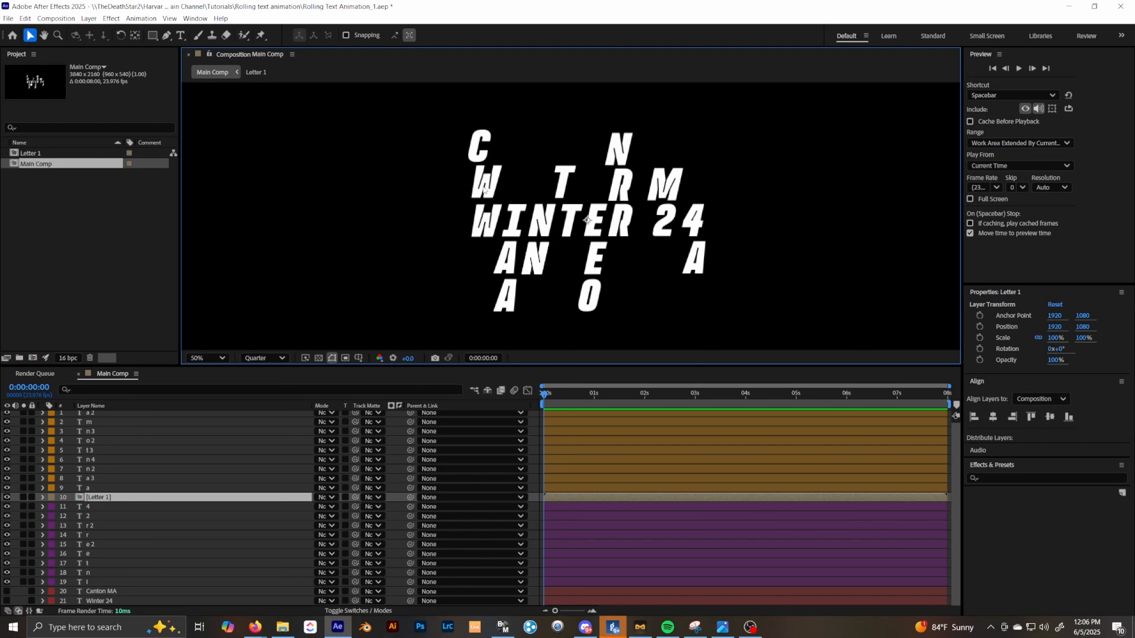
Step: Hide the Letter 1 layer
scroll(580, 219, down, 3)
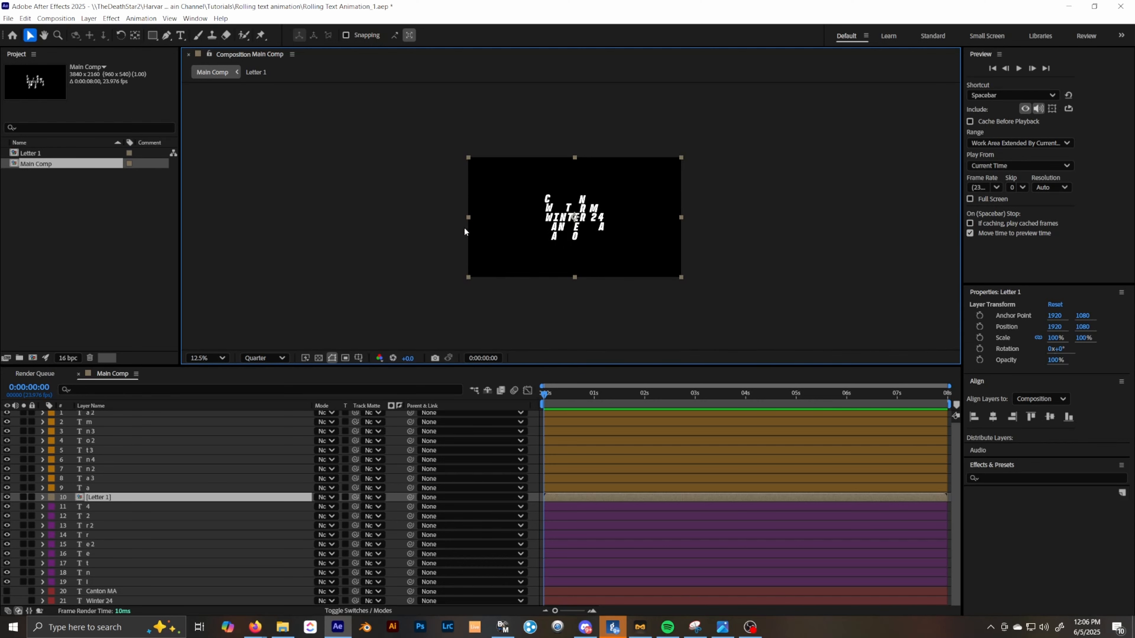
scroll(662, 241, up, 4)
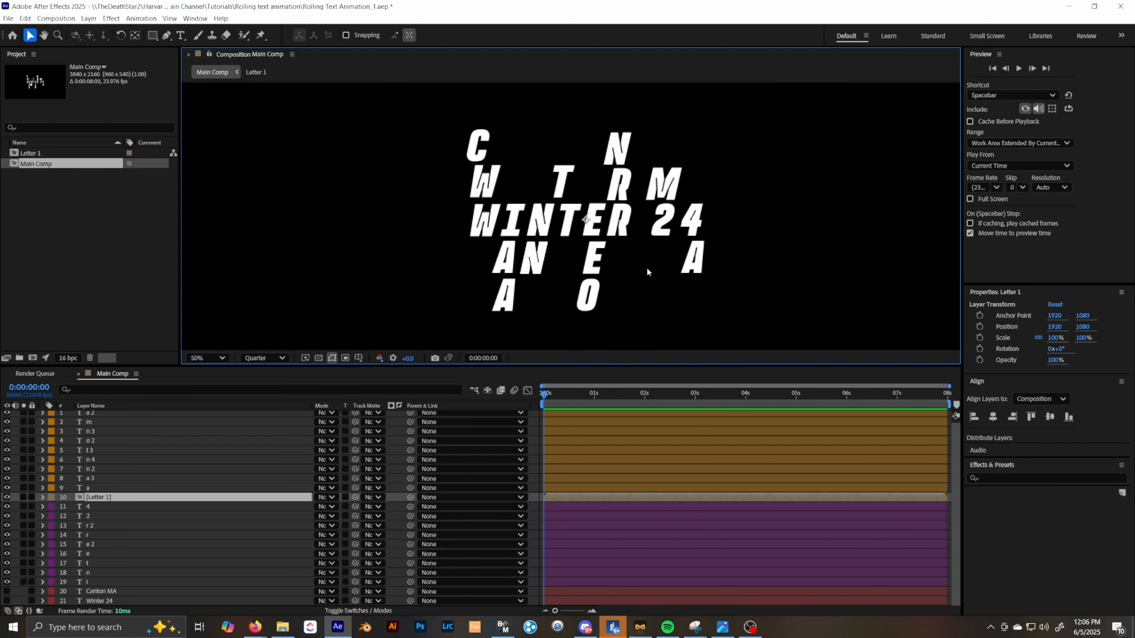
click(7, 497)
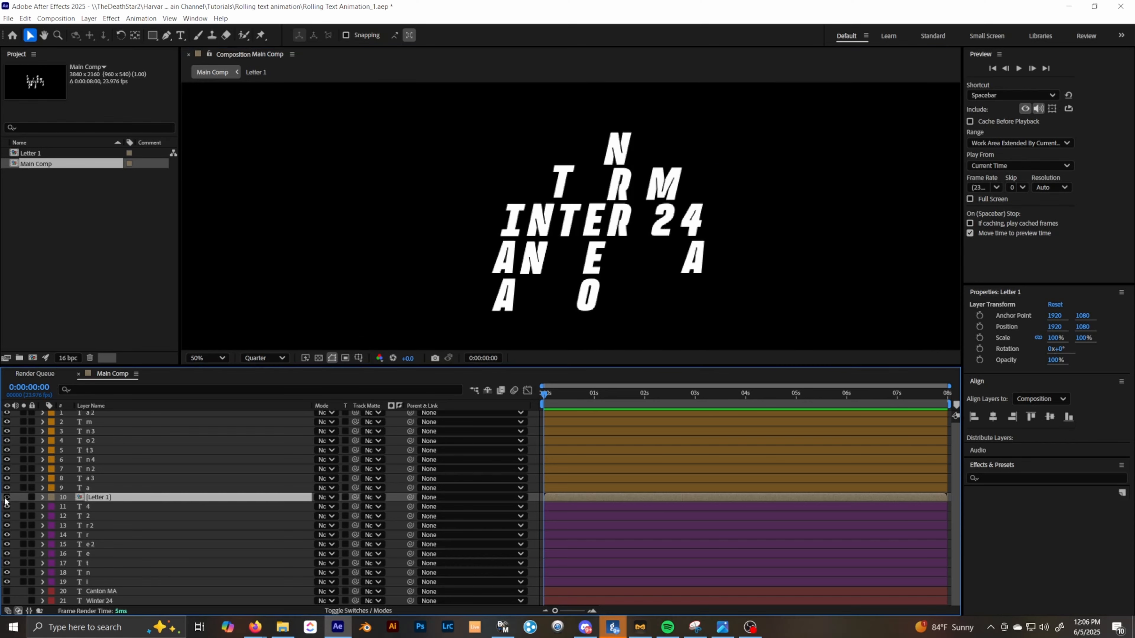
Step: Pre-compose the I and the two A layers below it as Letter 2, and hide the Letter 2 layer
click(510, 228)
shift+click(504, 259)
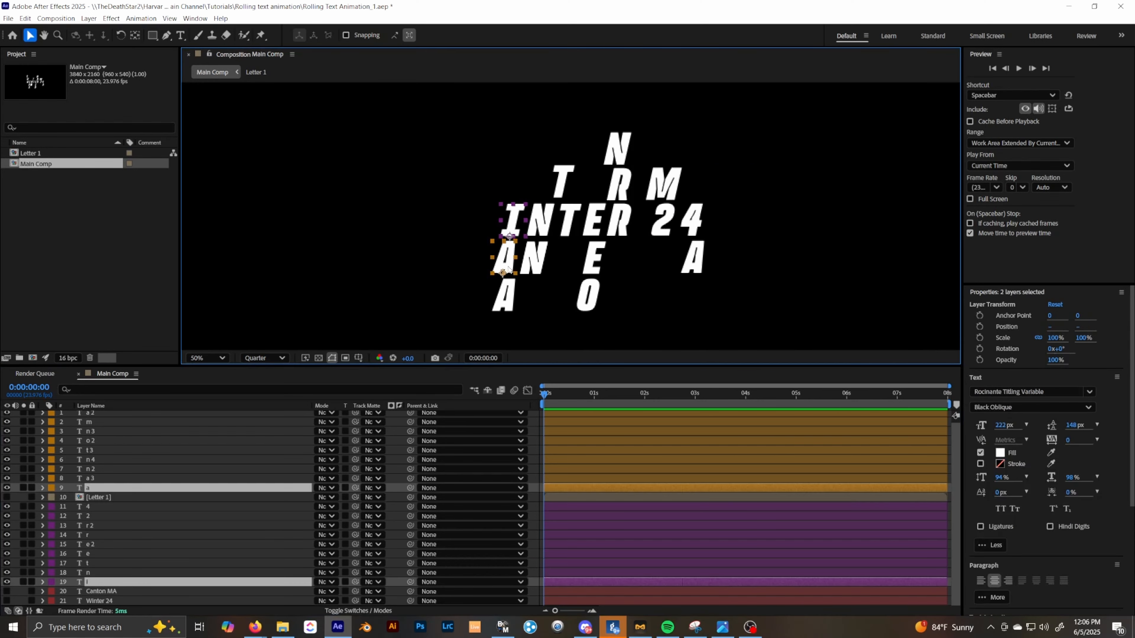
shift+click(503, 308)
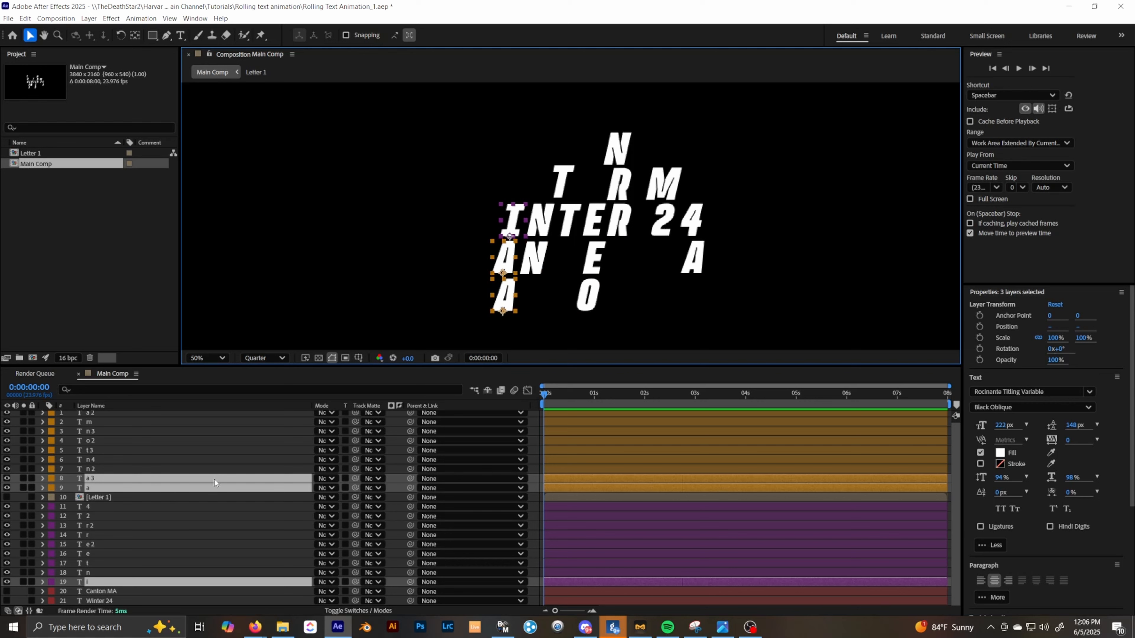
right_click(179, 488)
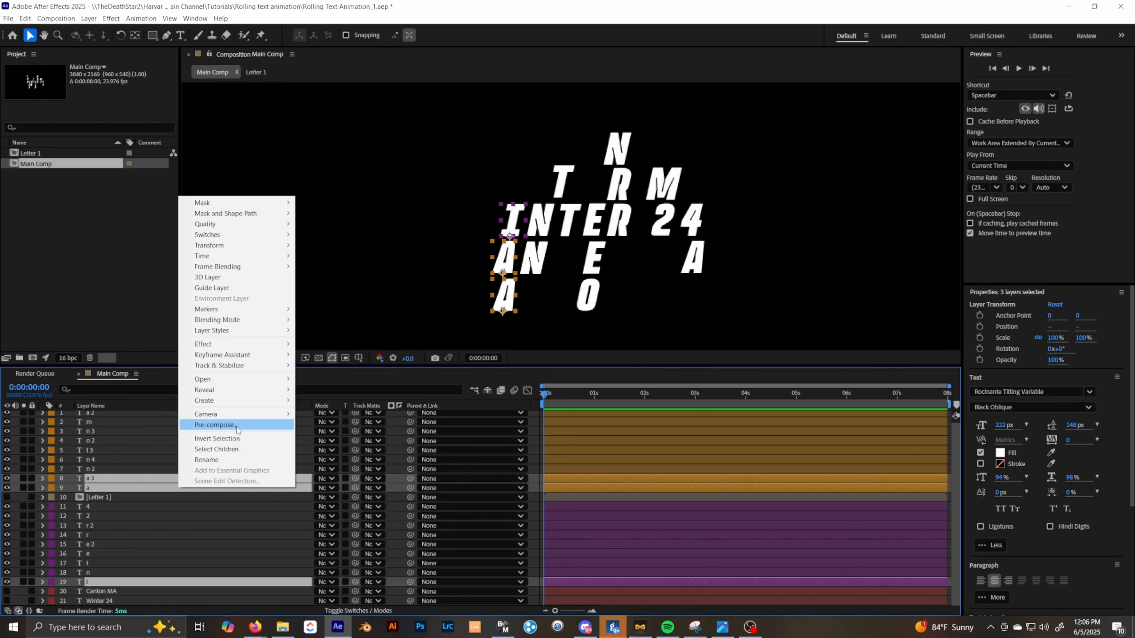
click(255, 424)
text(Let)
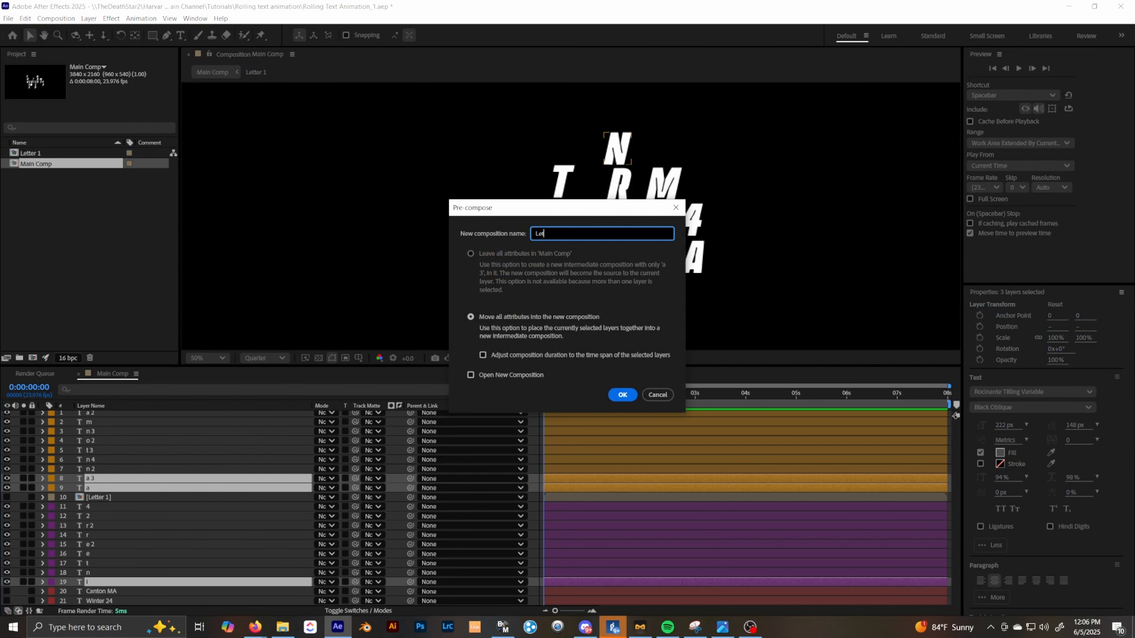
text(ter 2)
click(622, 395)
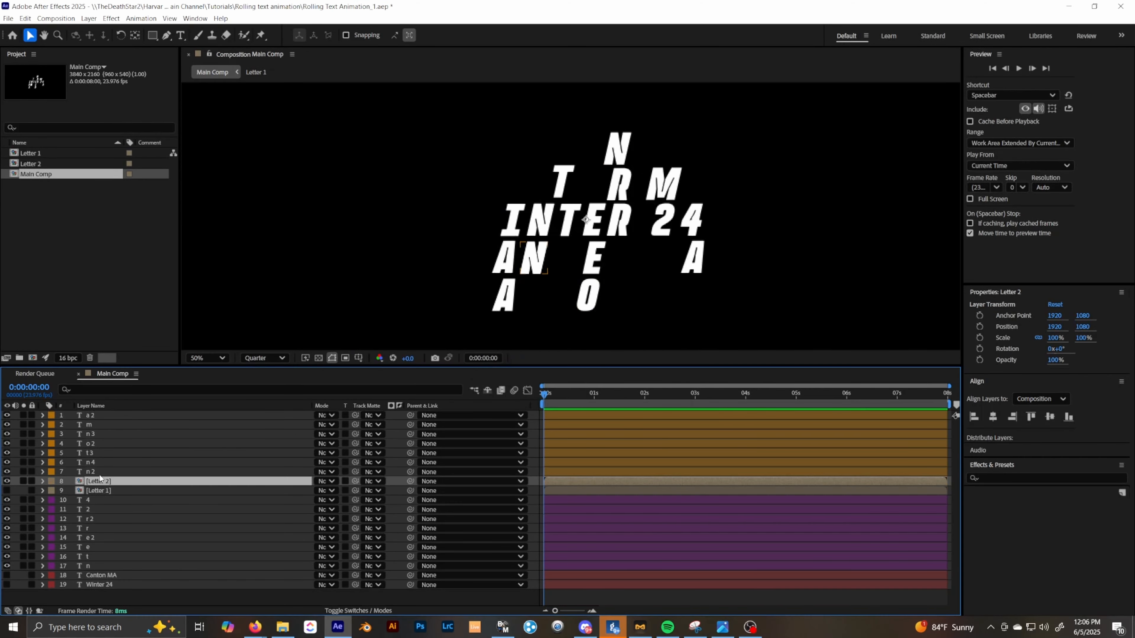
click(7, 481)
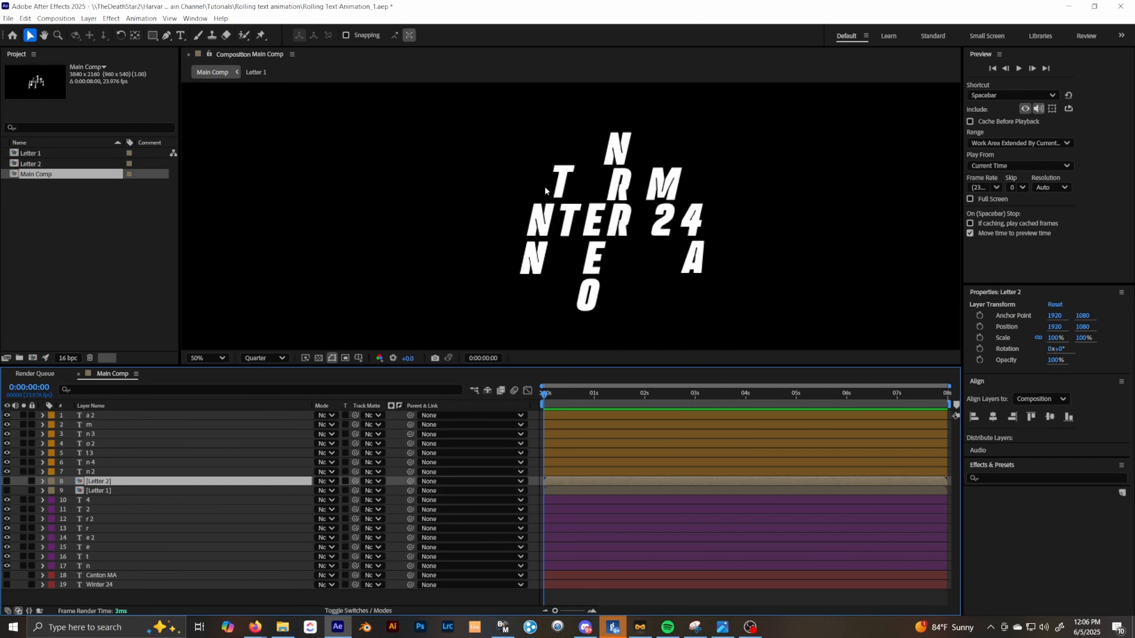
Step: Pre-compose the first N of Winter and the N layer directly below it as Letter 3
click(549, 221)
shift+click(539, 271)
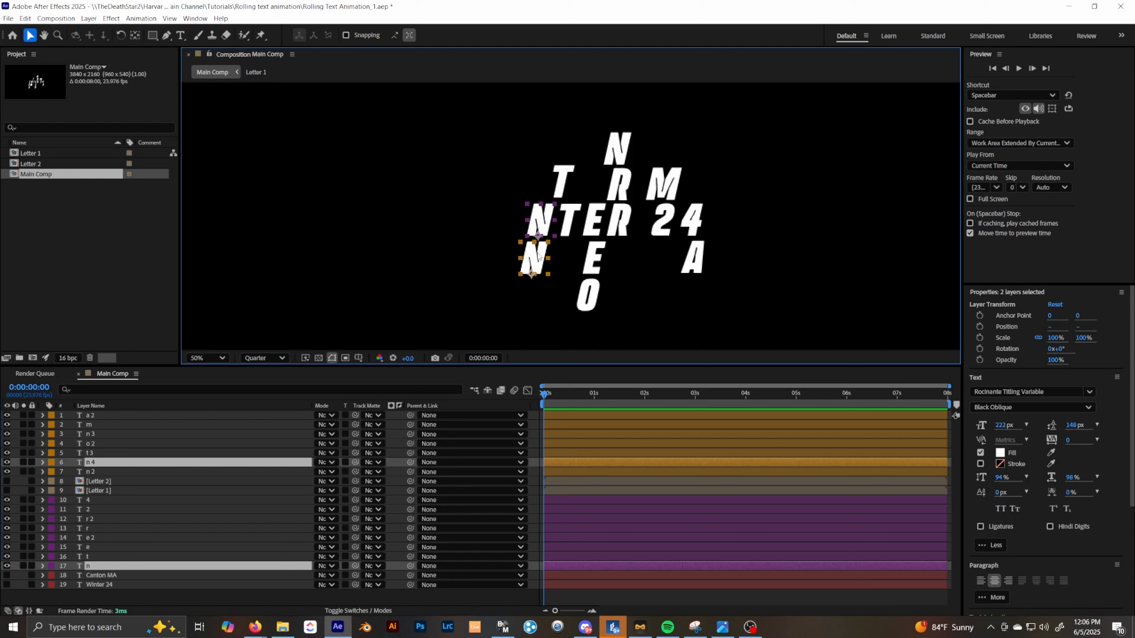
right_click(221, 463)
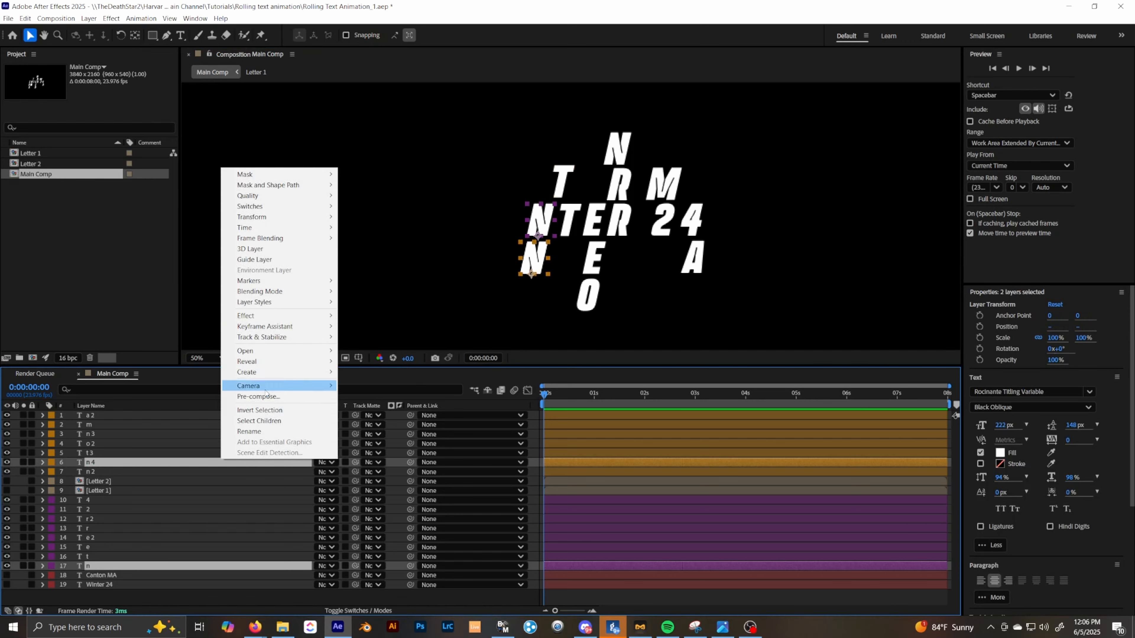
click(268, 399)
text(L)
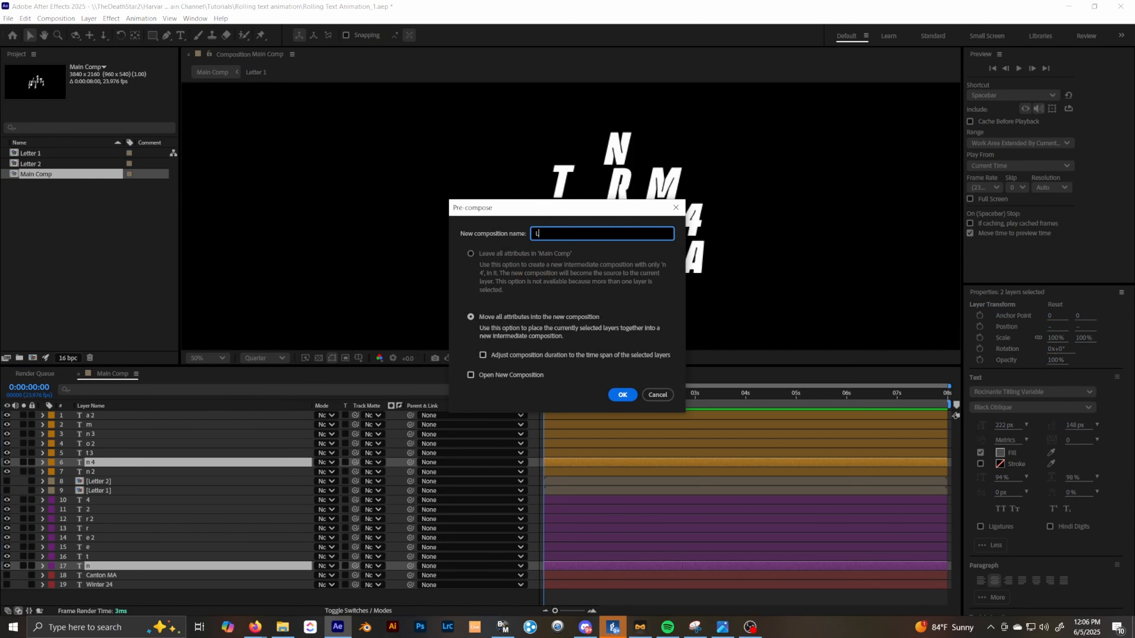
text(etter 3)
key(Return)
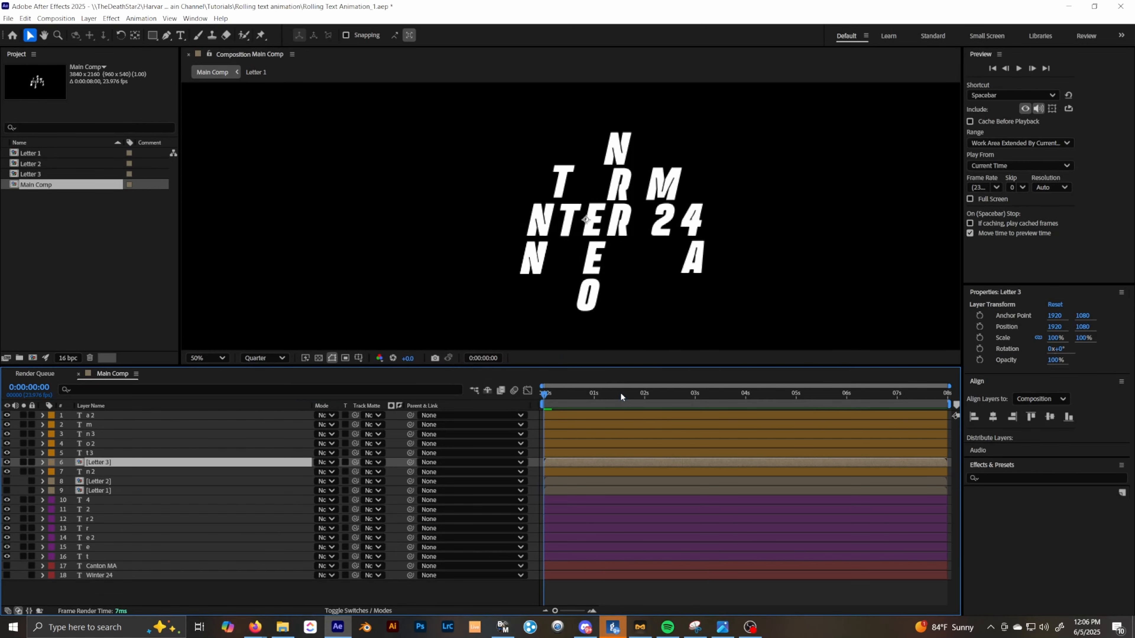
Step: Toggle the visibility of the Letter 3 layer to check which characters it contains
click(7, 463)
click(7, 463)
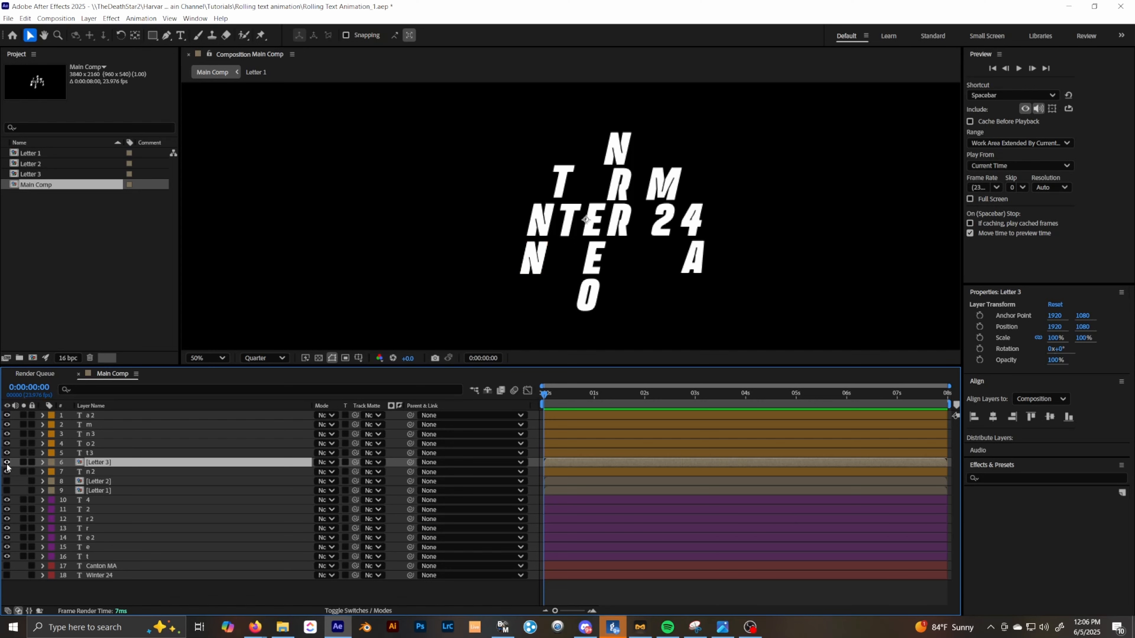
click(7, 463)
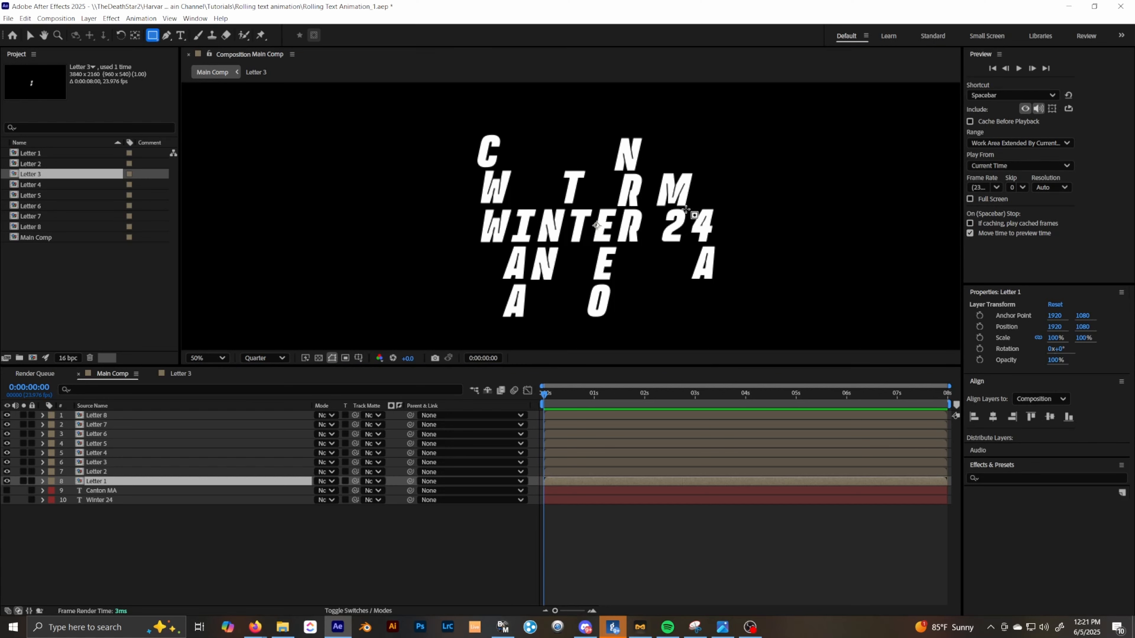
Step: Draw two white rectangles on one shape layer, about 1768 × 502 px above Winter 24 and about 1760 × 430 px below it
click(235, 544)
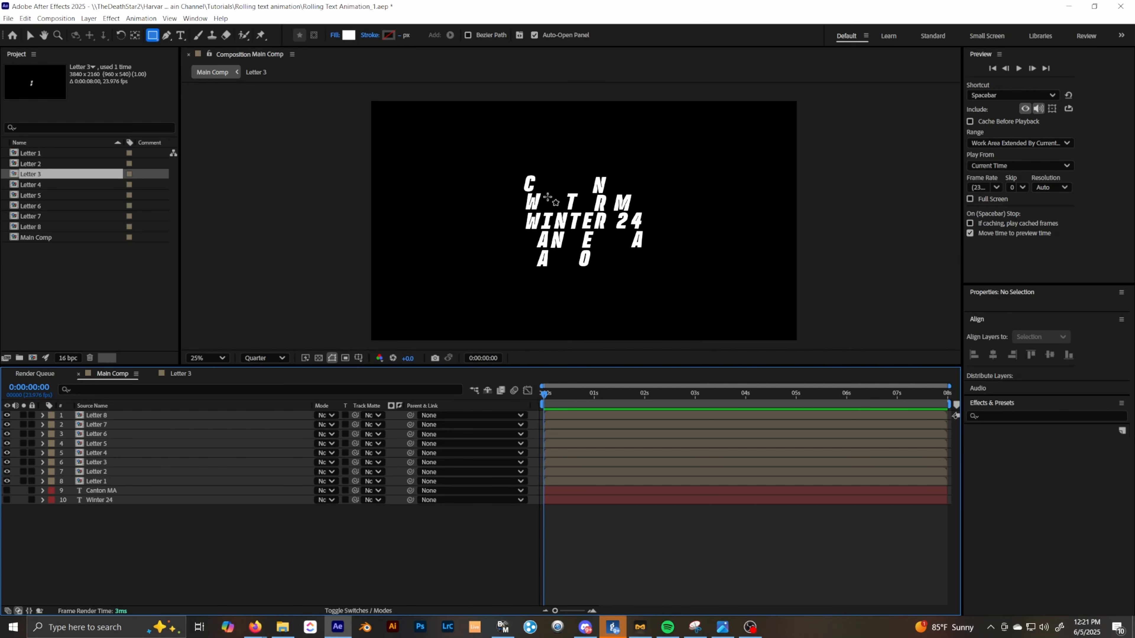
mouse_move(388, 96)
mouse_down()
mouse_move(562, 181)
mouse_move(648, 202)
mouse_move(780, 208)
mouse_up()
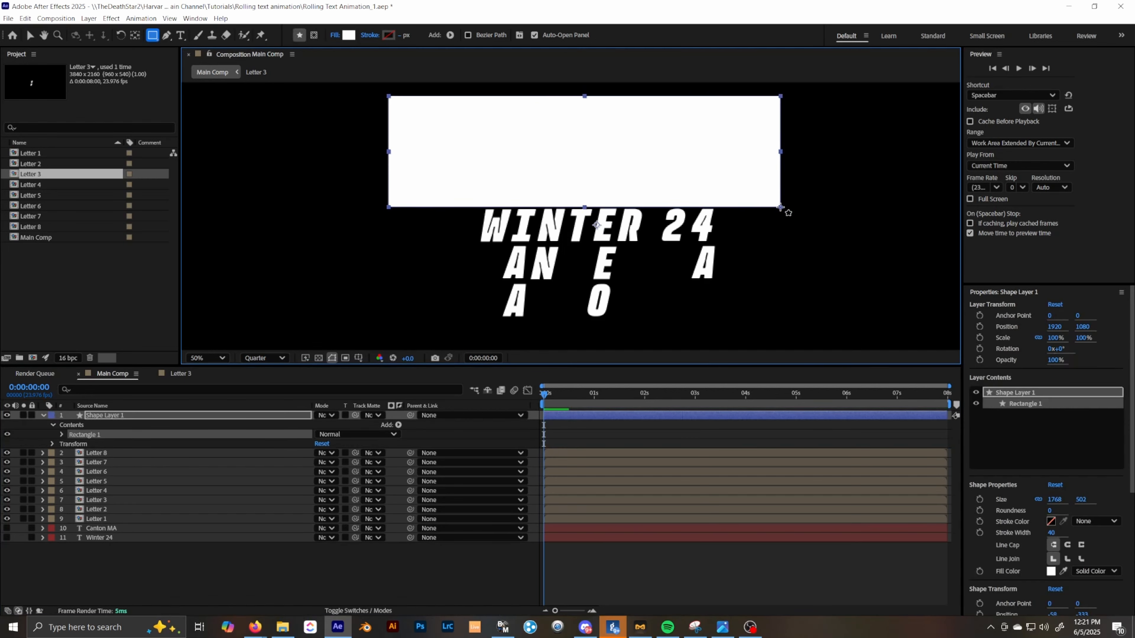
drag(789, 321, 368, 182)
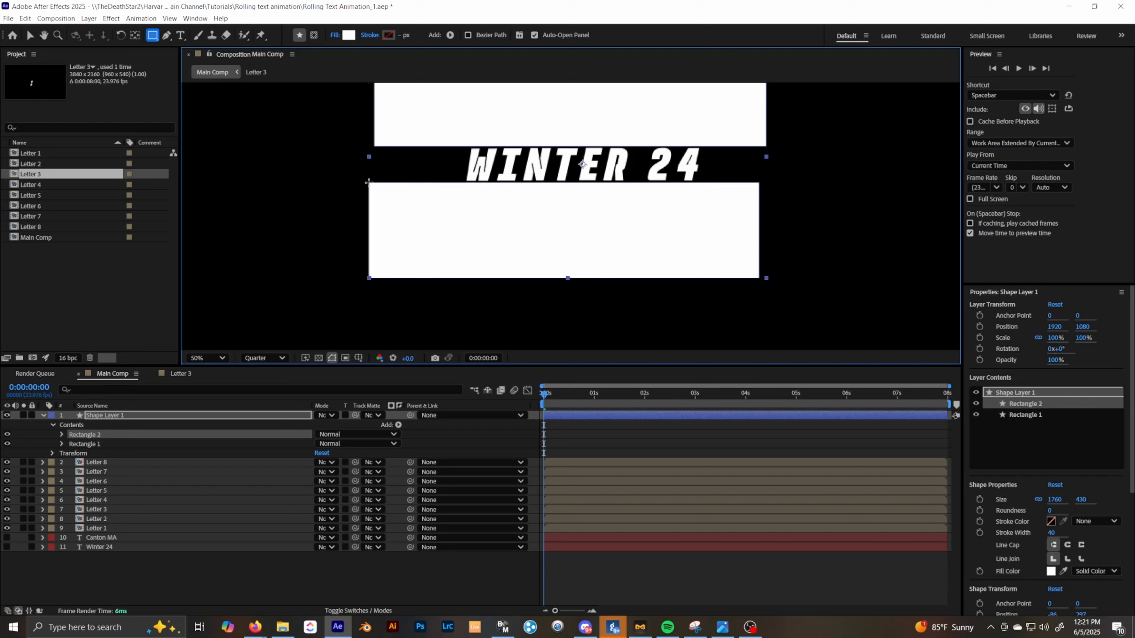
drag(819, 192, 813, 242)
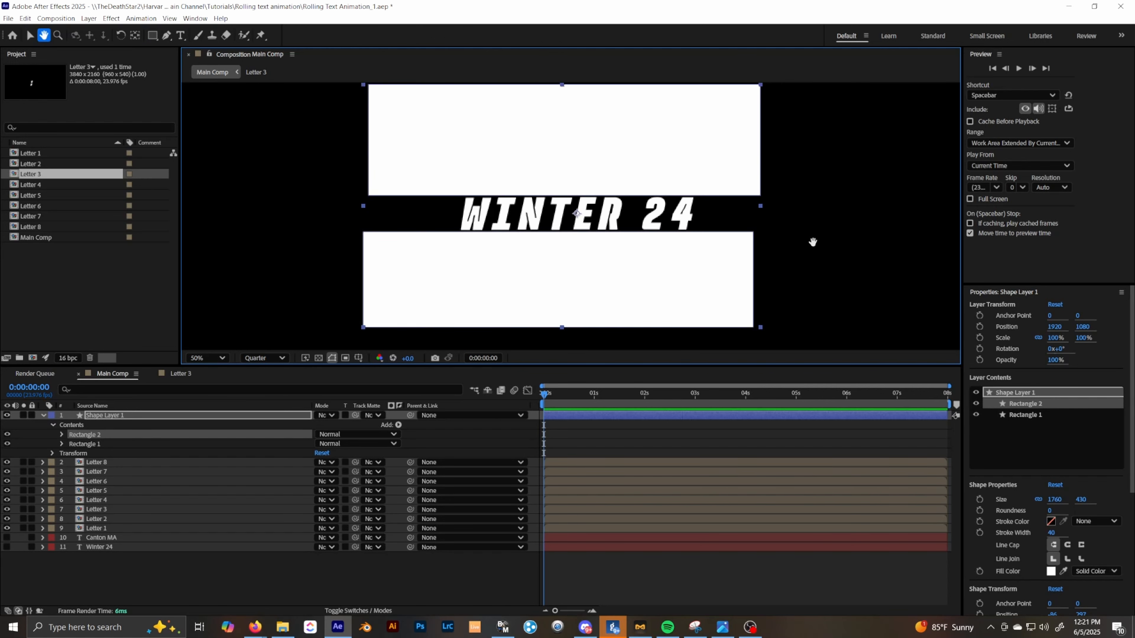
key(q)
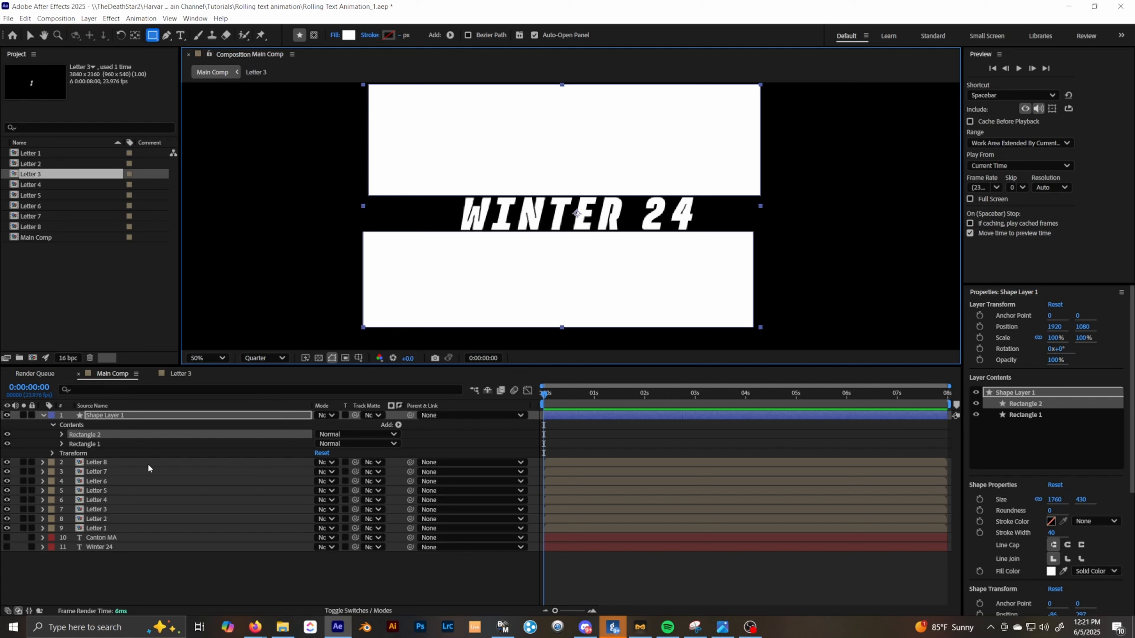
Step: Set Shape Layer 1 as the track matte for layers Letter 1 through Letter 8 and toggle their alpha/luma matte type
click(124, 462)
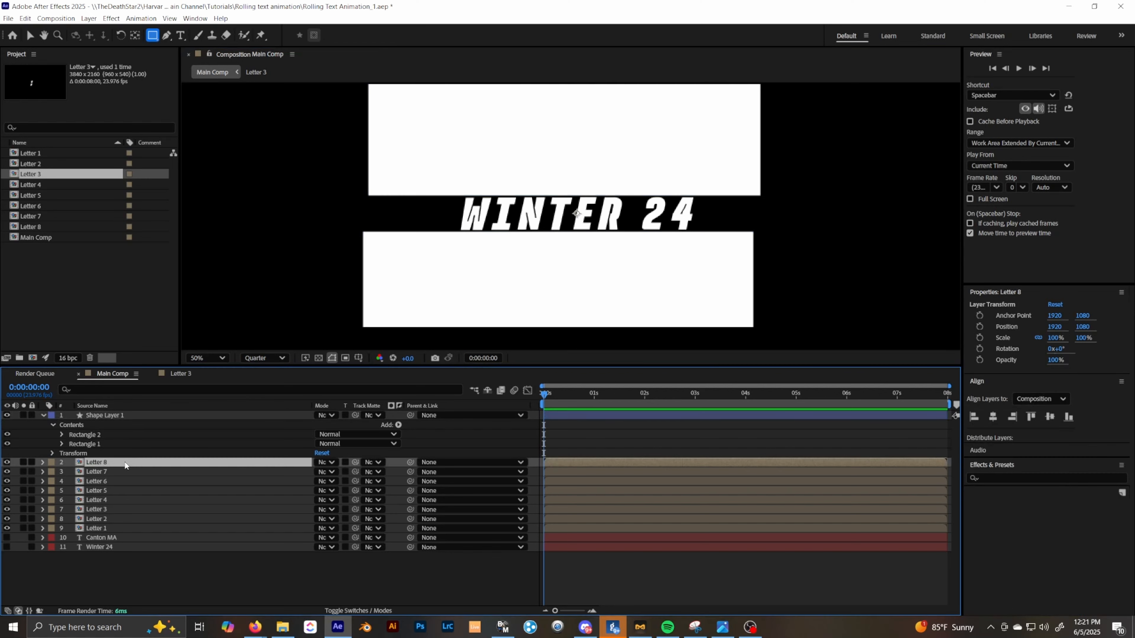
shift+click(110, 529)
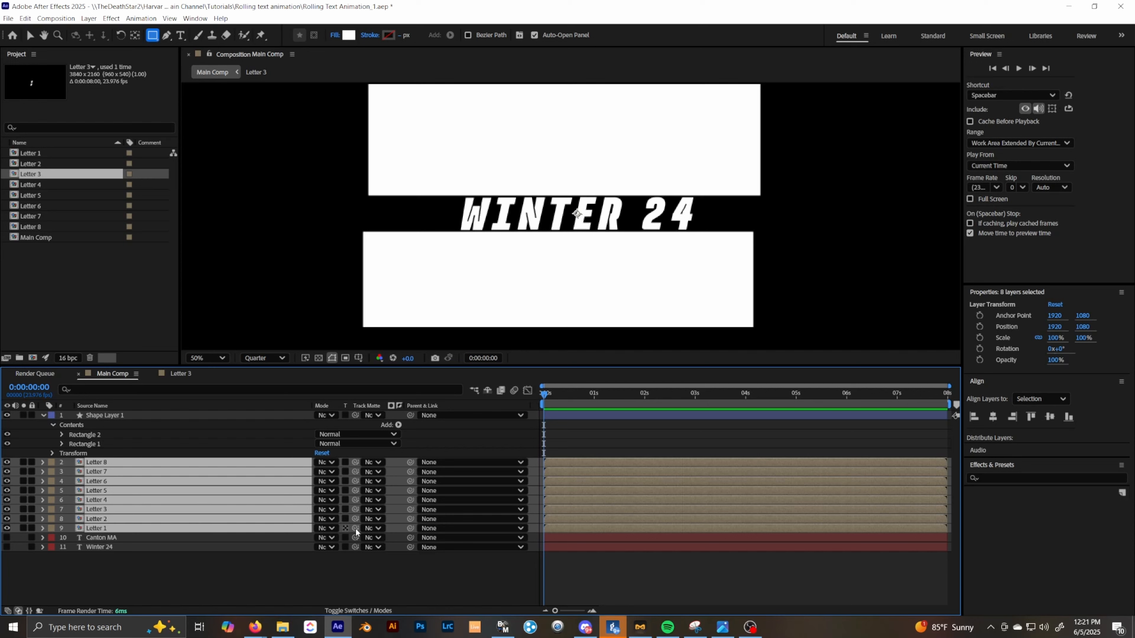
click(378, 519)
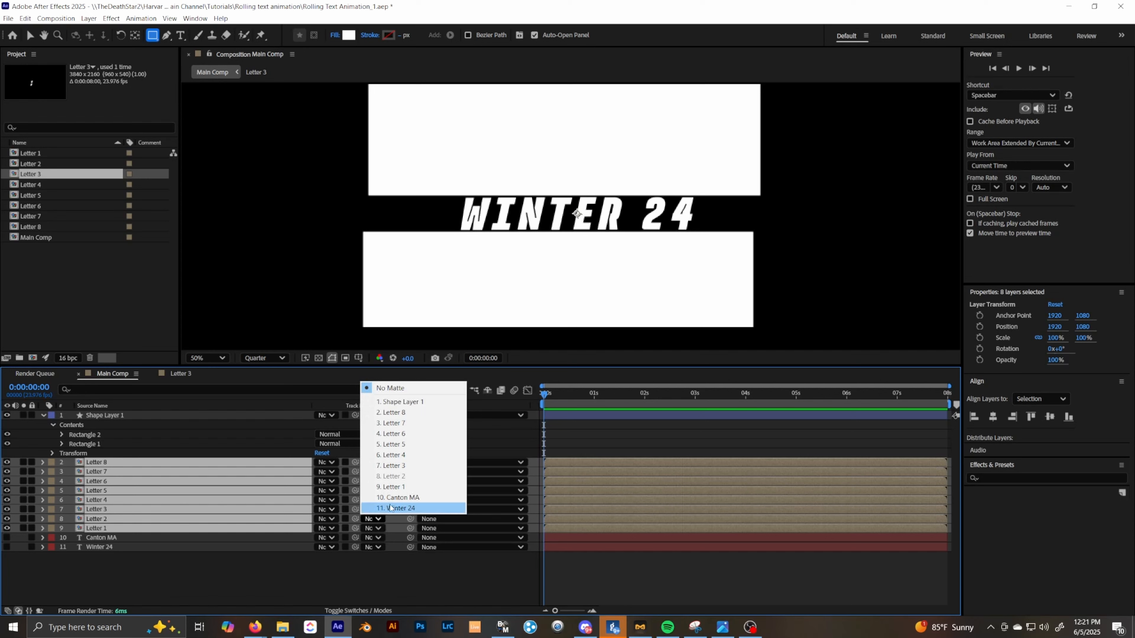
click(396, 401)
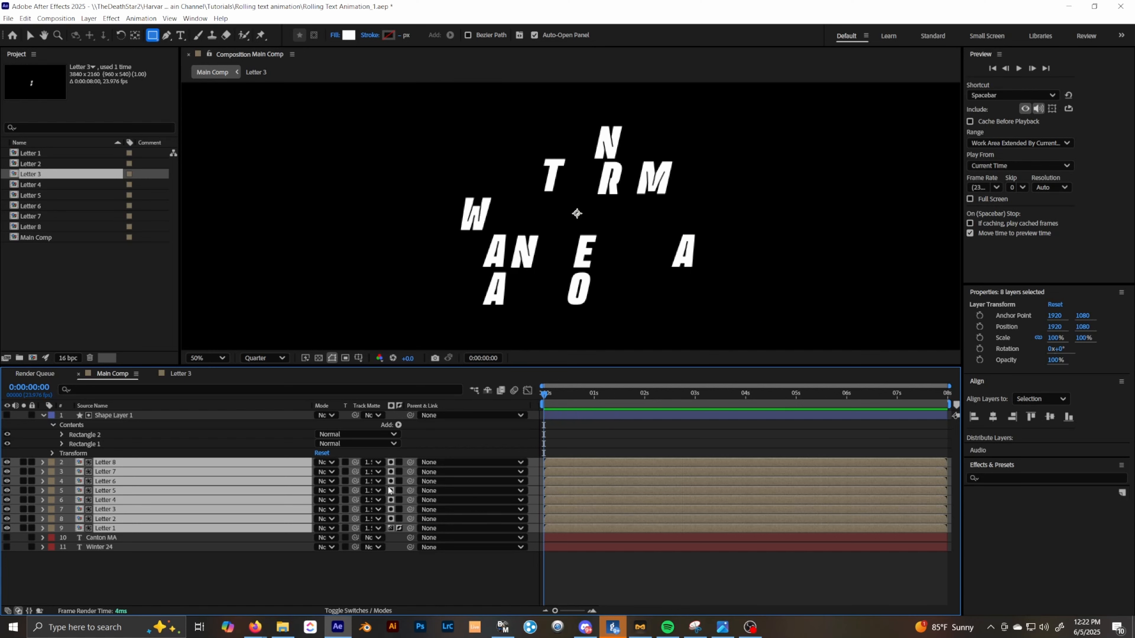
click(392, 513)
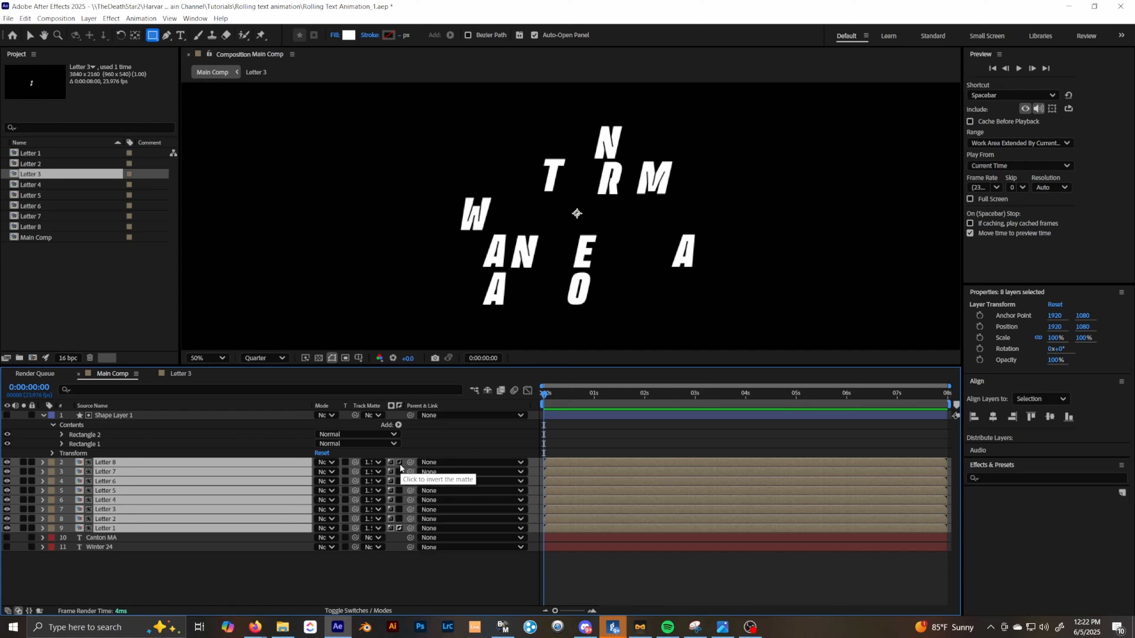
Step: Invert the track matte on layers Letter 1 through Letter 8
click(399, 463)
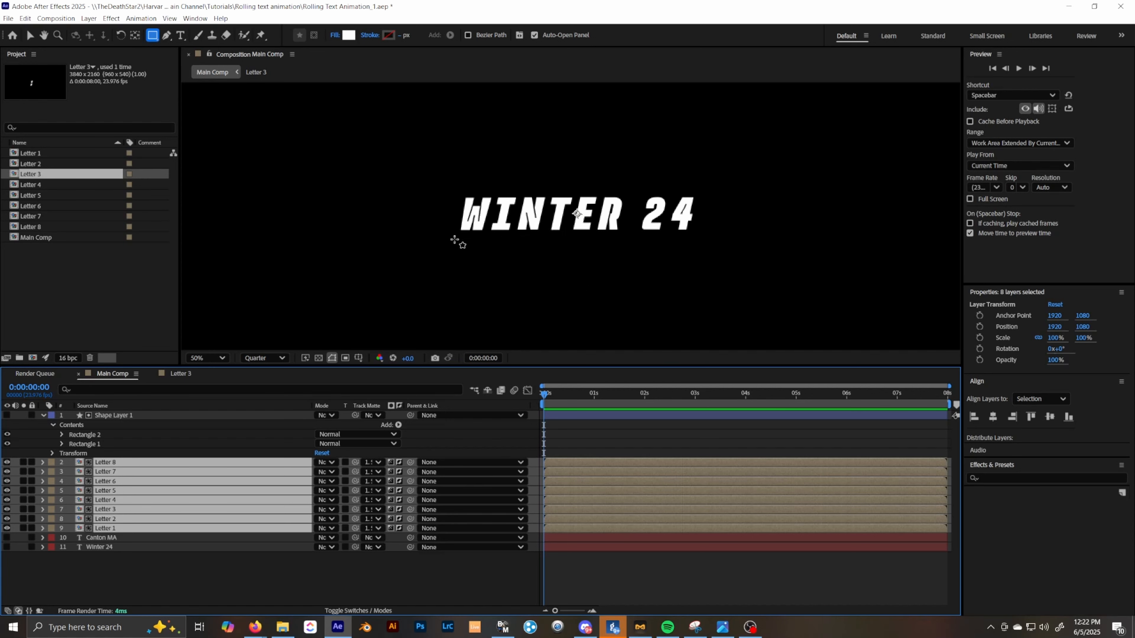
key(comma)
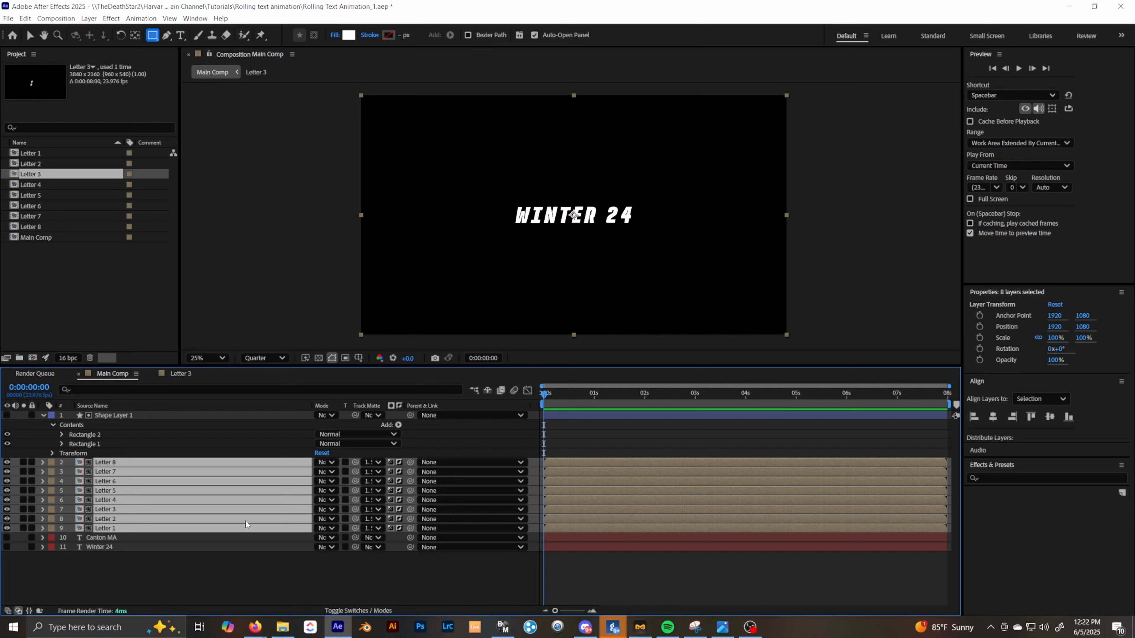
click(241, 570)
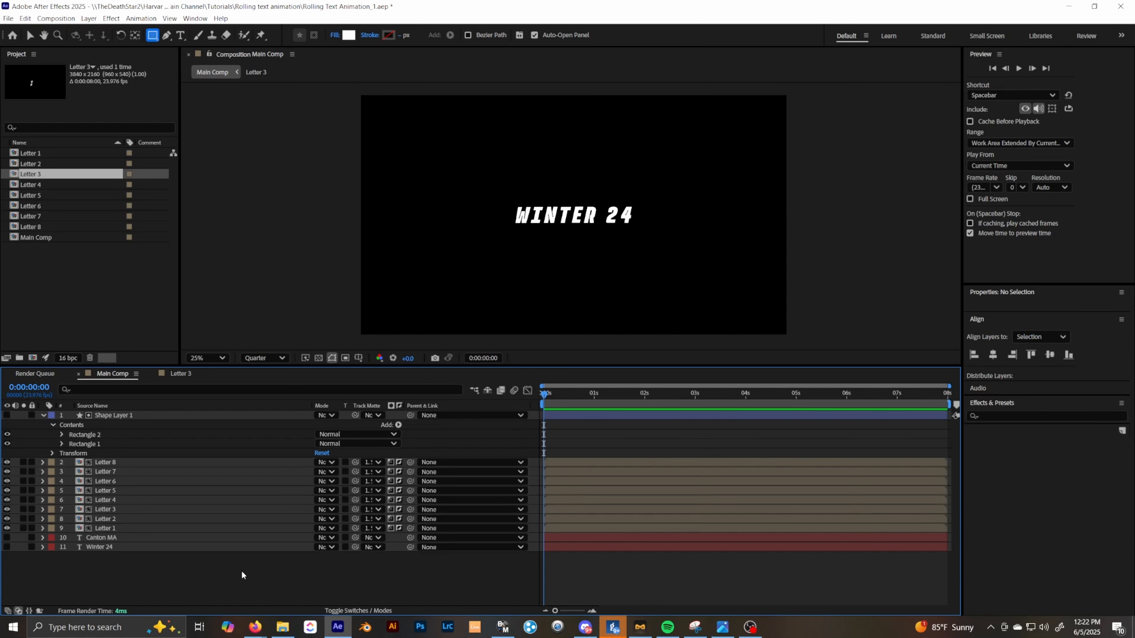
Step: Test the matte by moving Letter 1 down to a Y position of 1490, and undo the move
click(143, 529)
key(p)
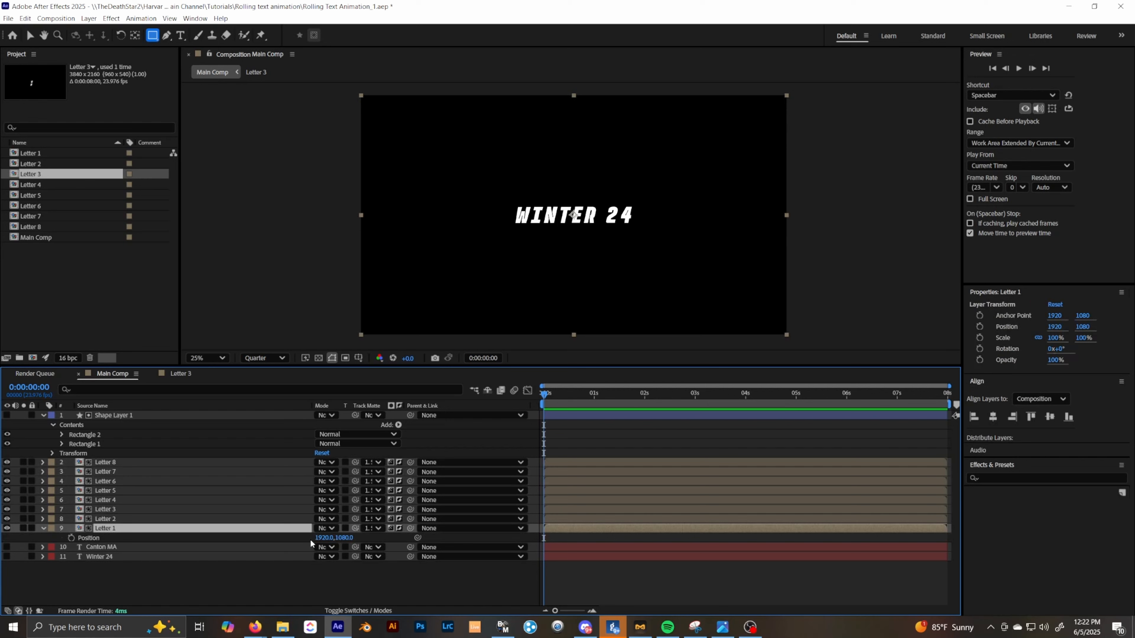
drag(345, 538, 548, 560)
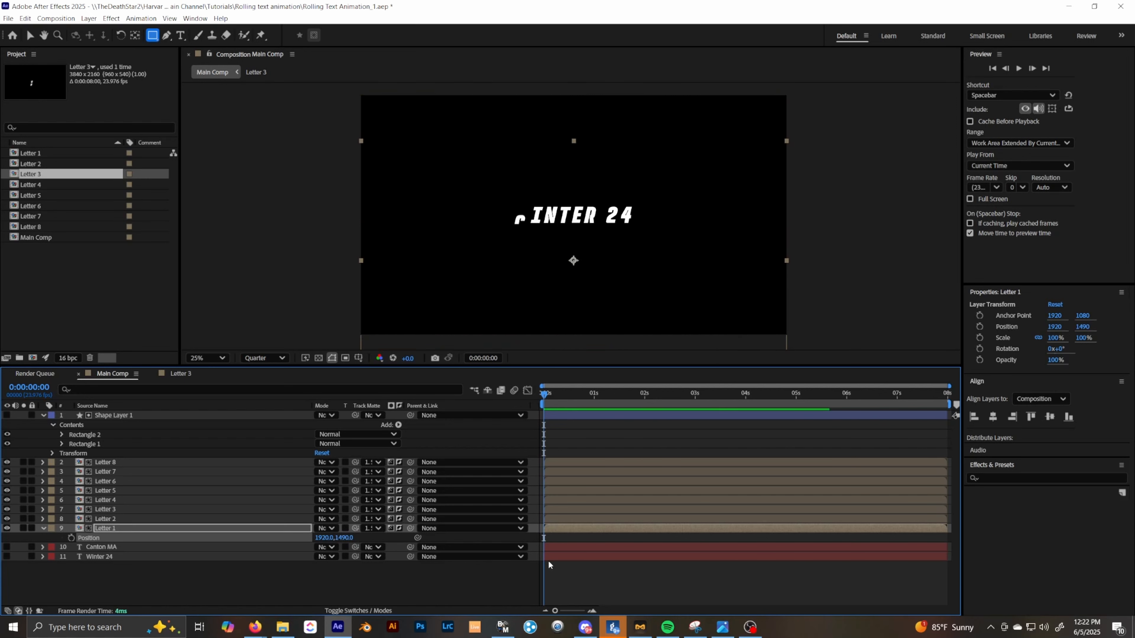
key(ctrl+z)
key(period)
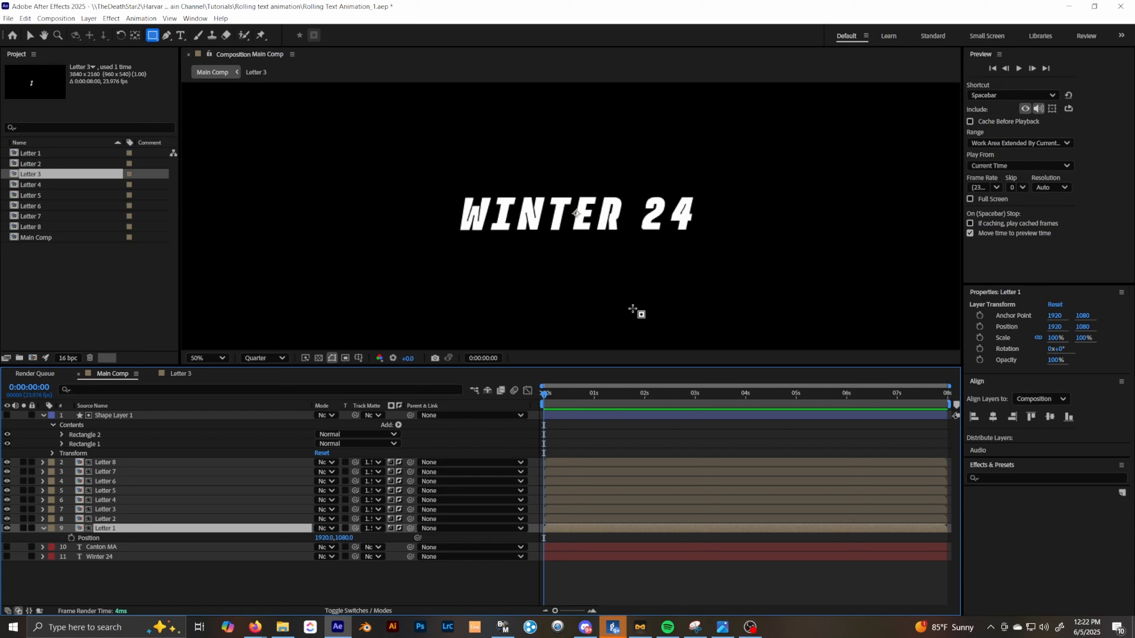
Step: Add eased Position keyframes at 1 second to all layers from Letter 1 through Letter 8
drag(548, 395, 594, 404)
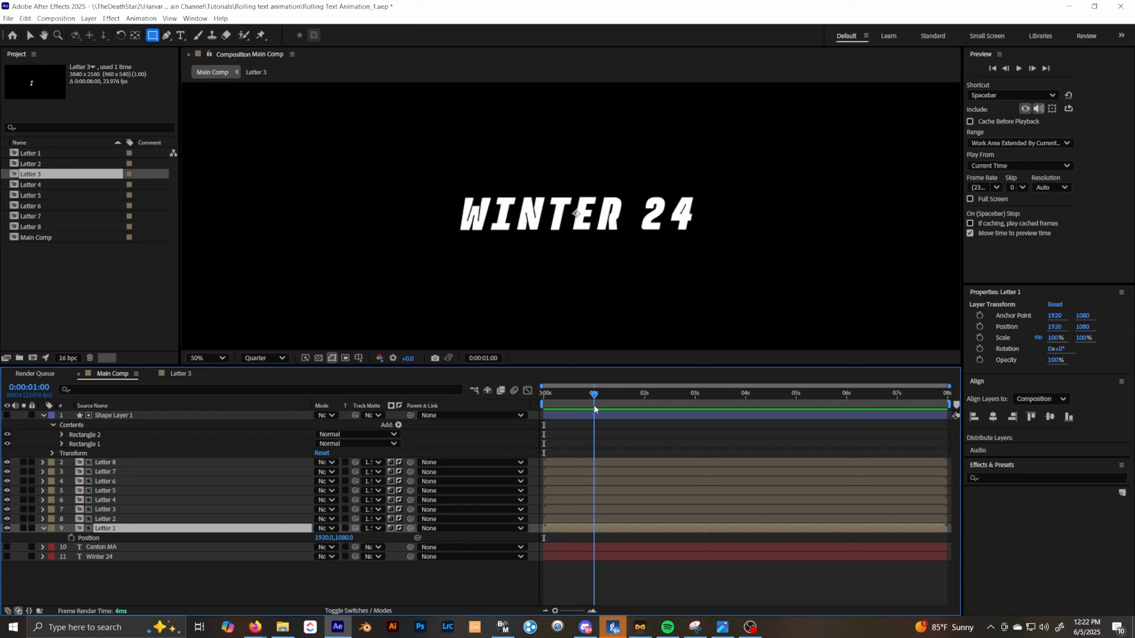
shift+click(121, 462)
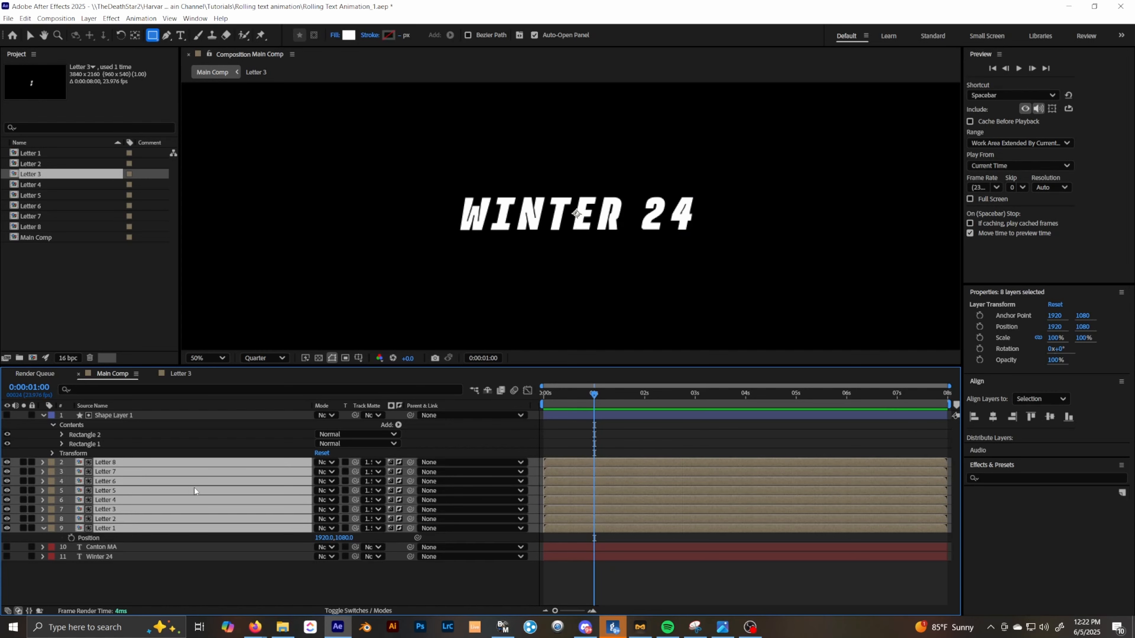
key(p)
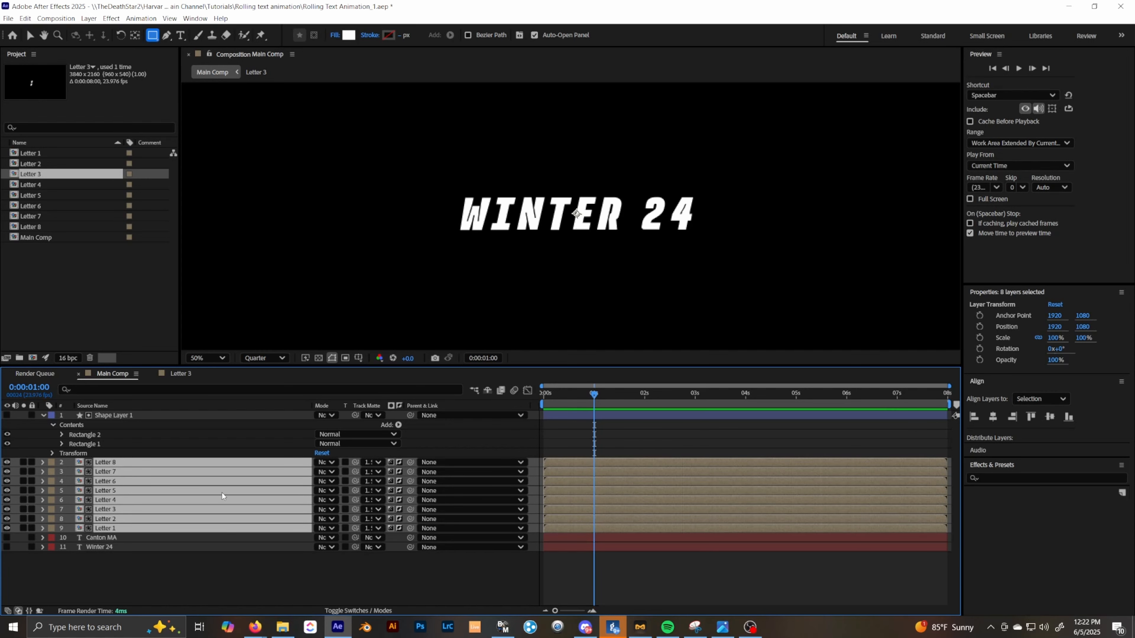
key(p)
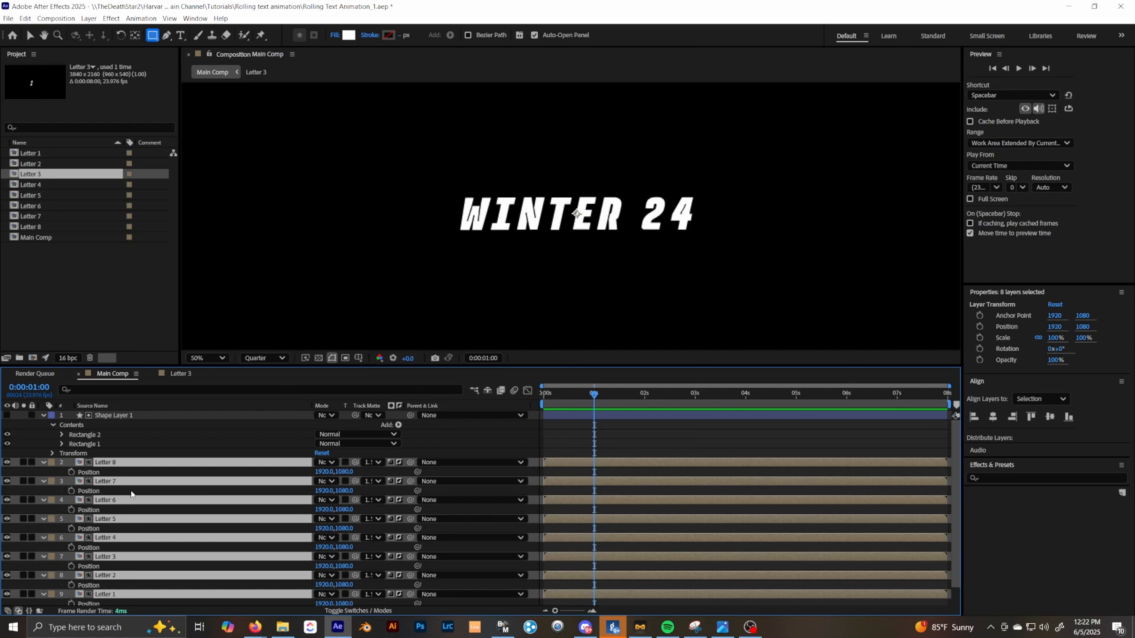
scroll(134, 497, down, 1)
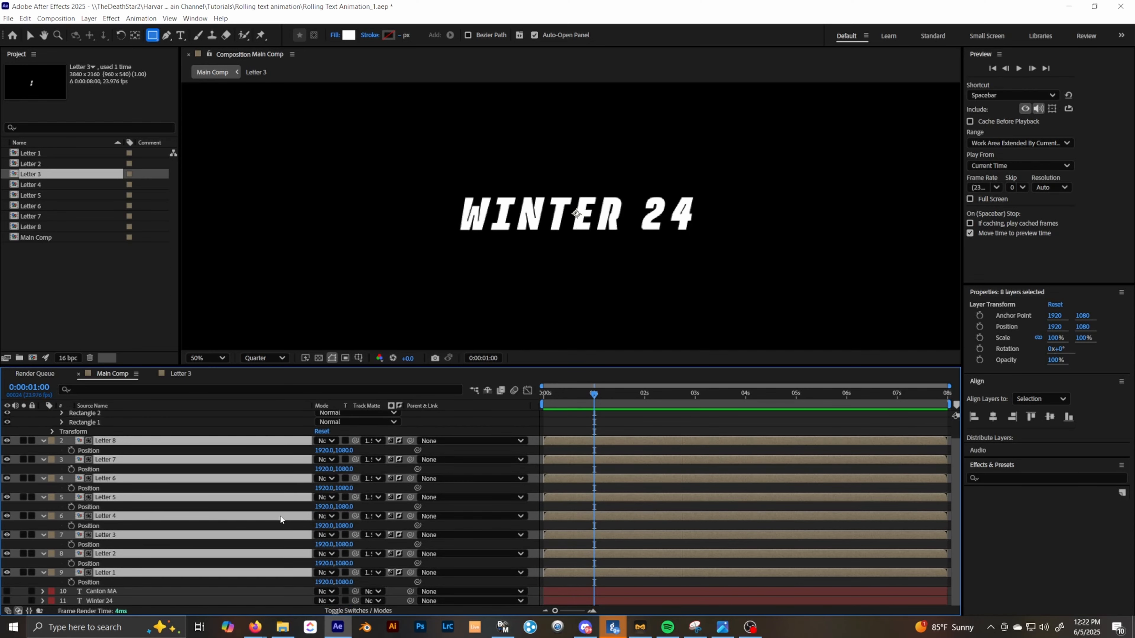
click(72, 451)
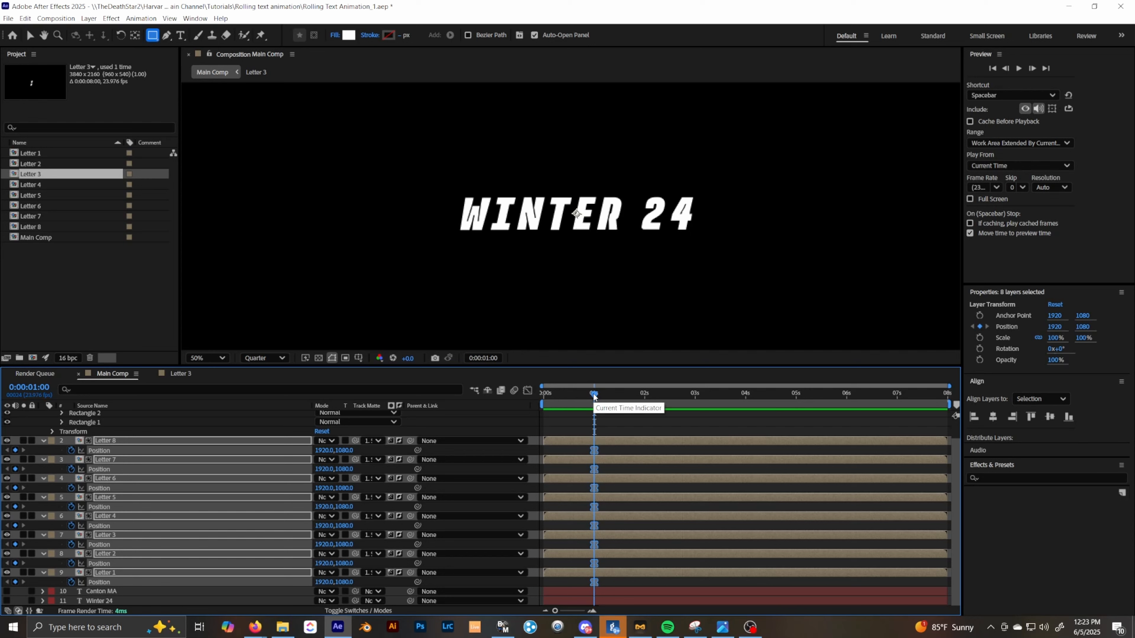
Step: At 3 seconds, keyframe Letter 1 at a Y position of 1415 to bring its C into the gap
drag(594, 396, 695, 407)
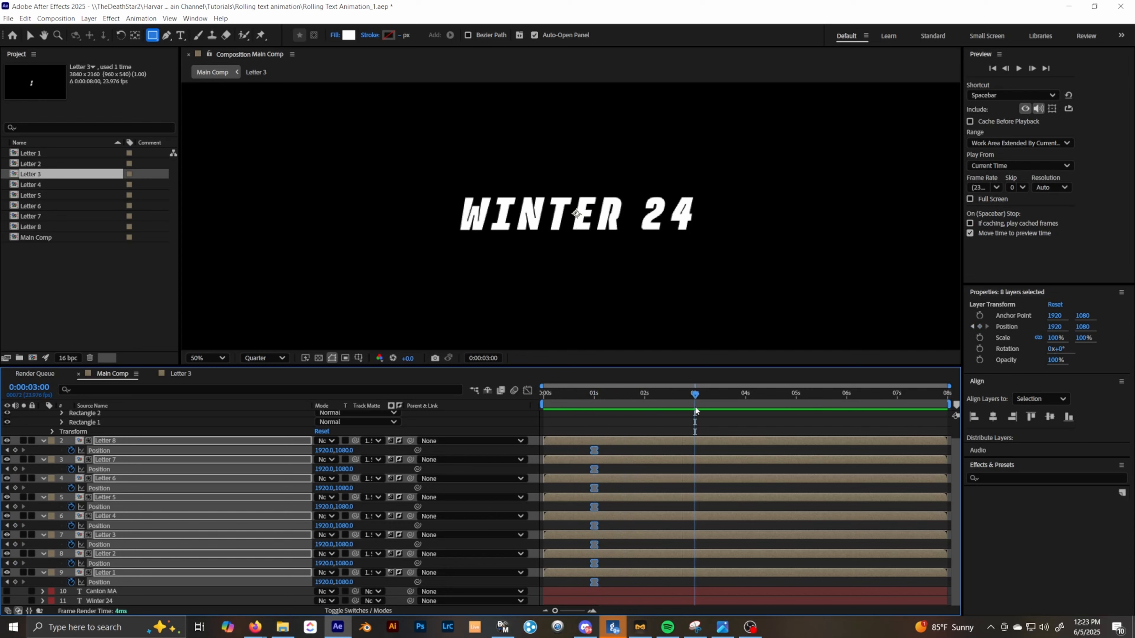
click(568, 423)
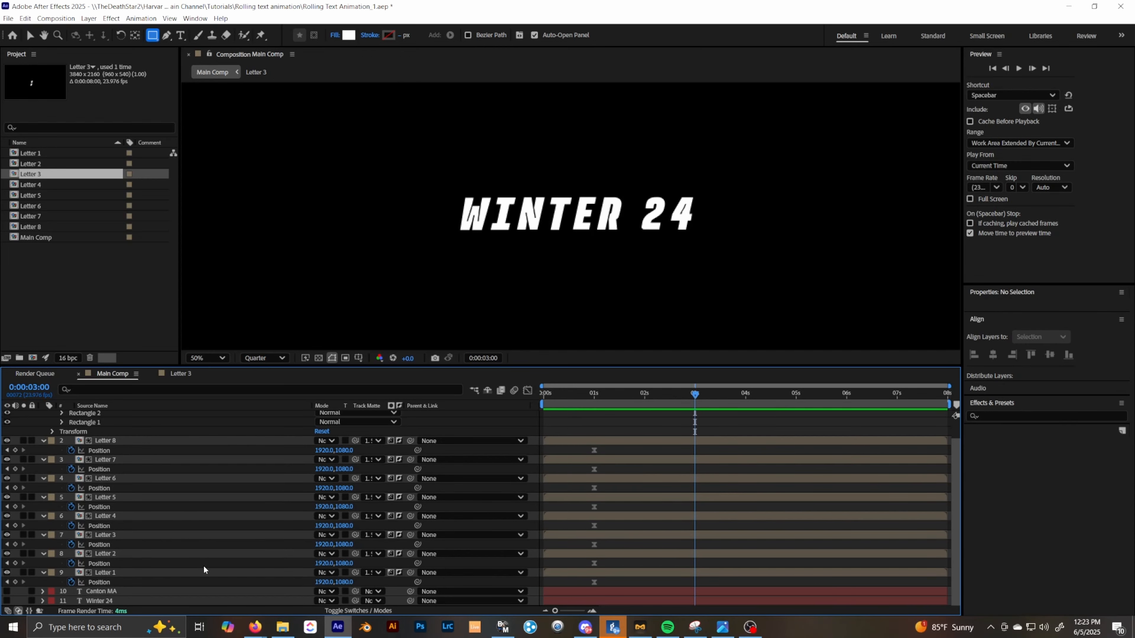
click(268, 573)
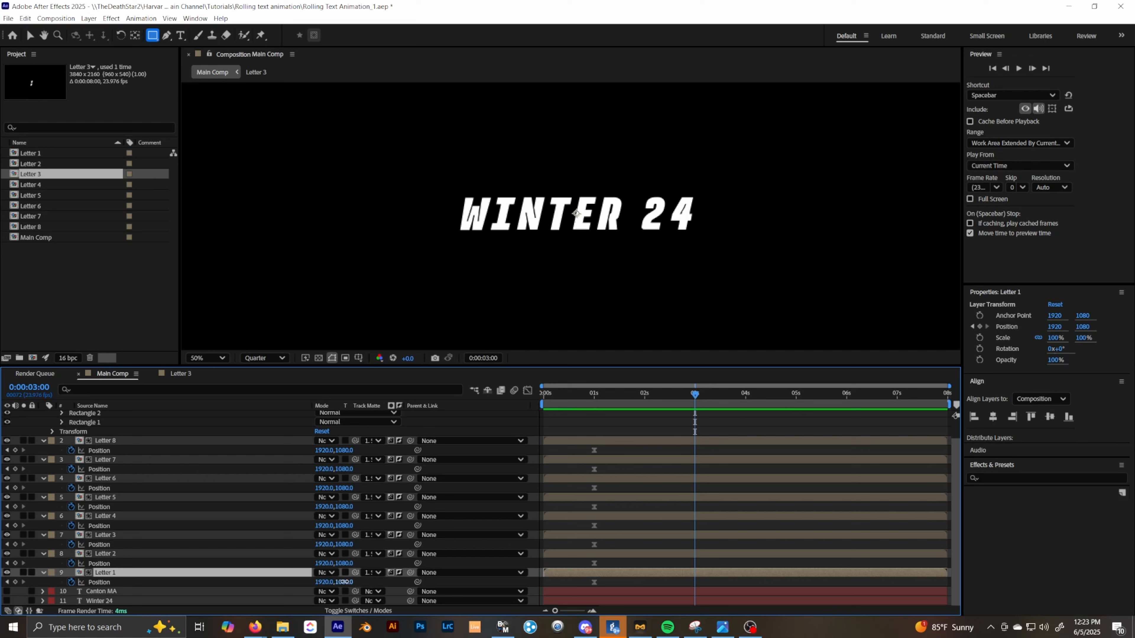
drag(576, 213, 576, 287)
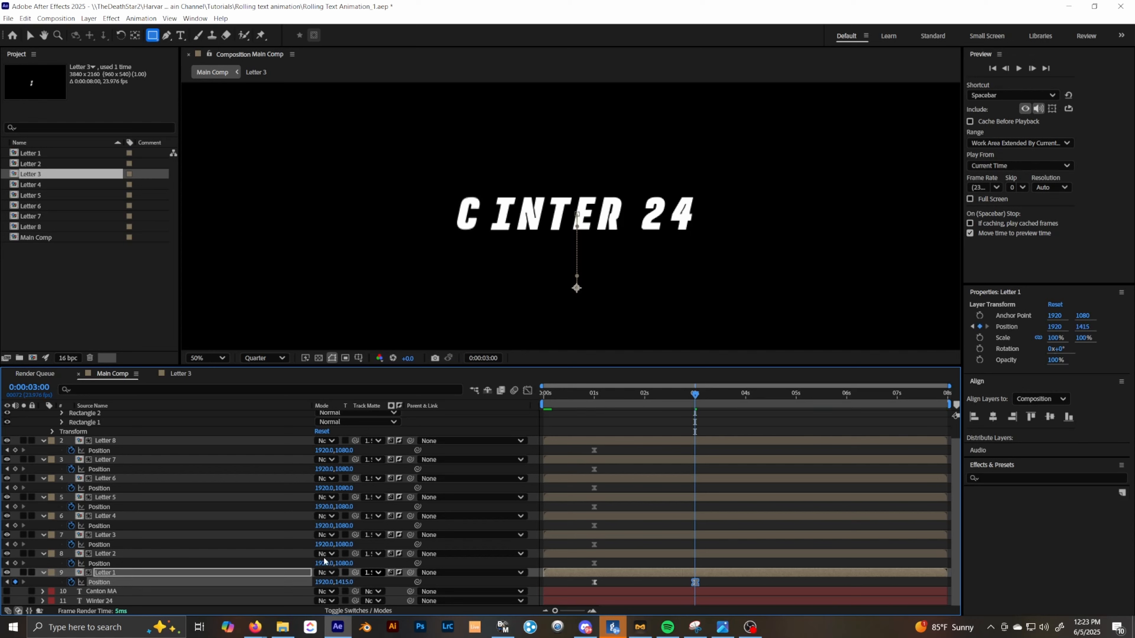
Step: Show the Canton MA text layer as an alignment guide and set Letter 2's Y position to 741 at 3 seconds
click(7, 591)
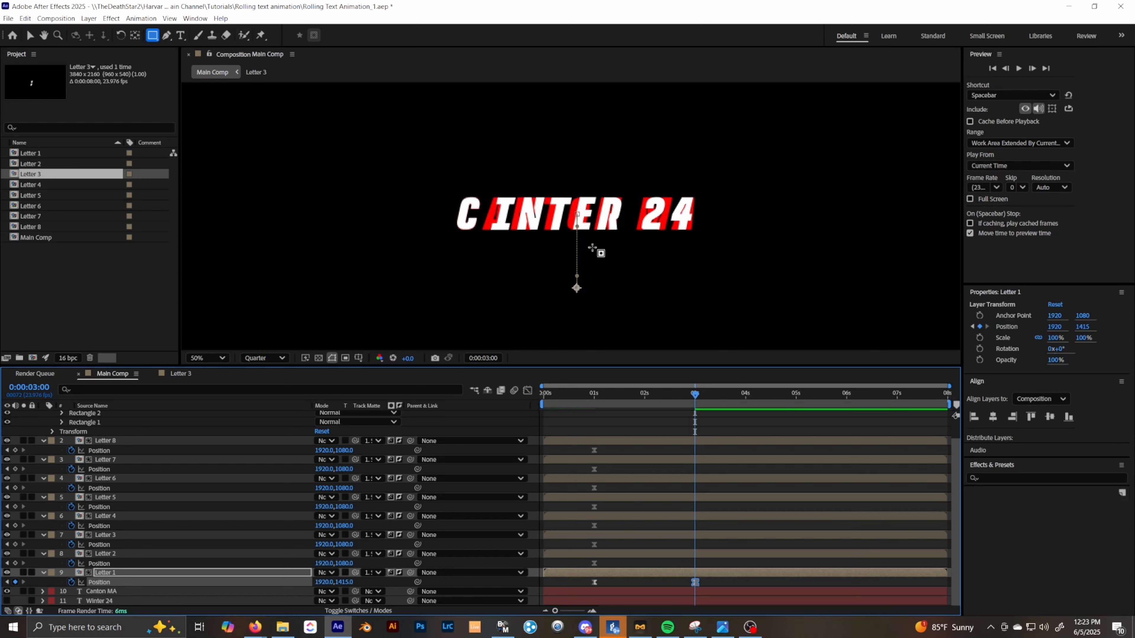
scroll(421, 264, up, 1)
scroll(439, 286, up, 1)
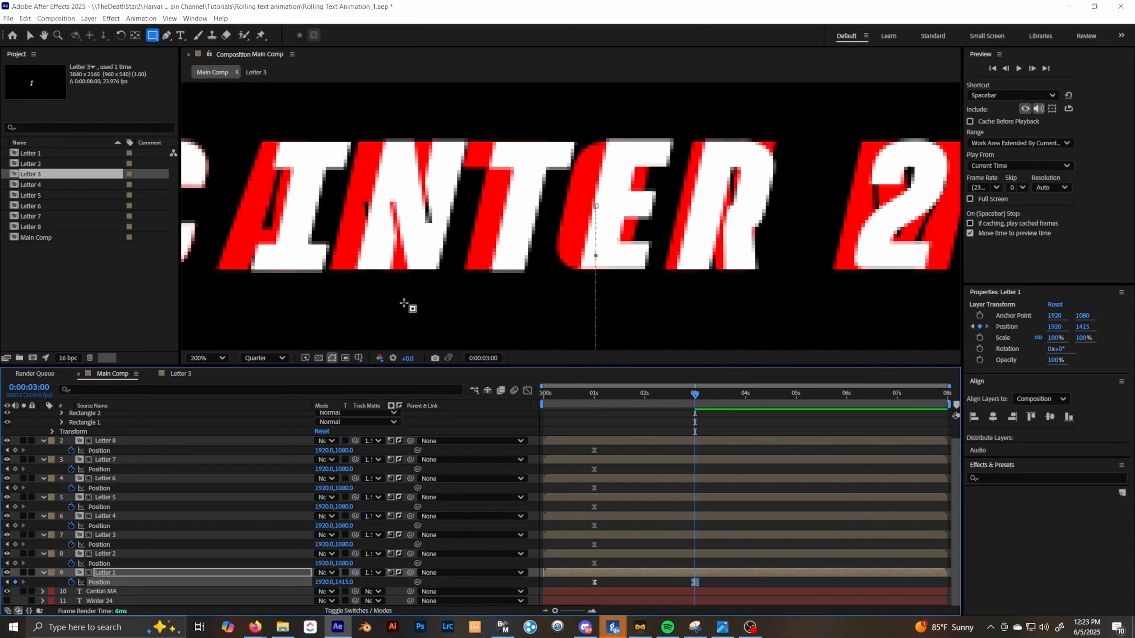
drag(450, 305, 678, 307)
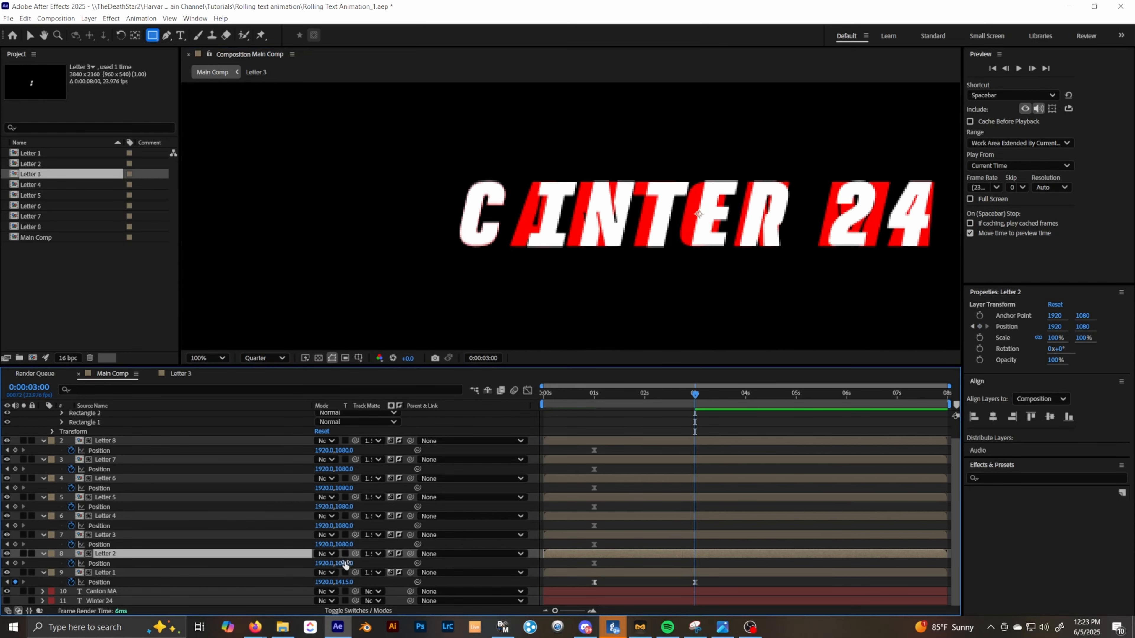
drag(345, 564, 195, 529)
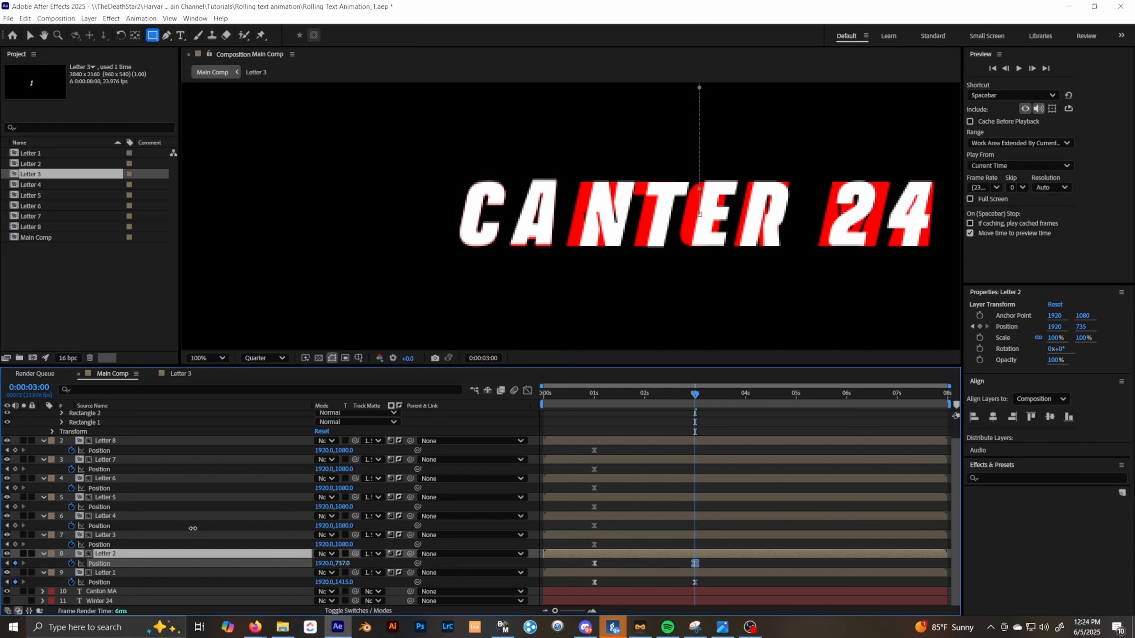
drag(196, 528, 188, 533)
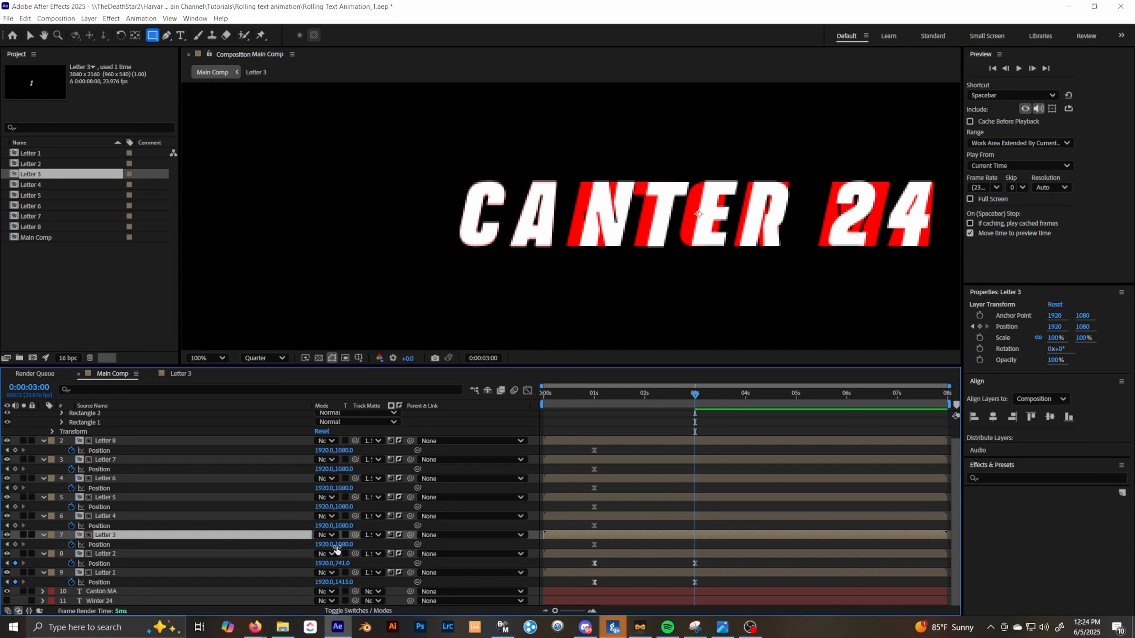
Step: Align Letters 3, 4, 5 and 6 with the Canton MA guide at 3 seconds using Y positions 908, 1254, 740 and 1403
drag(343, 545, 261, 534)
click(130, 517)
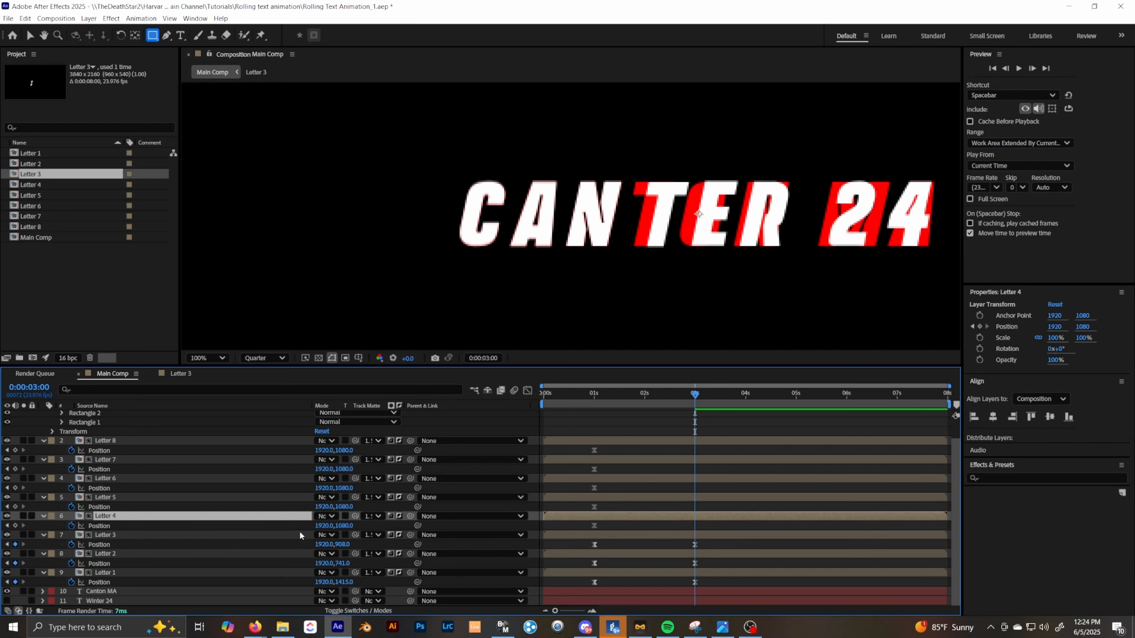
drag(343, 526, 328, 527)
drag(699, 207, 699, 290)
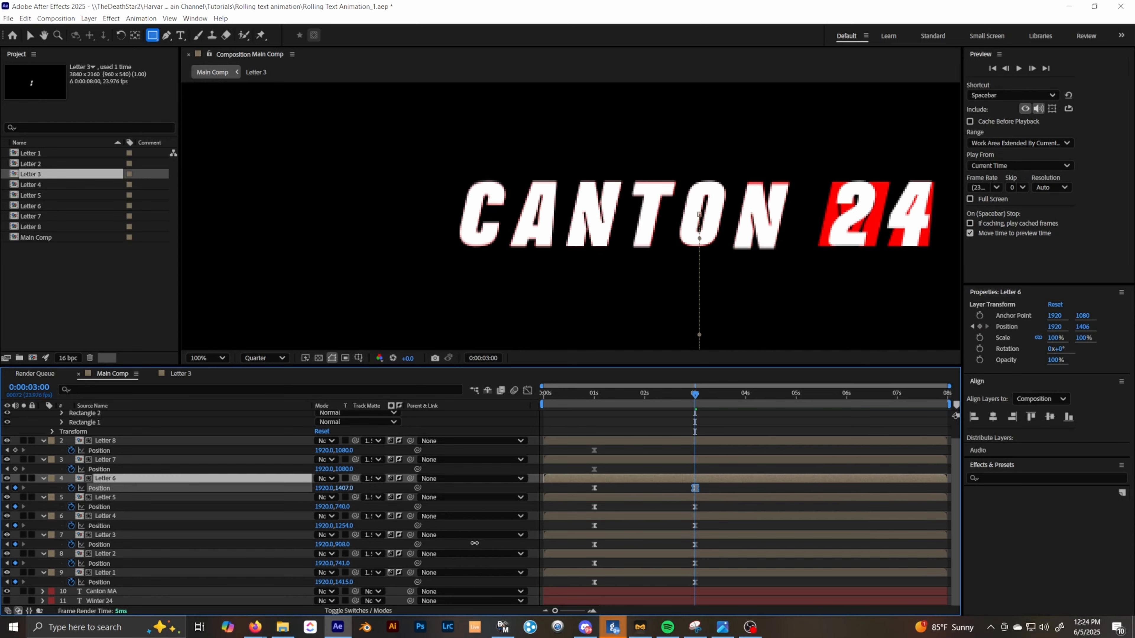
Step: Set the 3-second Y positions of Letter 7 to 1243 and Letter 8 to 911, and hide the Canton MA guide layer
click(254, 471)
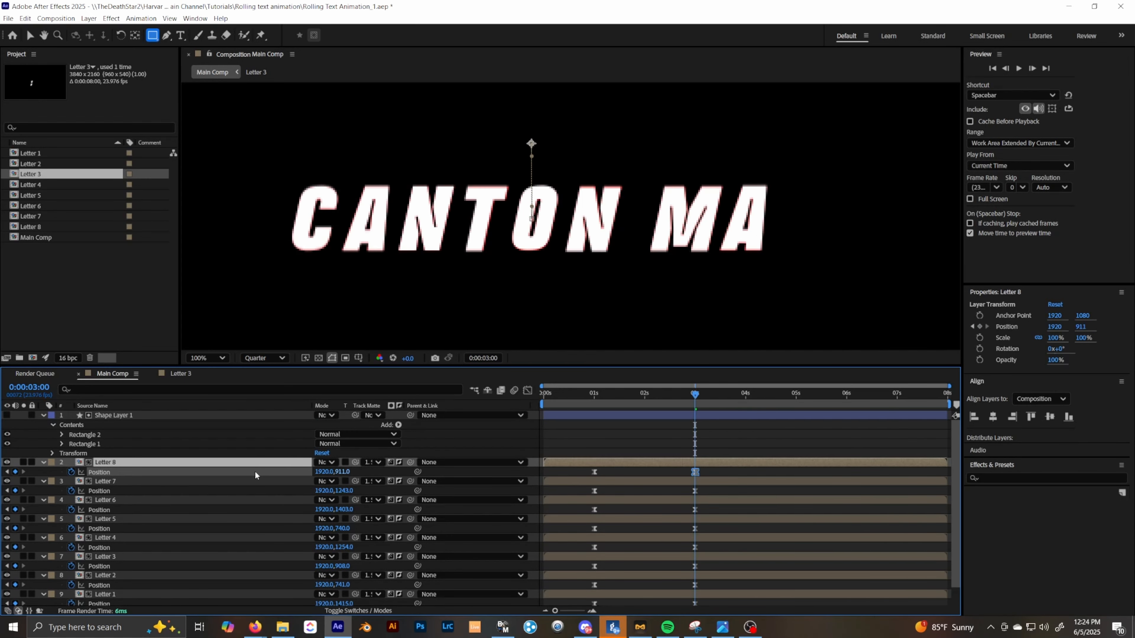
scroll(472, 238, down, 1)
drag(492, 273, 529, 261)
scroll(72, 568, down, 1)
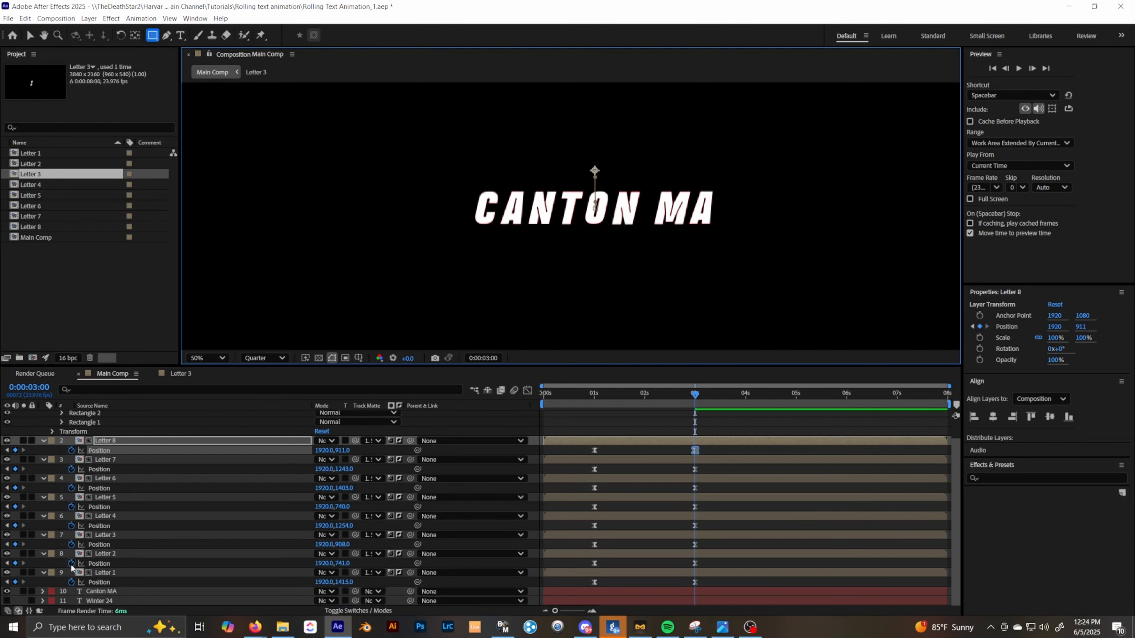
click(9, 591)
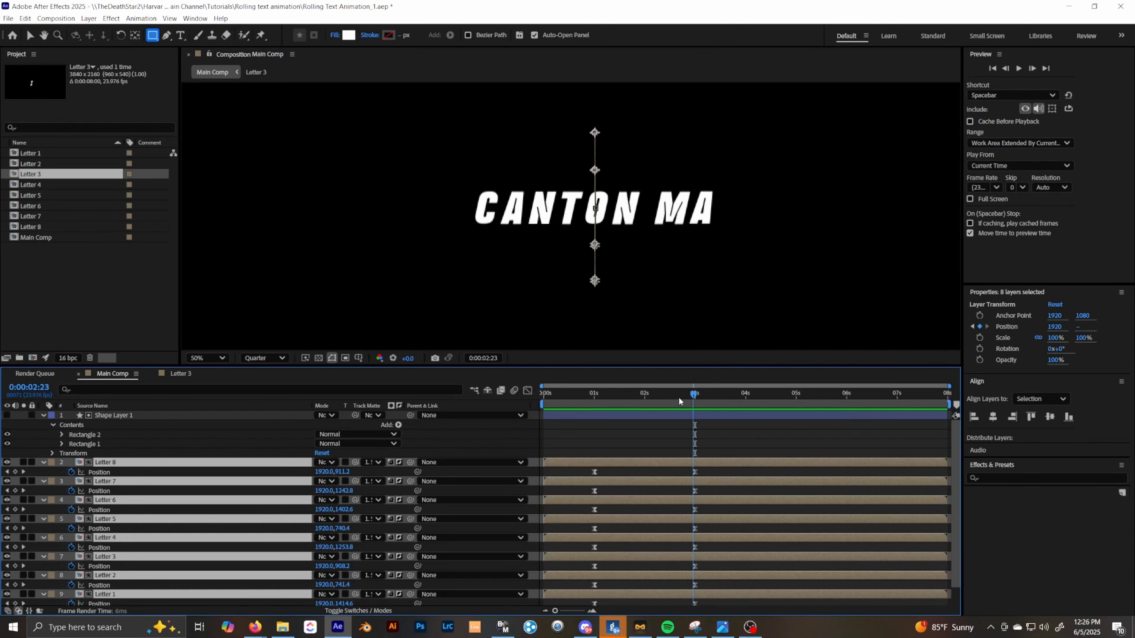
Step: Lengthen the incoming ease of all letters' 3-second Position keyframes in the speed graph for a softer stop
drag(678, 397, 593, 441)
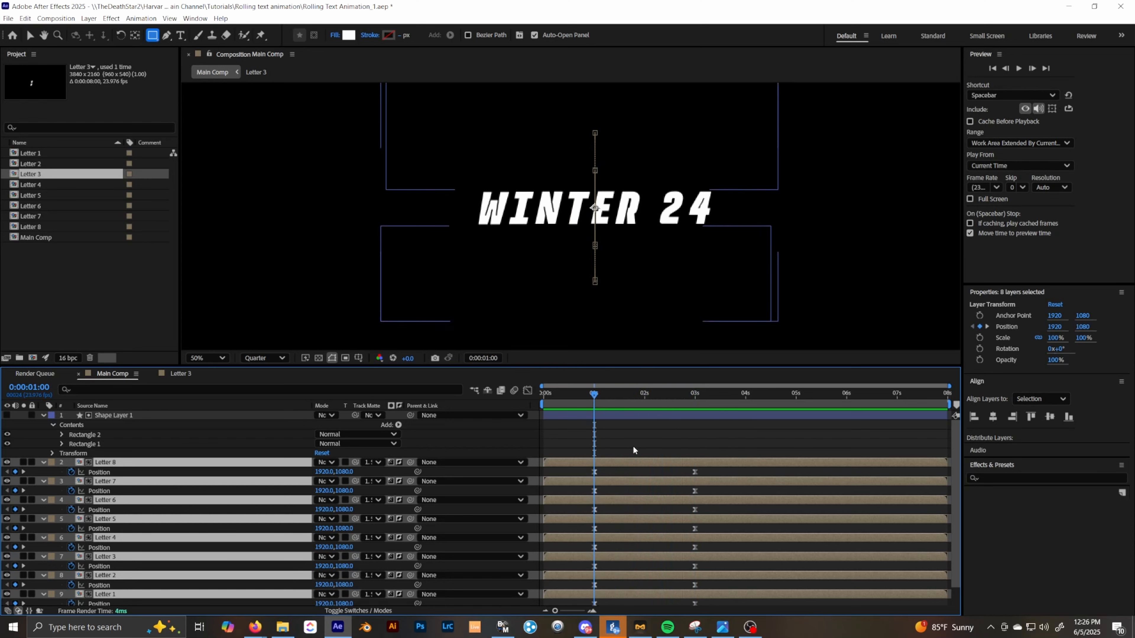
drag(729, 471, 669, 592)
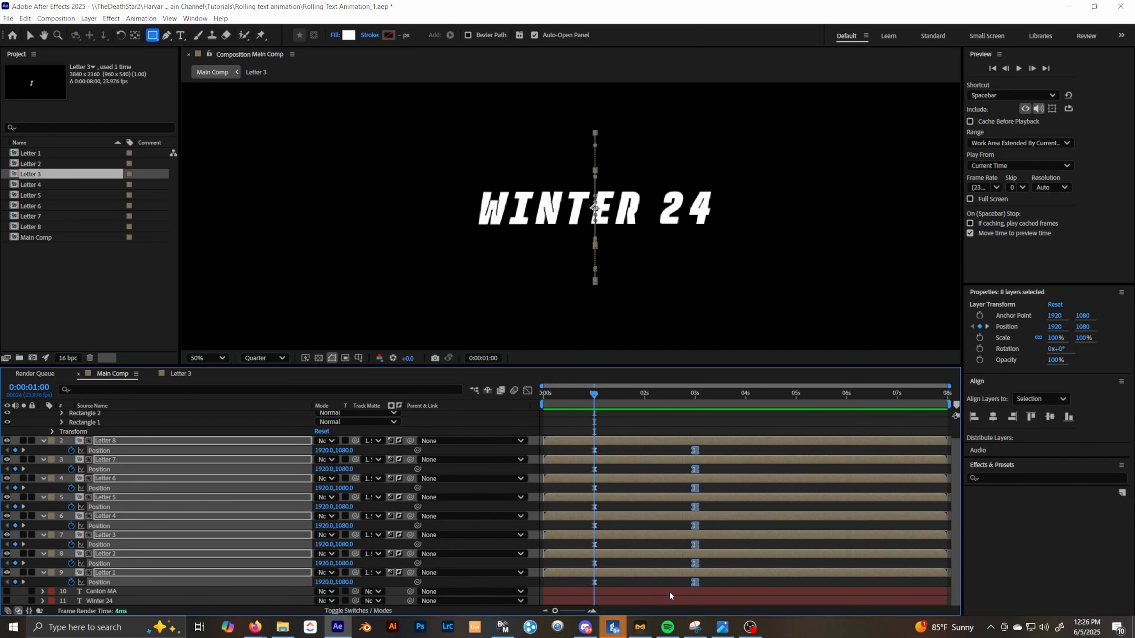
click(526, 390)
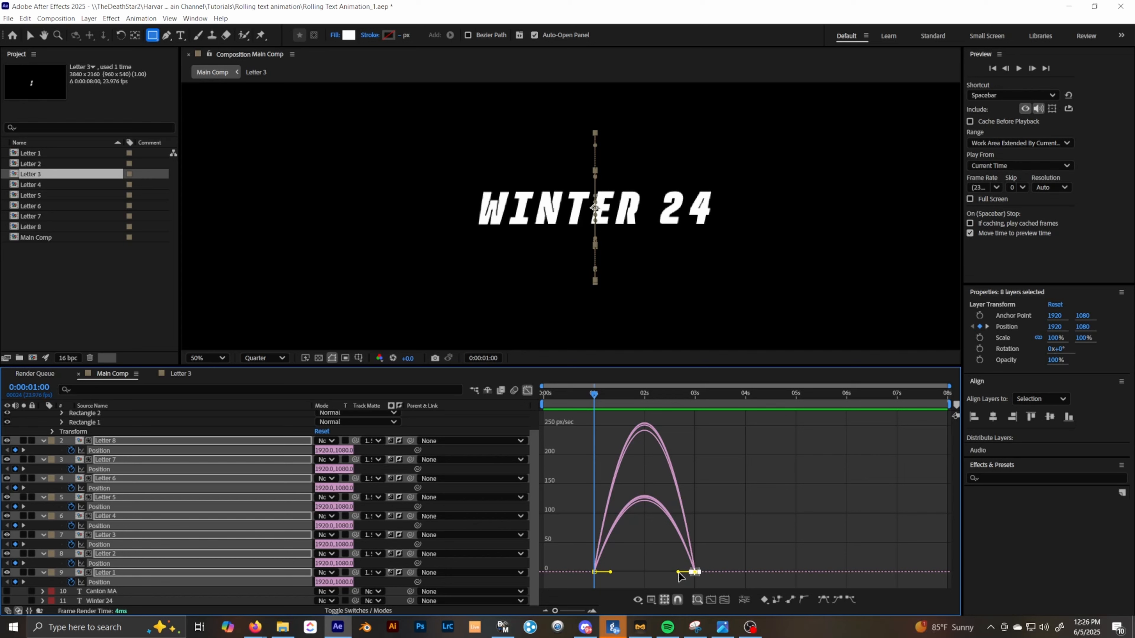
drag(677, 573, 666, 573)
click(527, 391)
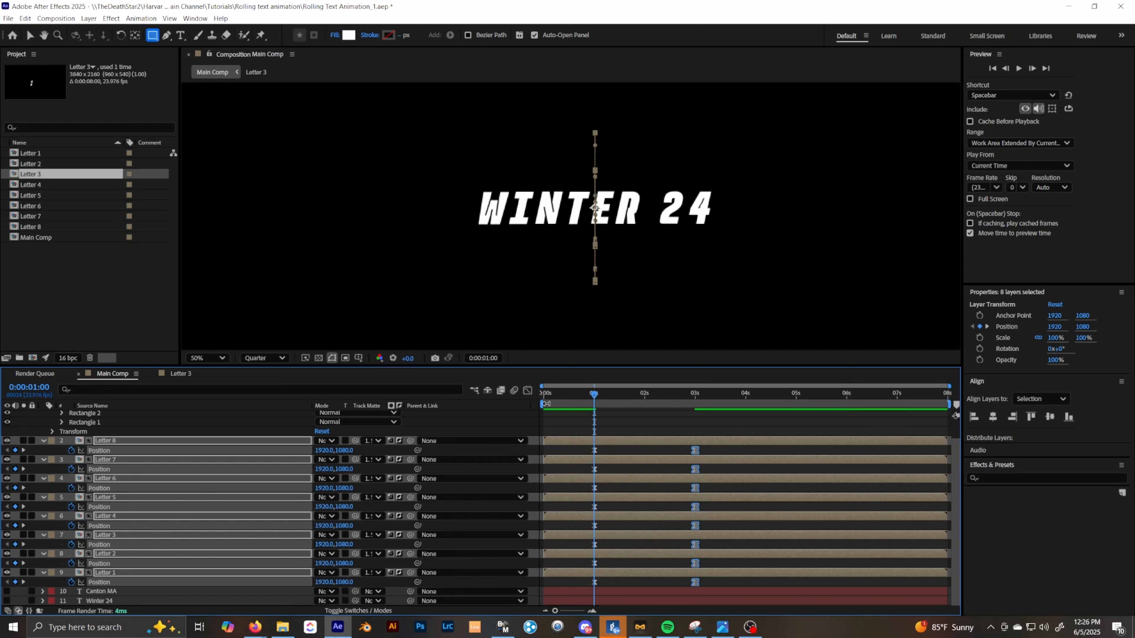
Step: Lengthen the outgoing ease of all letters' 1-second Position keyframes to make the speed curve symmetrical, peaking at 2 seconds
click(619, 451)
drag(617, 447, 578, 589)
click(528, 390)
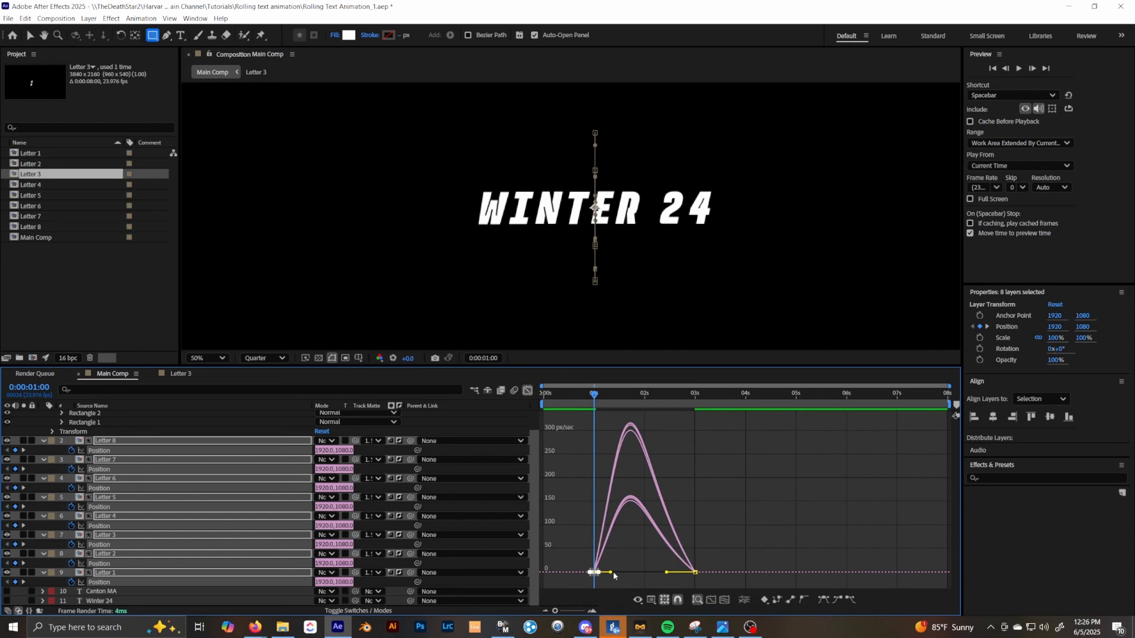
drag(611, 573, 622, 572)
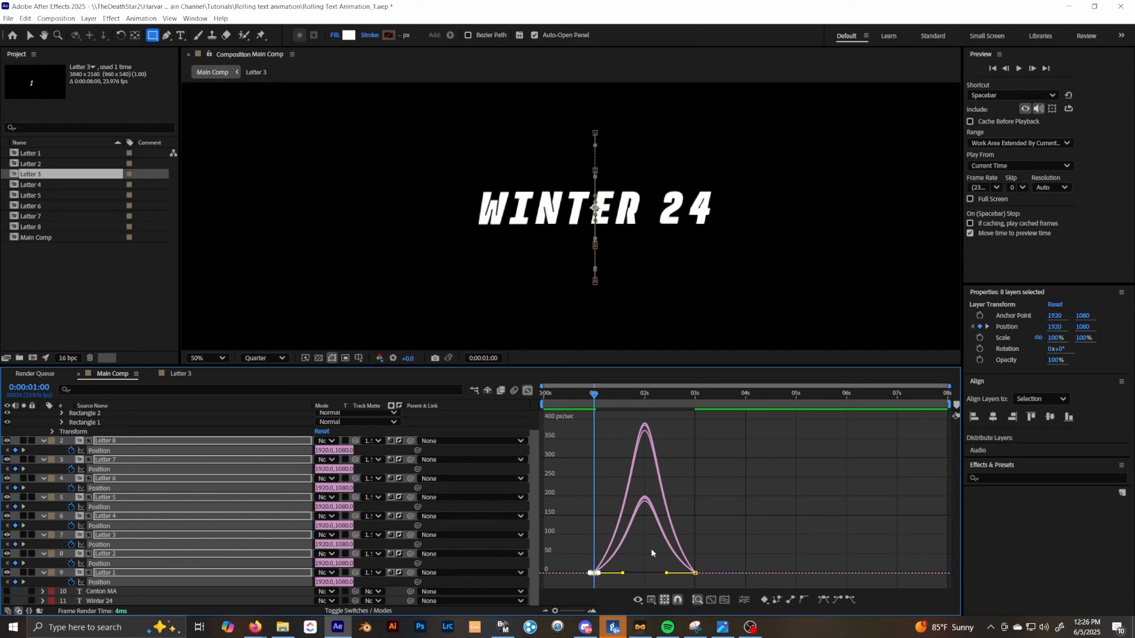
Step: Preview the rolling transition from Winter 24 to Canton MA from about the 1-second mark
key(space)
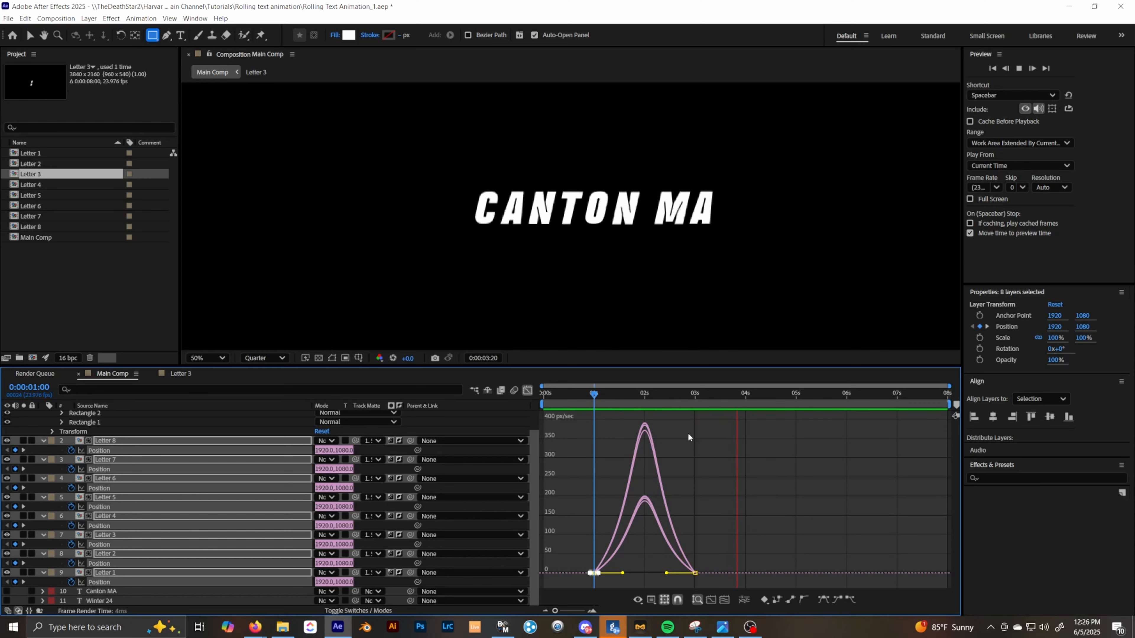
click(590, 398)
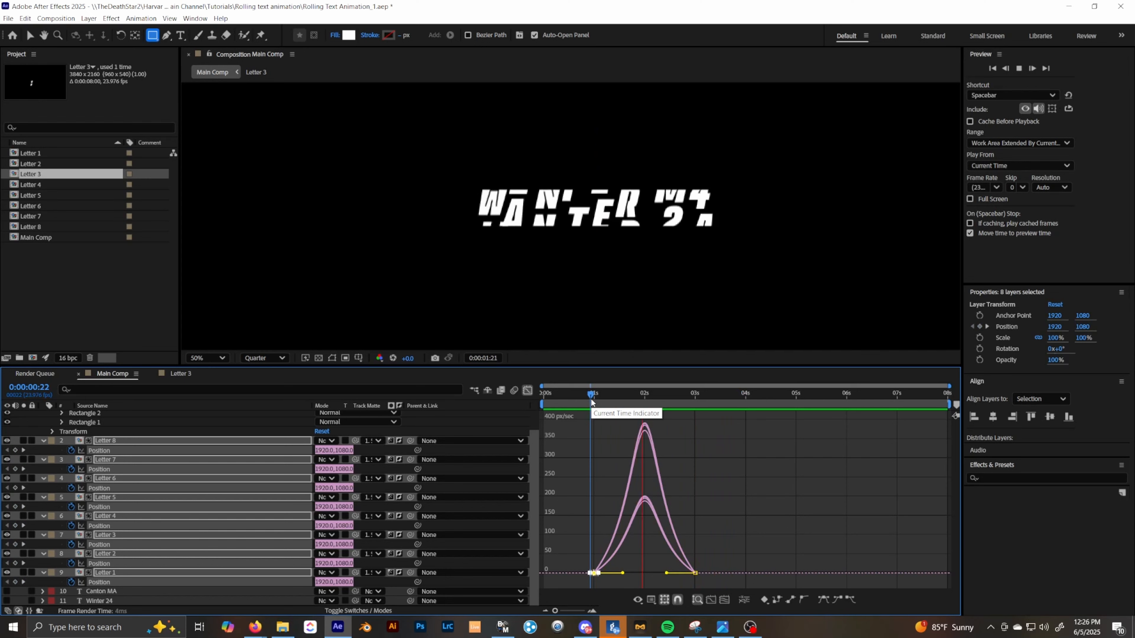
key(space)
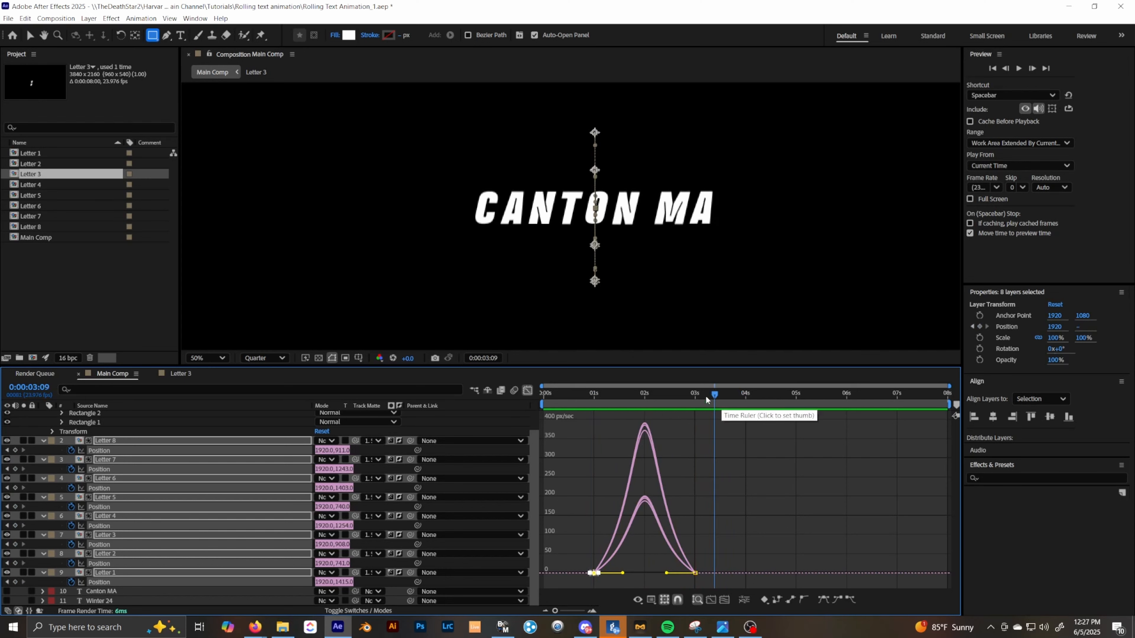
Step: Set the current time to 2 seconds, return from the speed graph to the keyframe view, and deselect all letter layers
drag(713, 397, 644, 414)
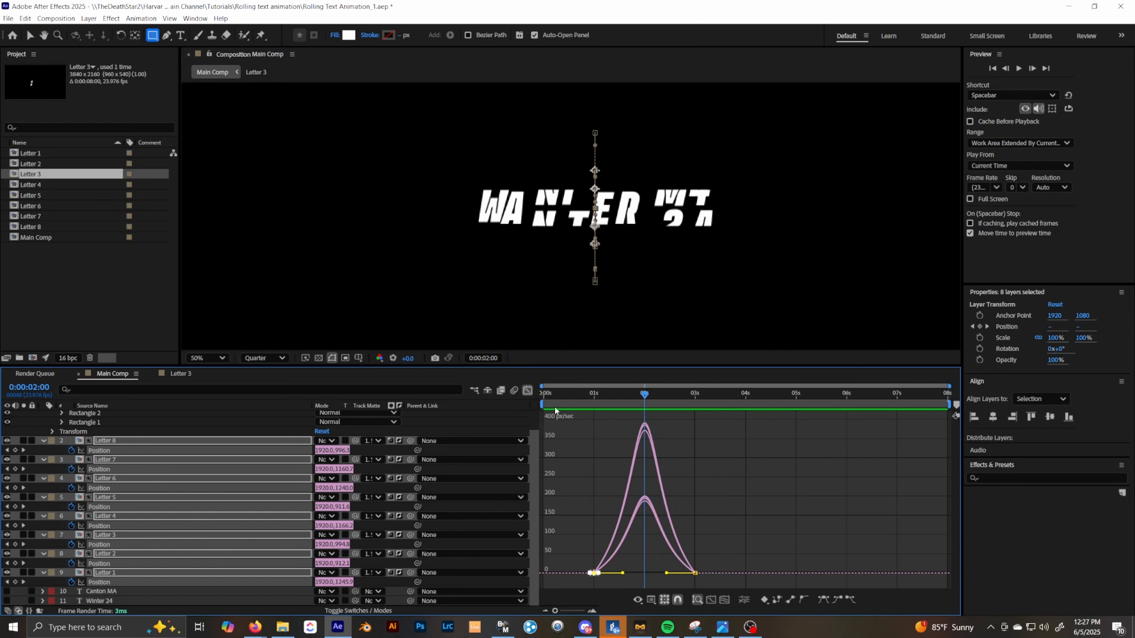
click(527, 390)
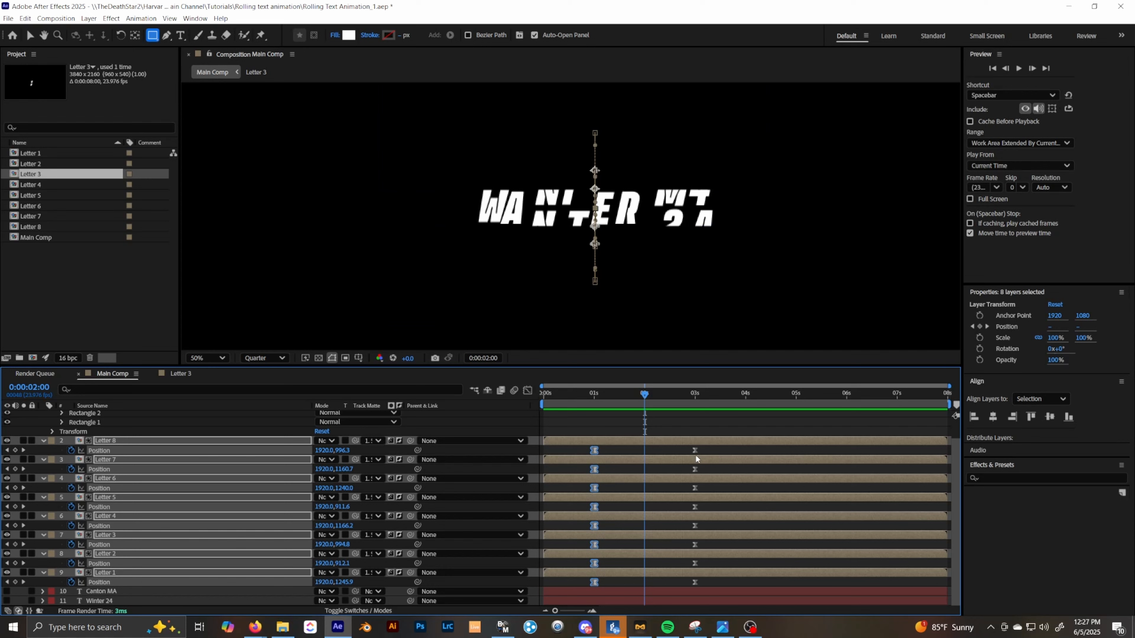
click(728, 450)
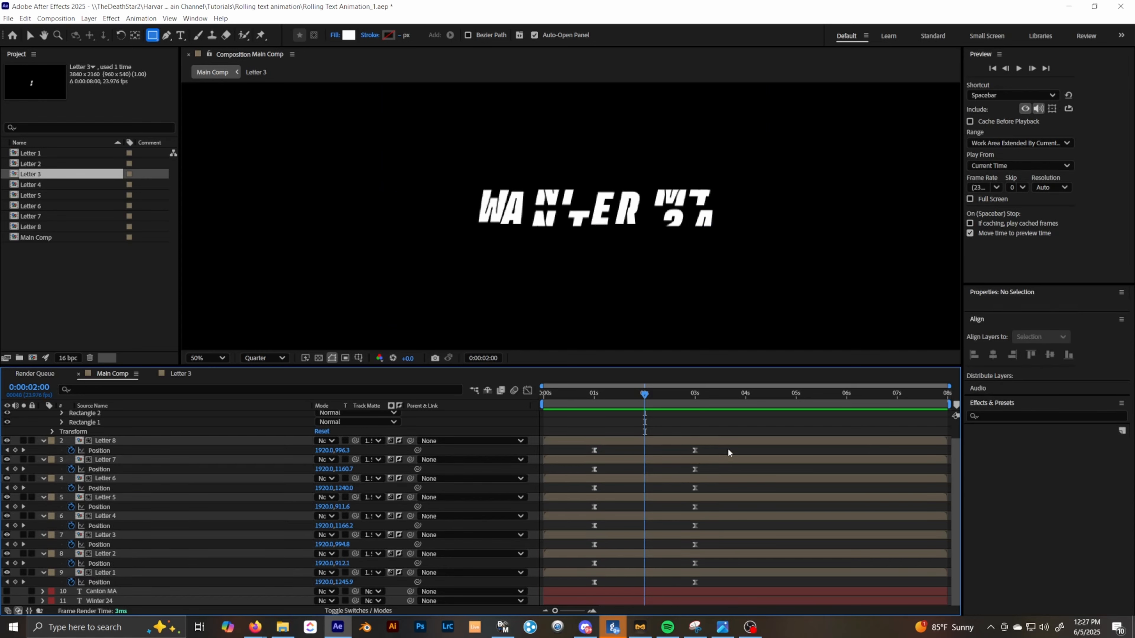
Step: Go through the letter layers one by one, from Letter 1 up to Letter 8, to check their order for the stagger
click(735, 469)
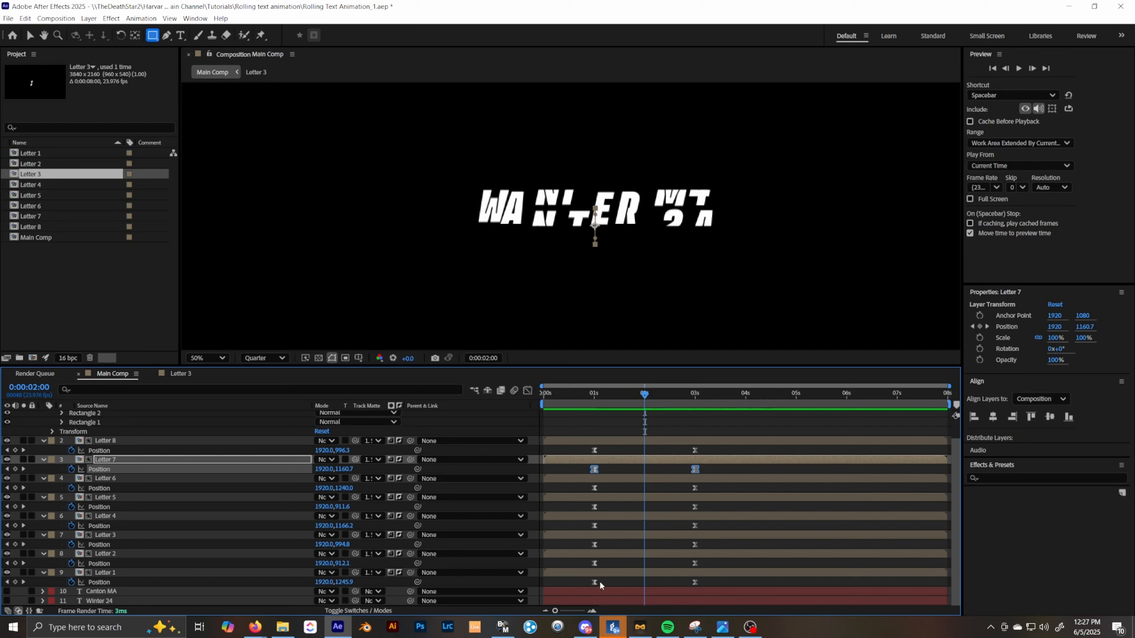
click(134, 571)
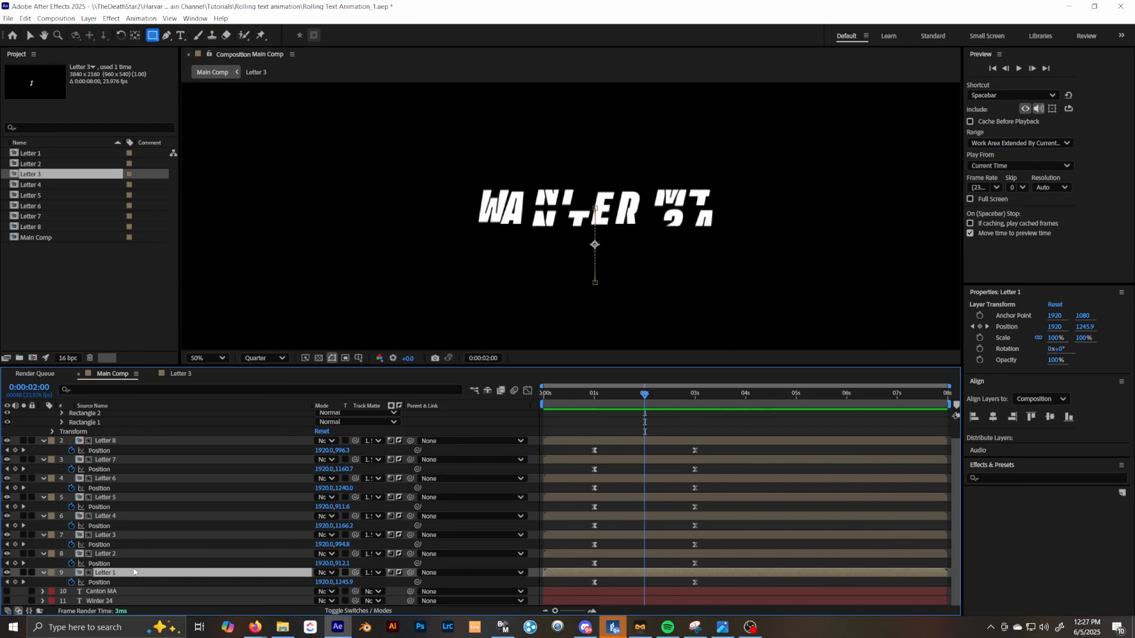
click(125, 553)
click(119, 535)
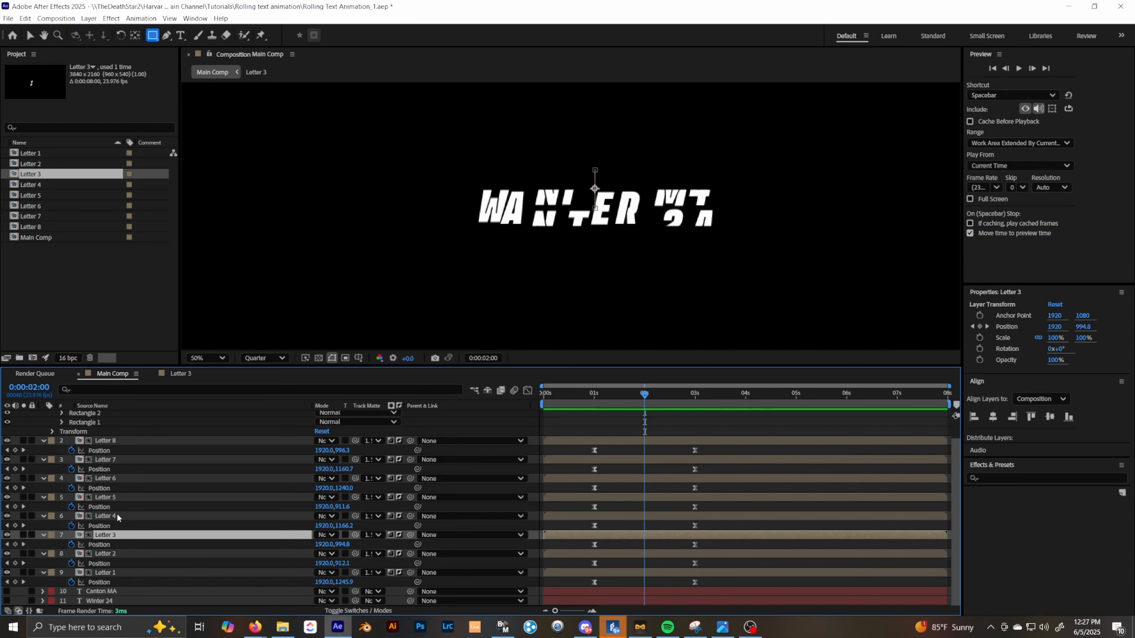
click(115, 517)
click(116, 496)
click(119, 478)
click(117, 459)
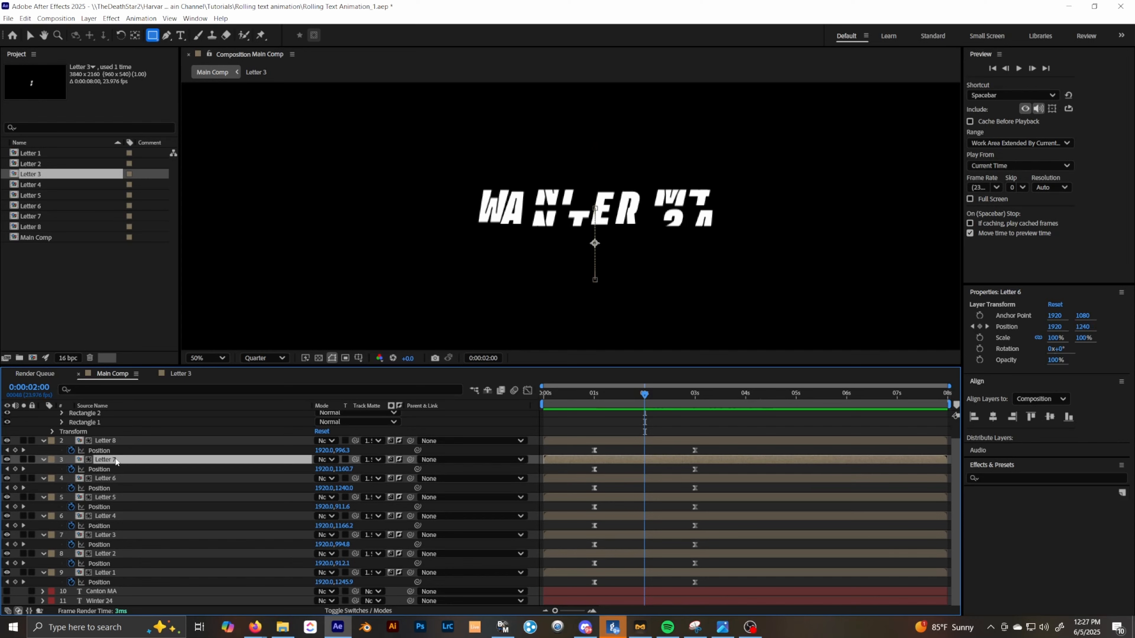
click(116, 442)
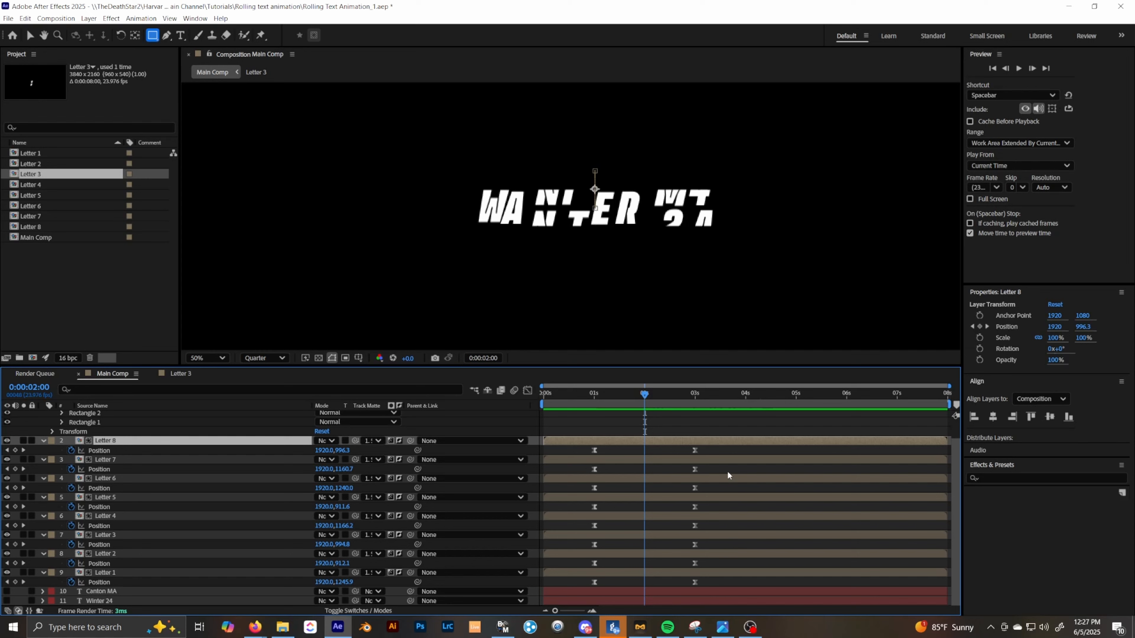
Step: Delay both Position keyframes of Letters 2 to 8 by two frames, leaving Letter 1 starting at 1 second
drag(736, 448, 578, 563)
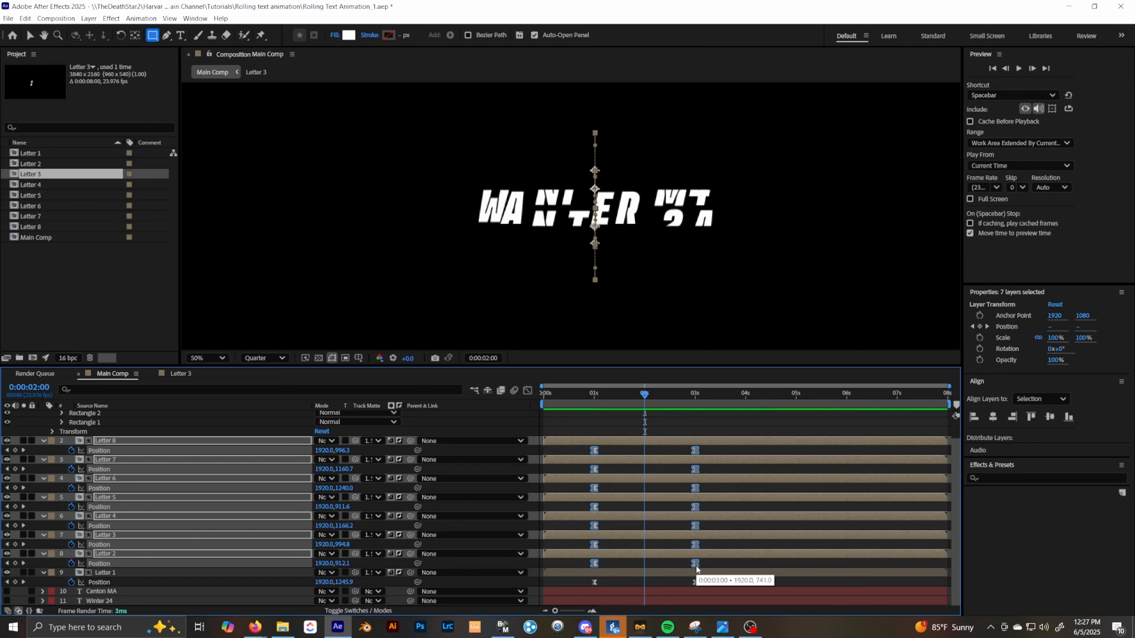
drag(696, 564, 709, 563)
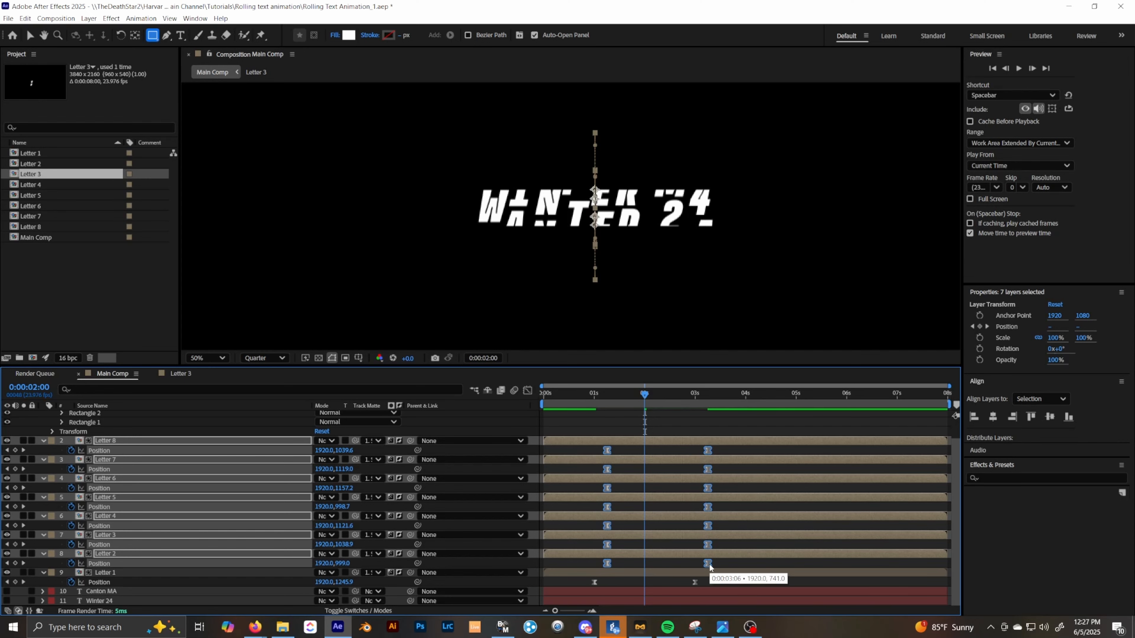
key(ctrl+z)
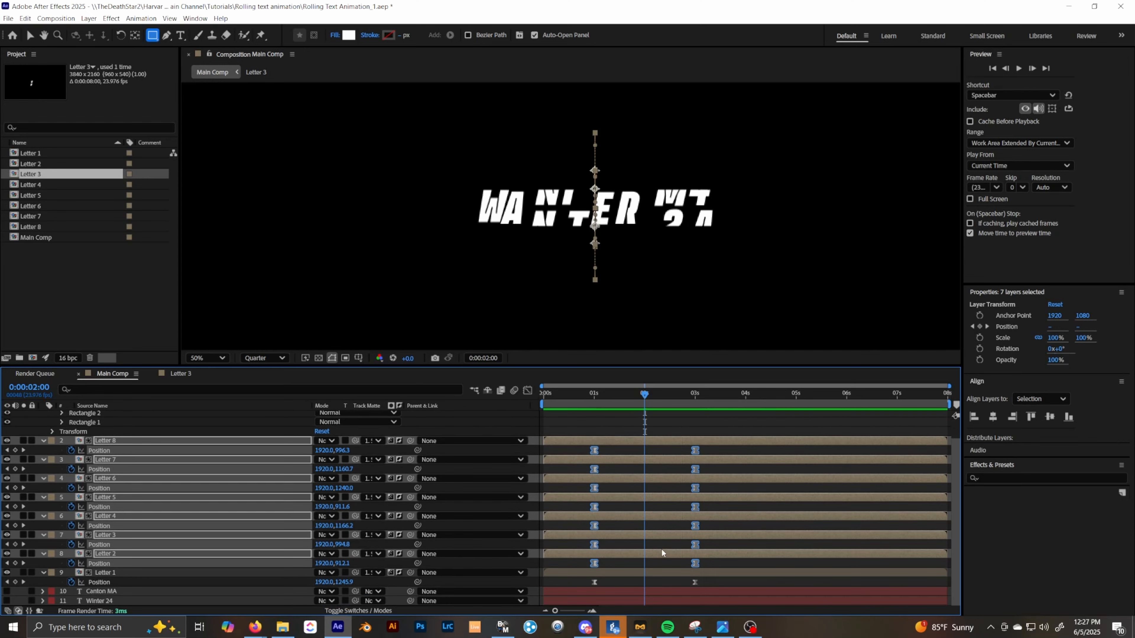
key(.)
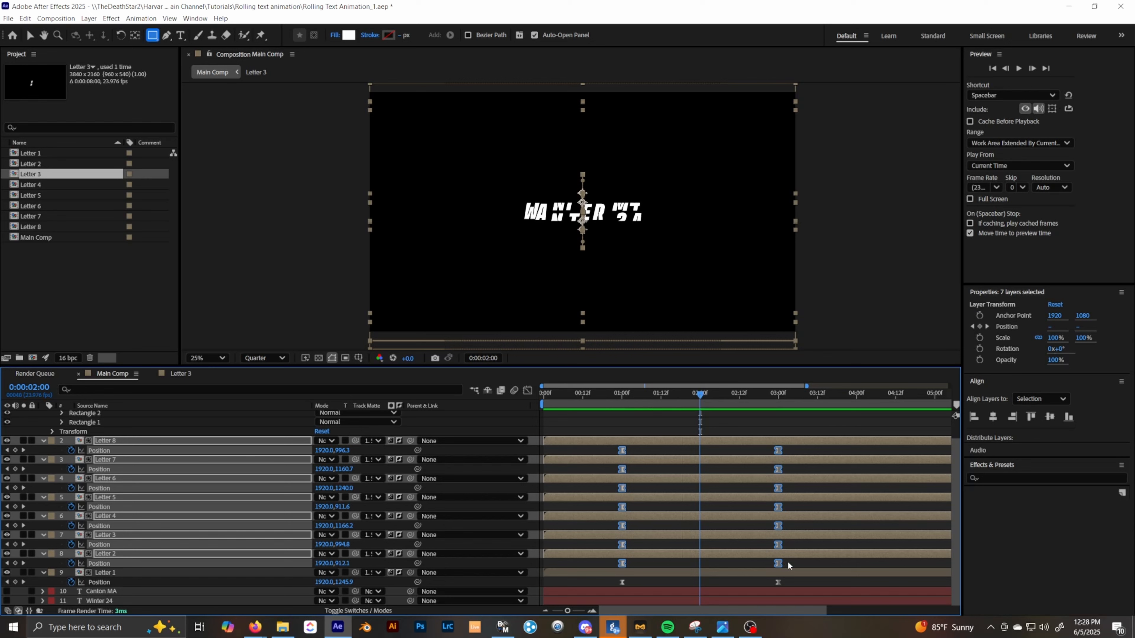
key(alt+Right)
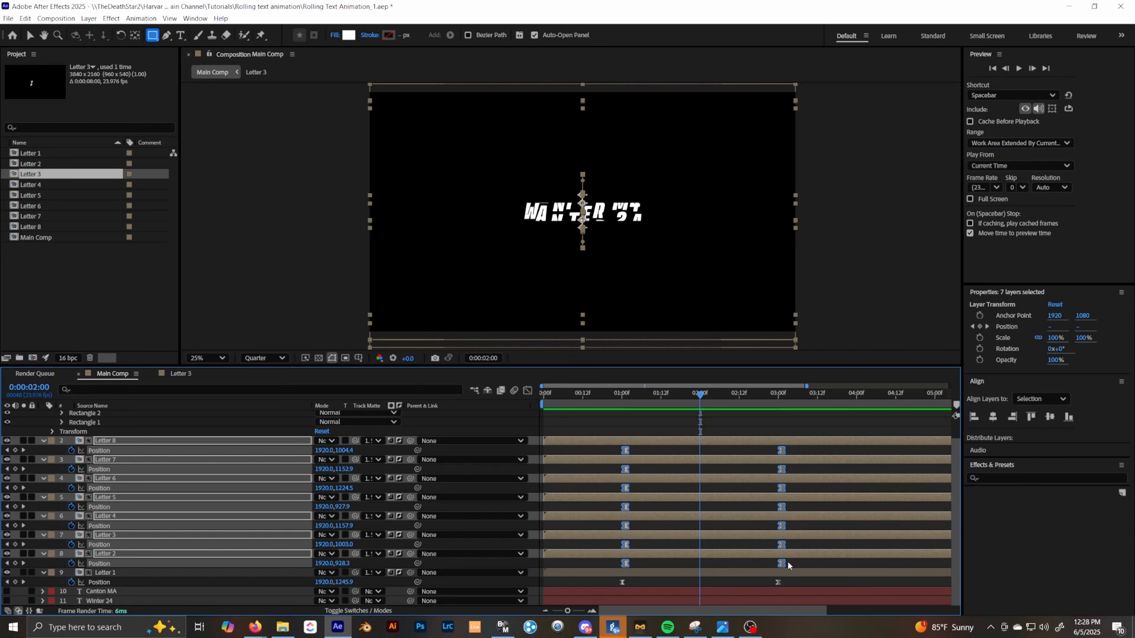
key(alt+Left)
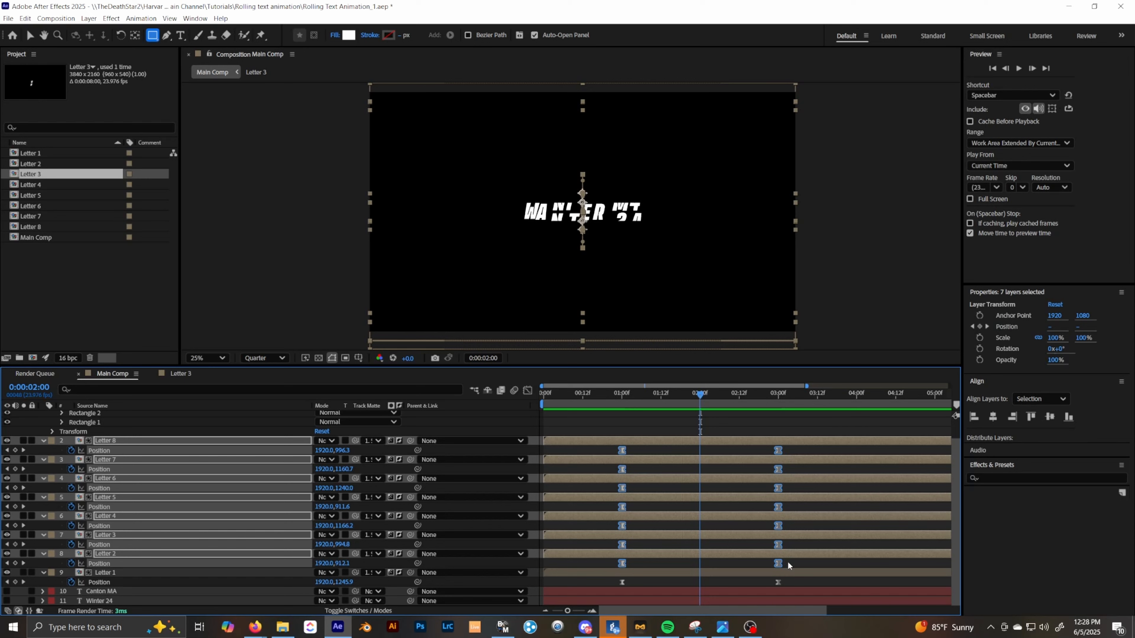
key(alt+Right)
key(alt+Right)
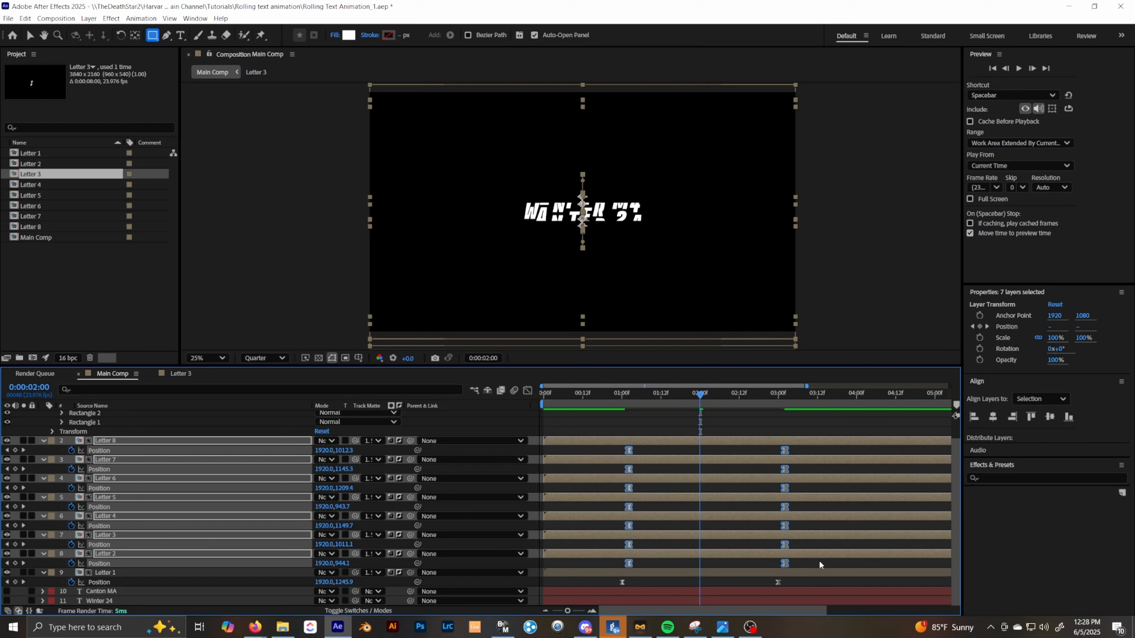
Step: Delay both Position keyframes of Letters 3 to 8 by two more frames, and those of Letters 4 to 8 by another two
drag(644, 564, 610, 566)
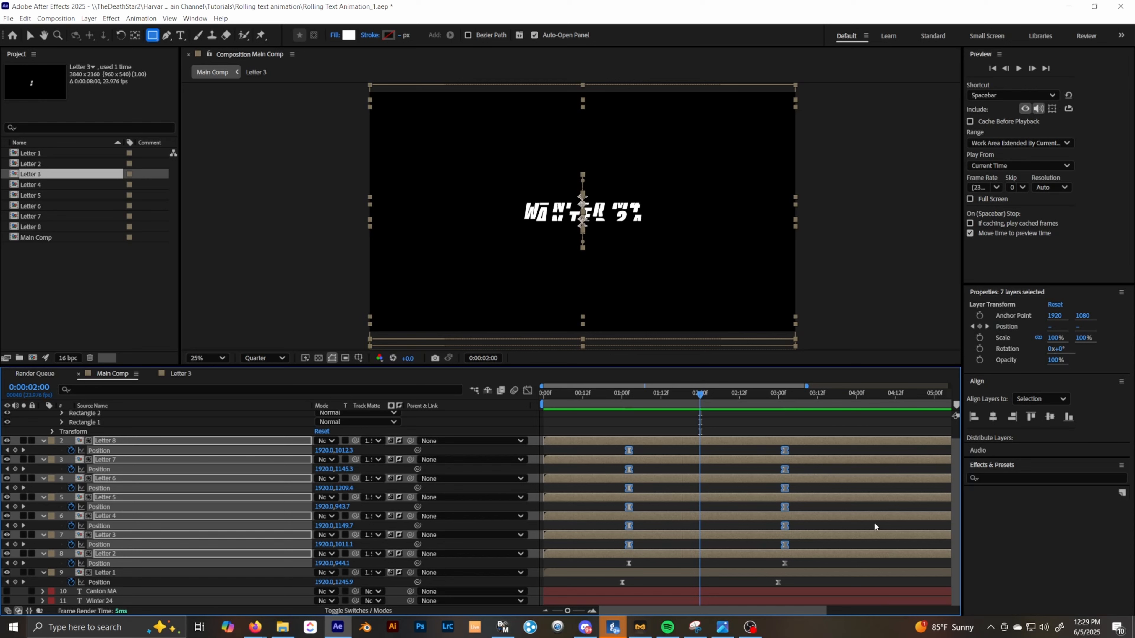
key(alt+Right)
key(alt+Right)
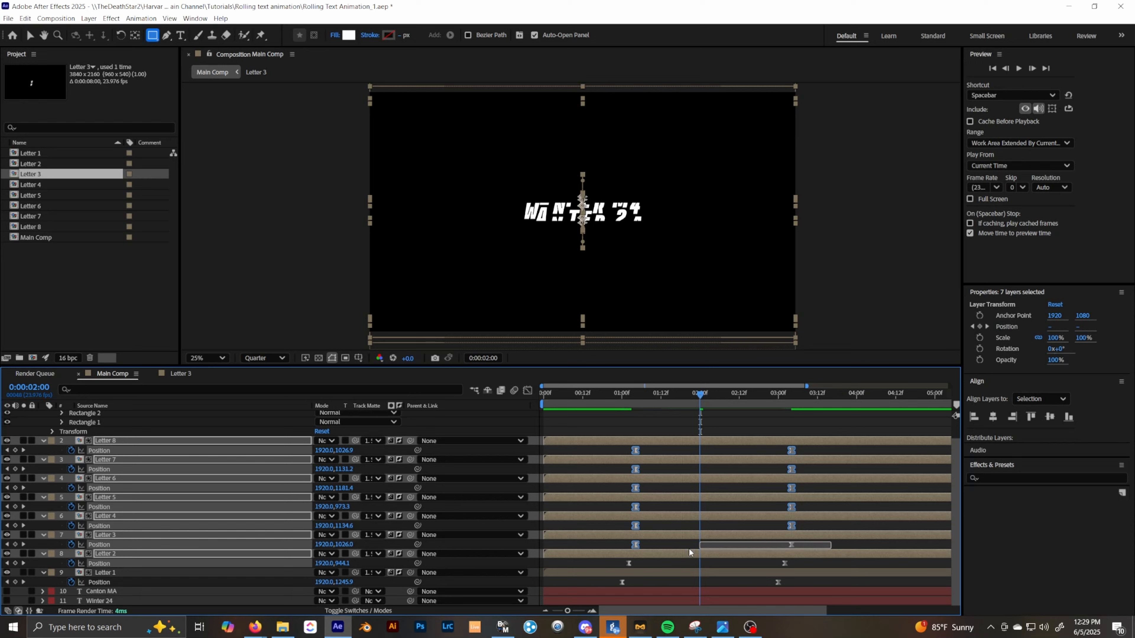
drag(688, 548, 612, 546)
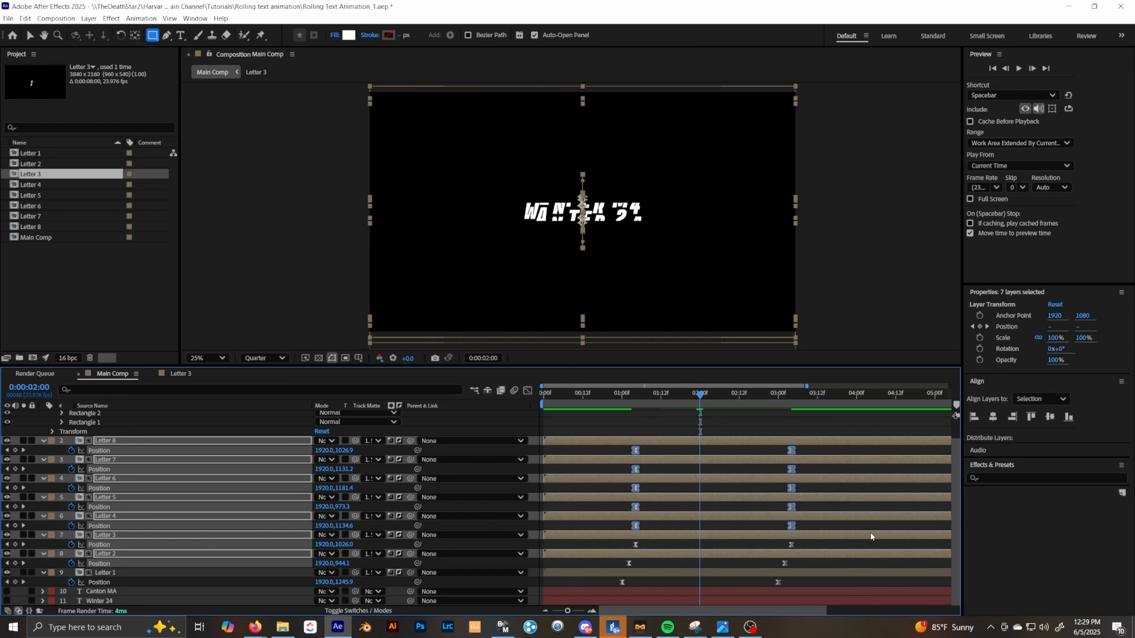
key(alt+Right)
key(alt+Right)
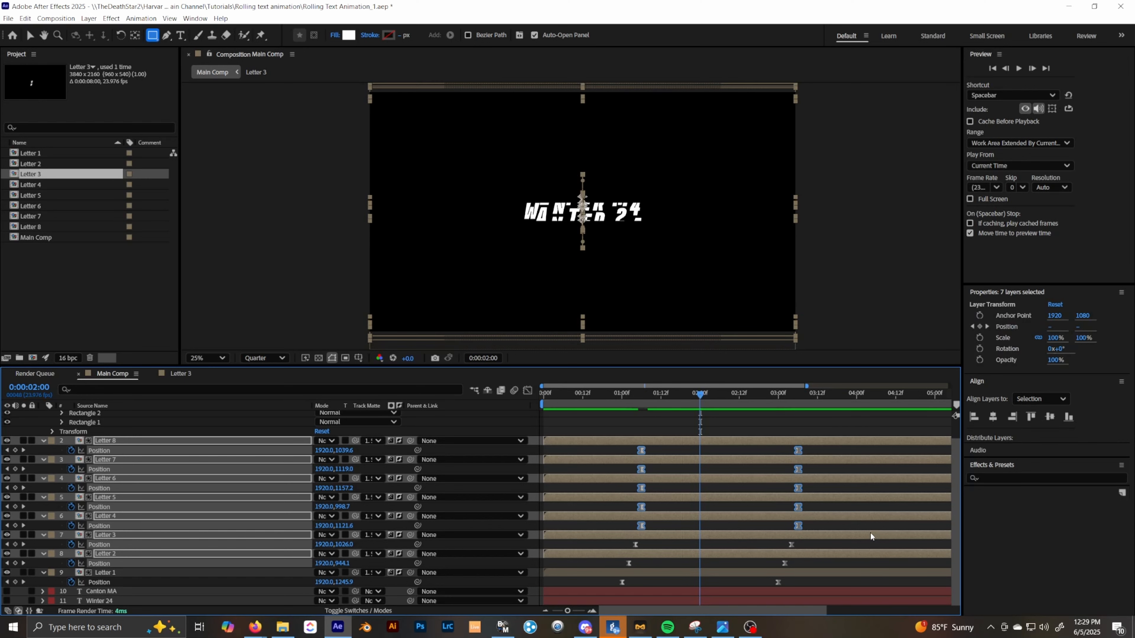
Step: Delay both Position keyframes of Letters 5 to 8 by two more frames, and those of Letters 6 to 8 by another two
drag(840, 522, 630, 530)
key(alt+Right)
key(alt+Right)
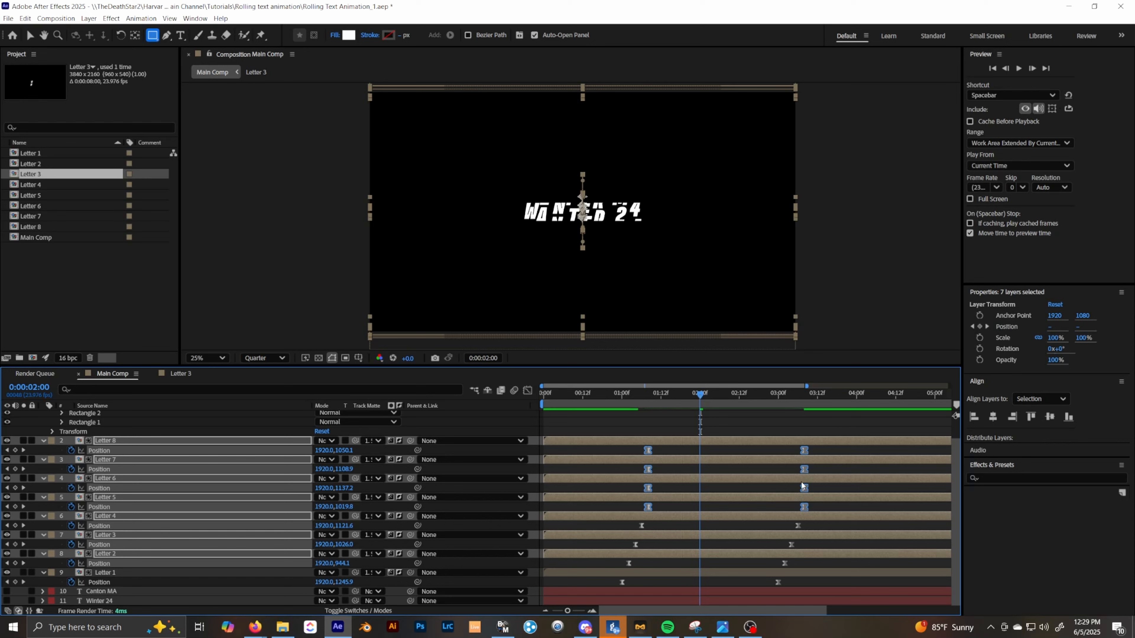
drag(815, 503, 668, 506)
key(alt+Right)
key(alt+Right)
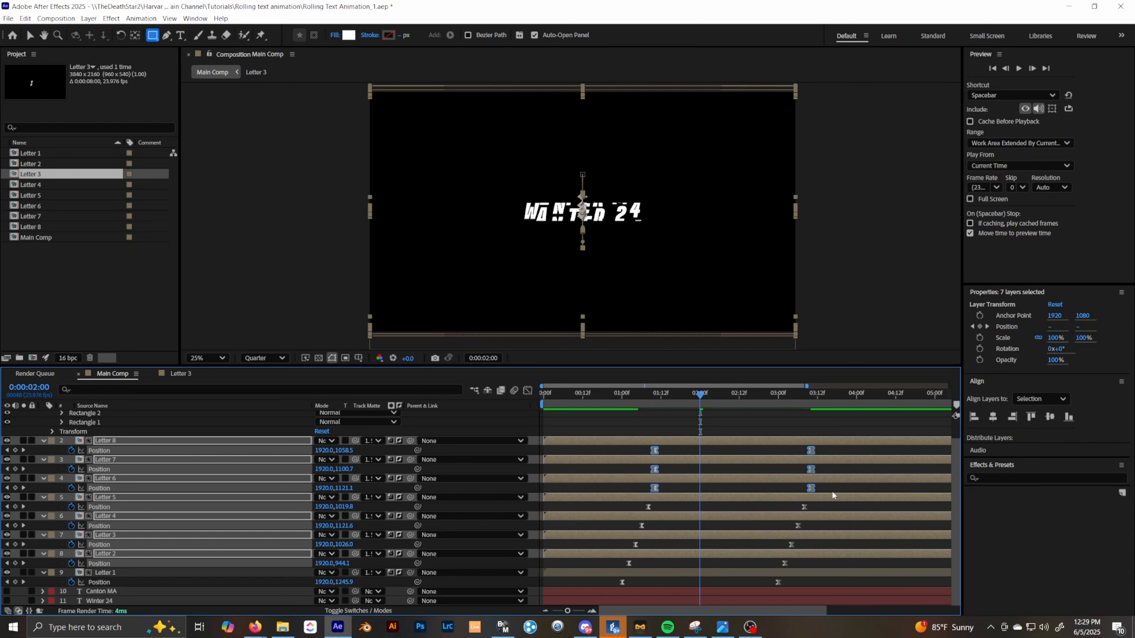
Step: Delay both Position keyframes of Letters 7 and 8 by two more frames, and those of Letter 8 by another two
drag(837, 486, 631, 495)
key(alt+Right)
key(alt+Right)
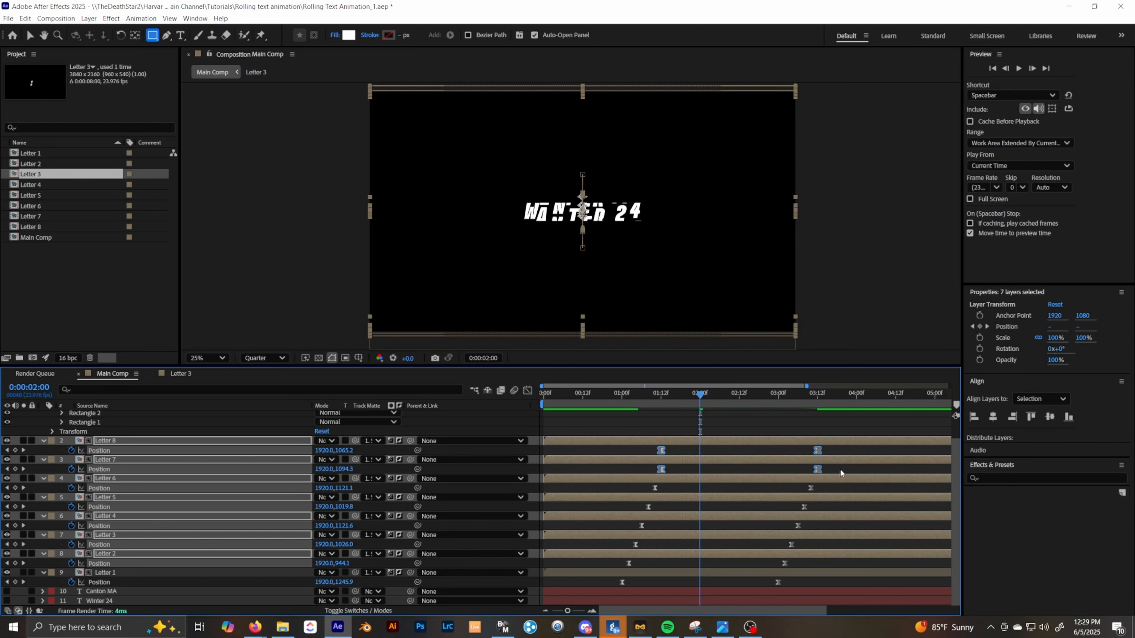
drag(840, 468, 645, 473)
key(alt+Right)
key(alt+Right)
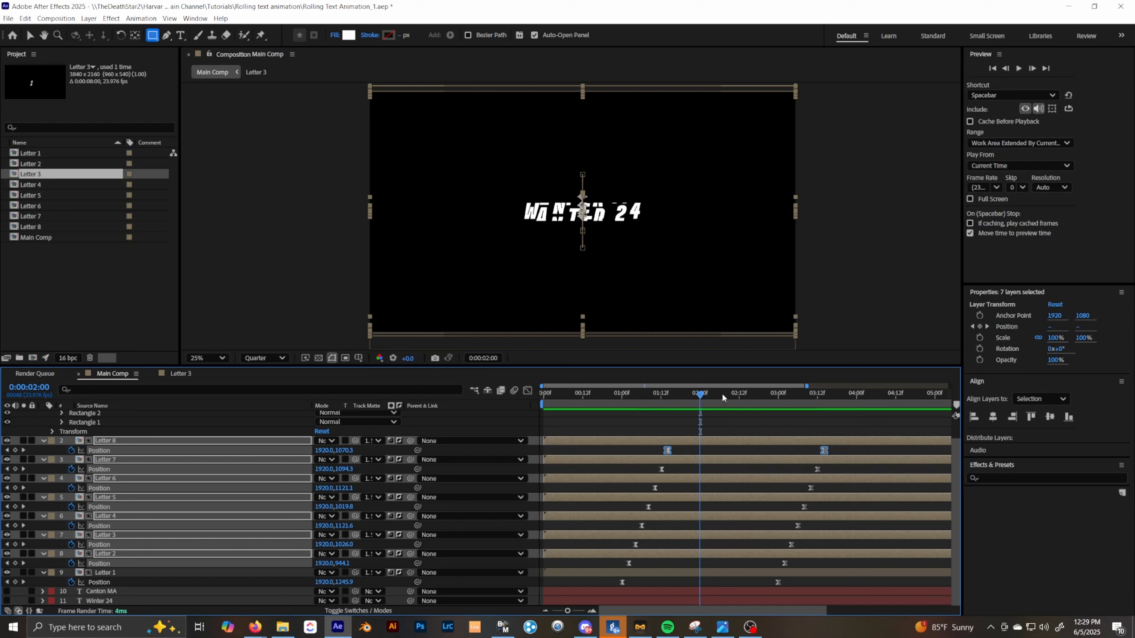
Step: Preview the staggered roll from frame 15, and inspect the letter offsets between about 2 and 3 seconds
drag(706, 394, 595, 424)
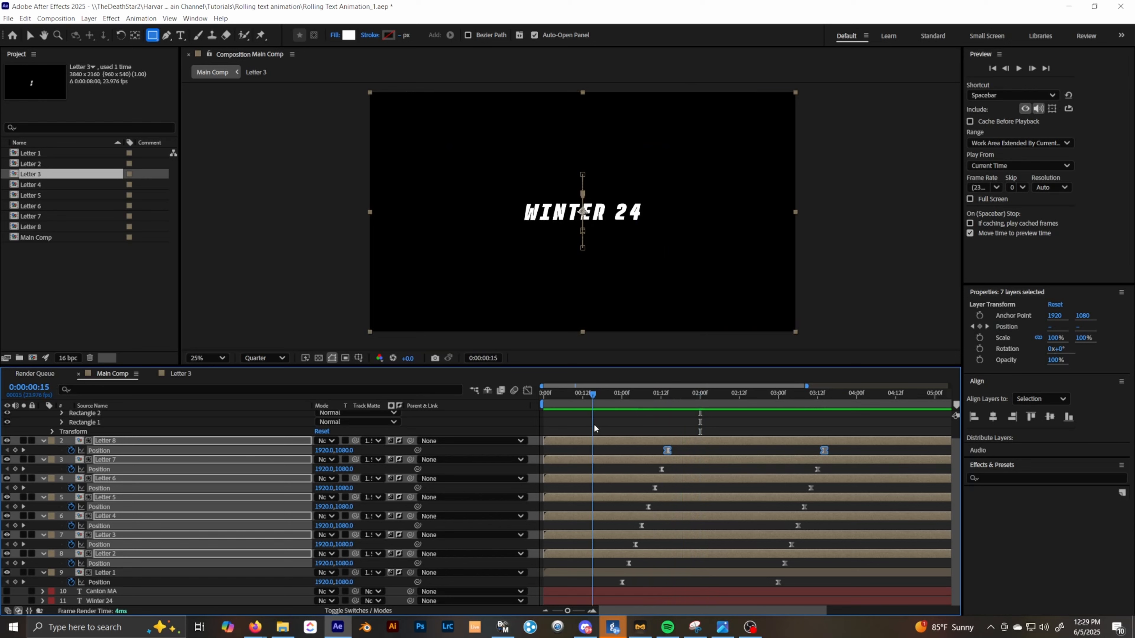
key(space)
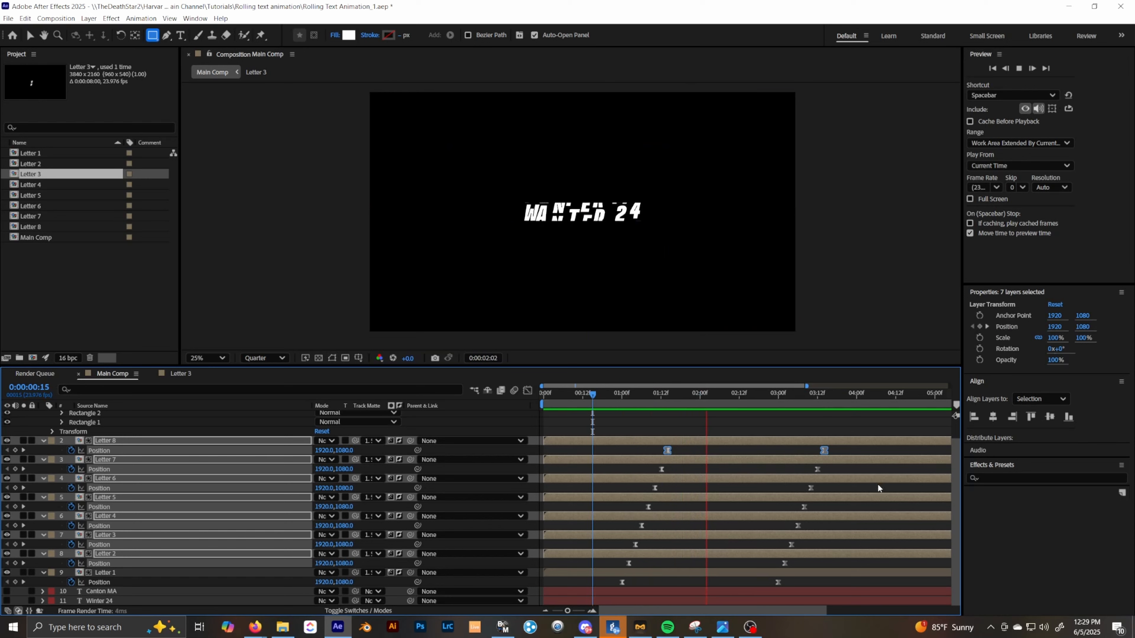
key(space)
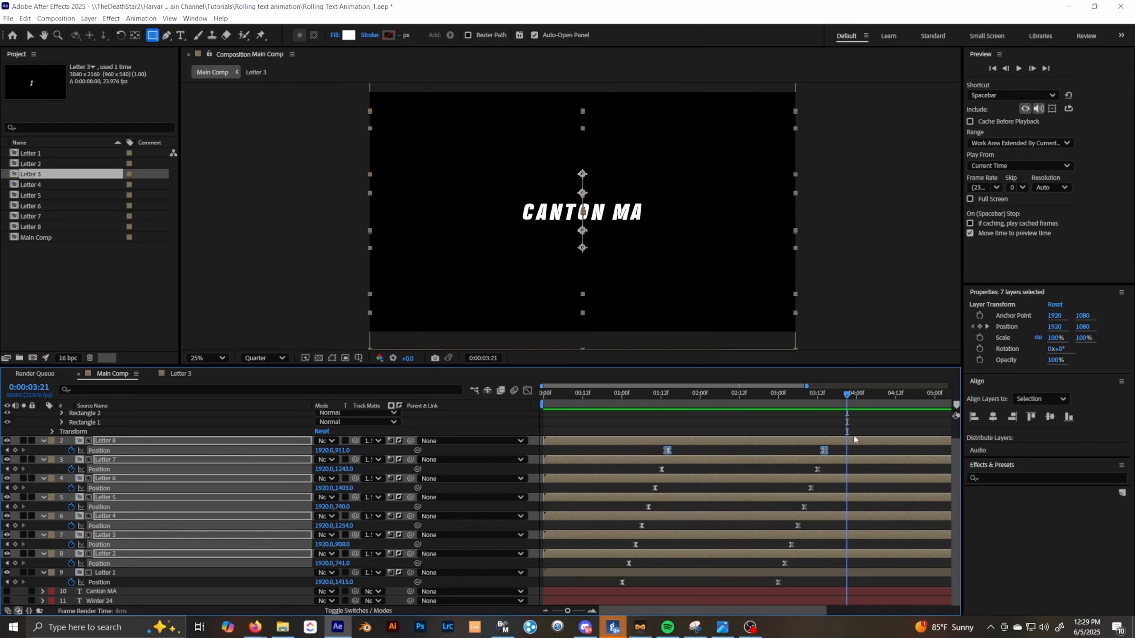
drag(843, 393, 772, 424)
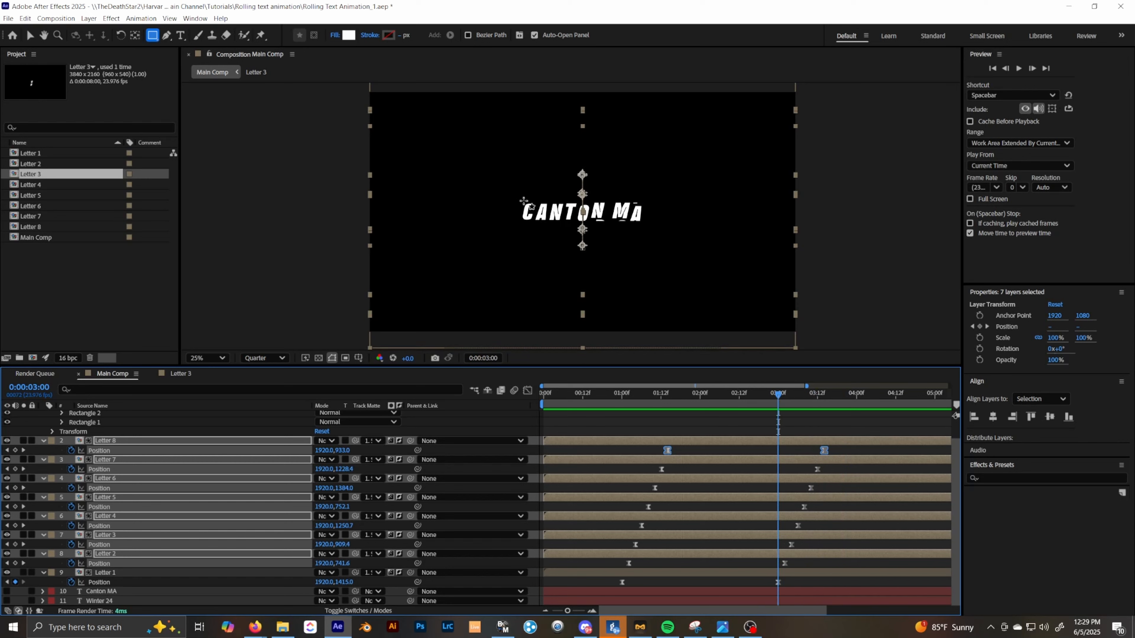
drag(777, 395, 710, 417)
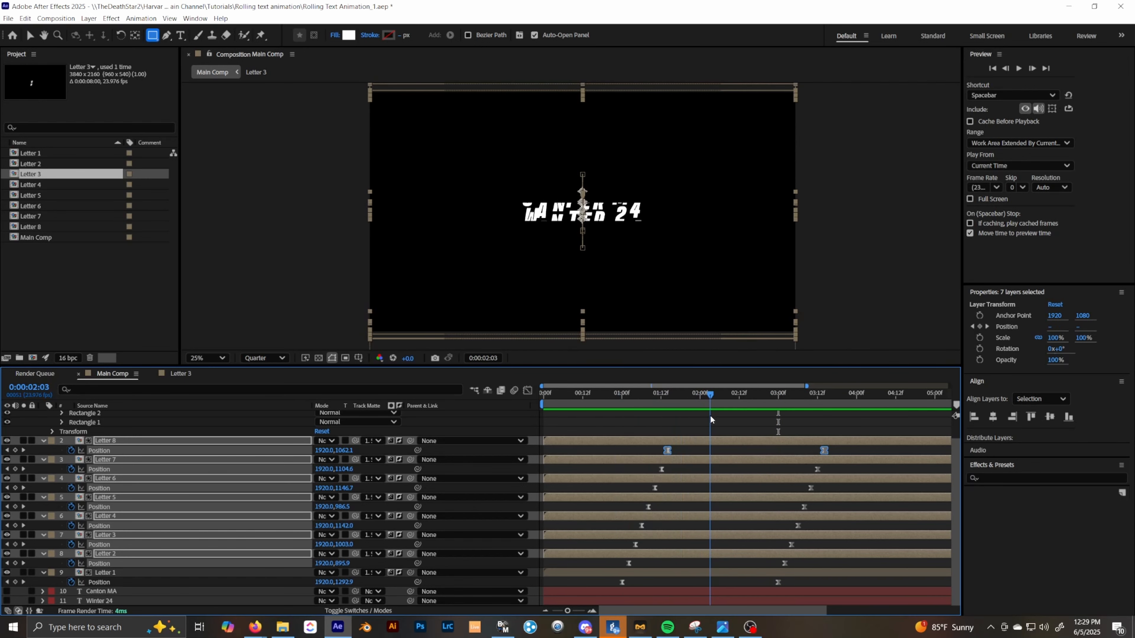
click(843, 425)
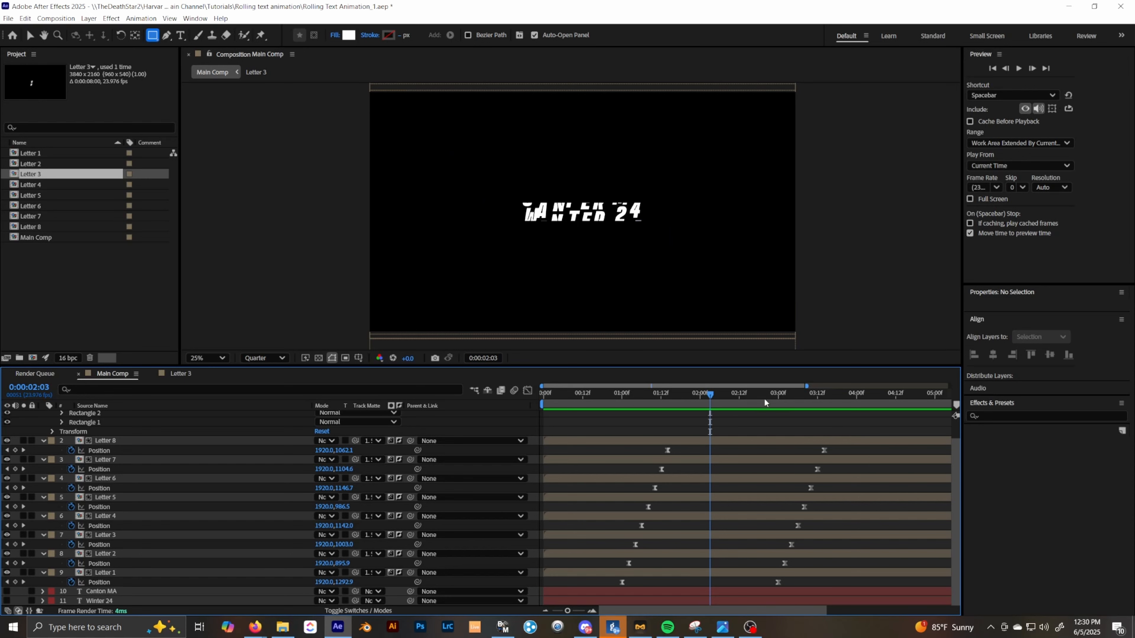
Step: Stagger the stops irregularly by moving the end Position keyframes of Letters 3, 5 and 7 a few frames earlier and Letters 2, 4 and 8 later
drag(761, 394, 832, 402)
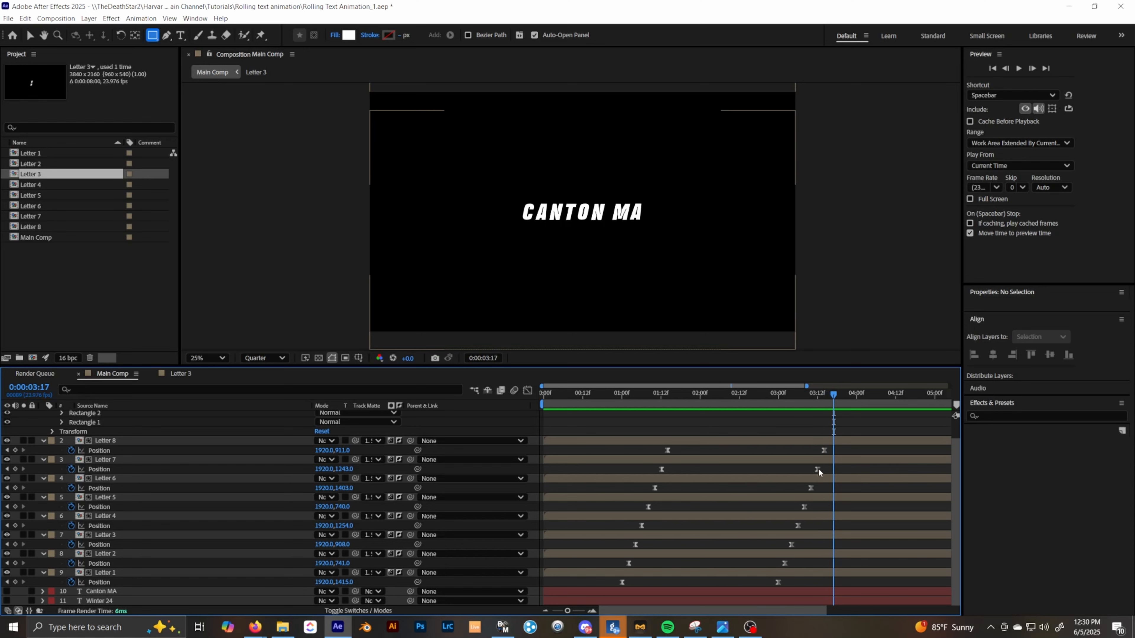
drag(818, 468, 811, 469)
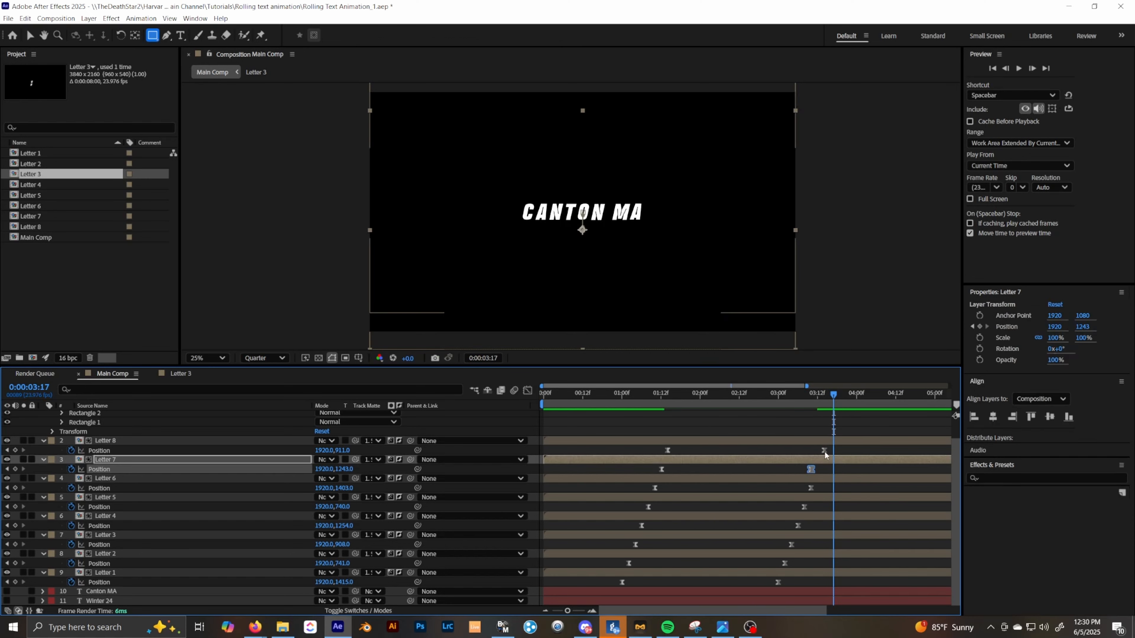
drag(804, 507, 798, 563)
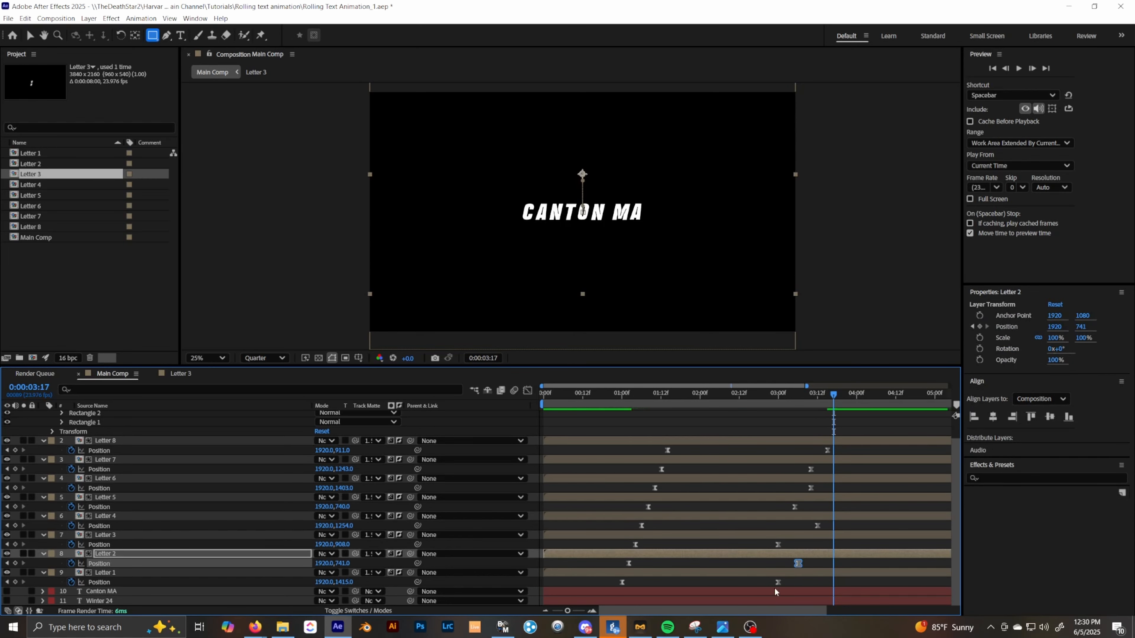
Step: Preview the roll with the irregular stop timing from about frame 18 until Canton MA settles
drag(833, 395, 777, 396)
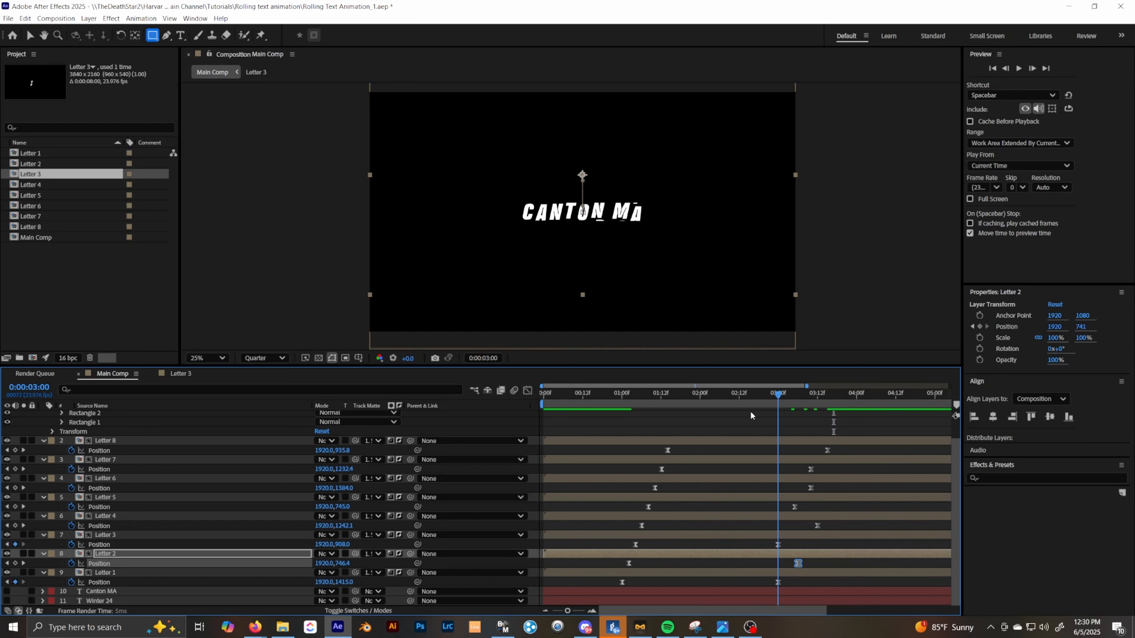
key(space)
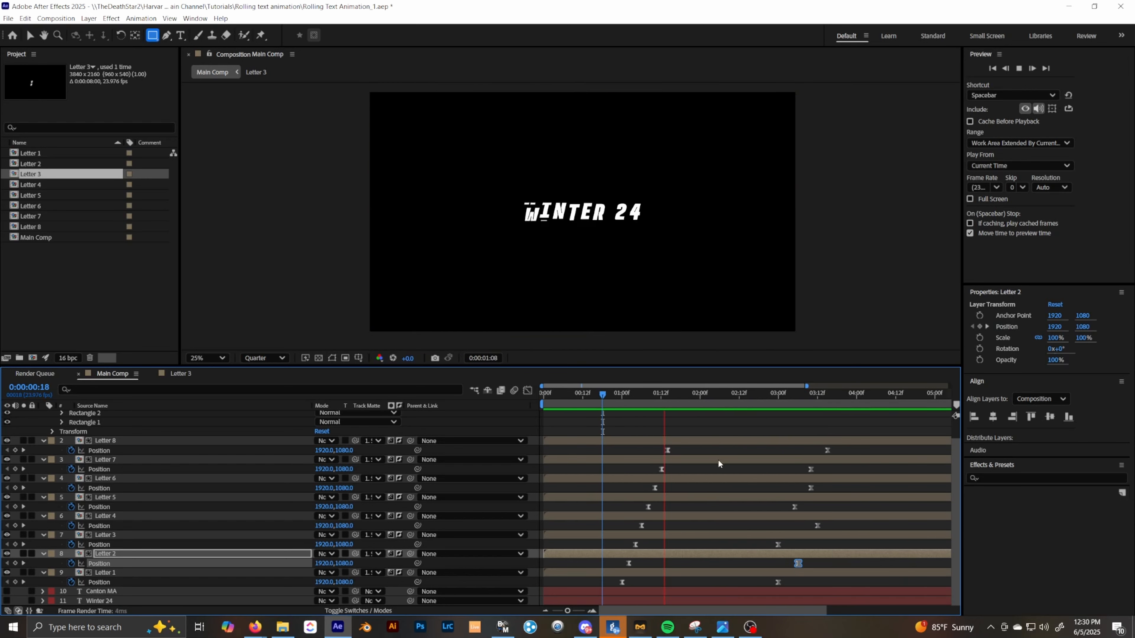
key(space)
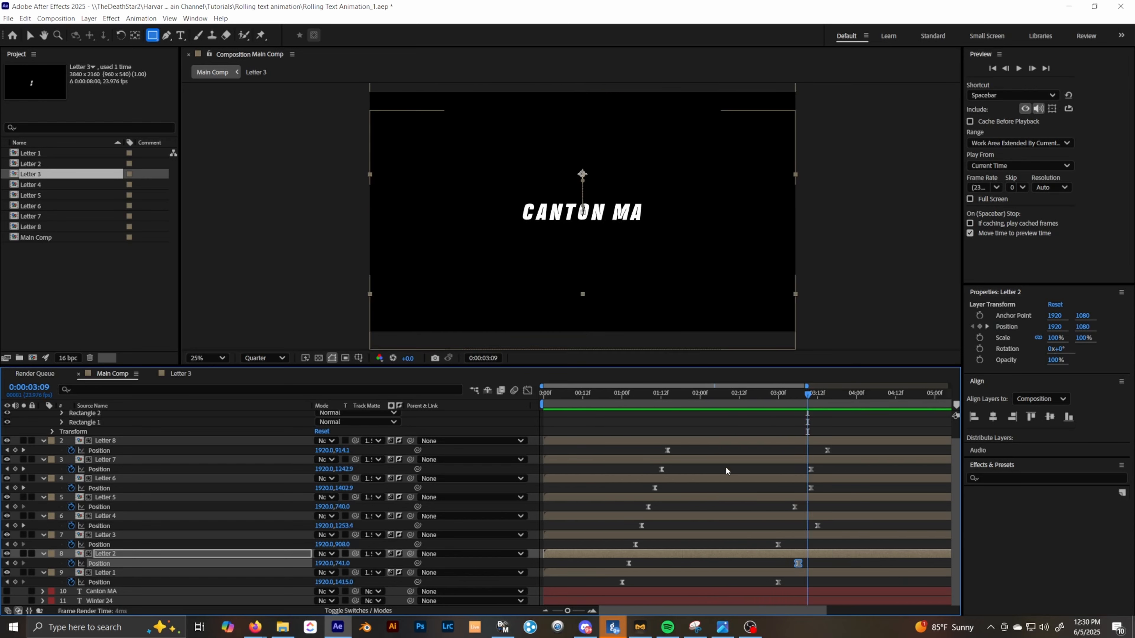
Step: Move the start Position keyframes of Letters 5 and 6 slightly later and Letter 3's a few frames earlier, and preview the roll
drag(655, 489, 628, 544)
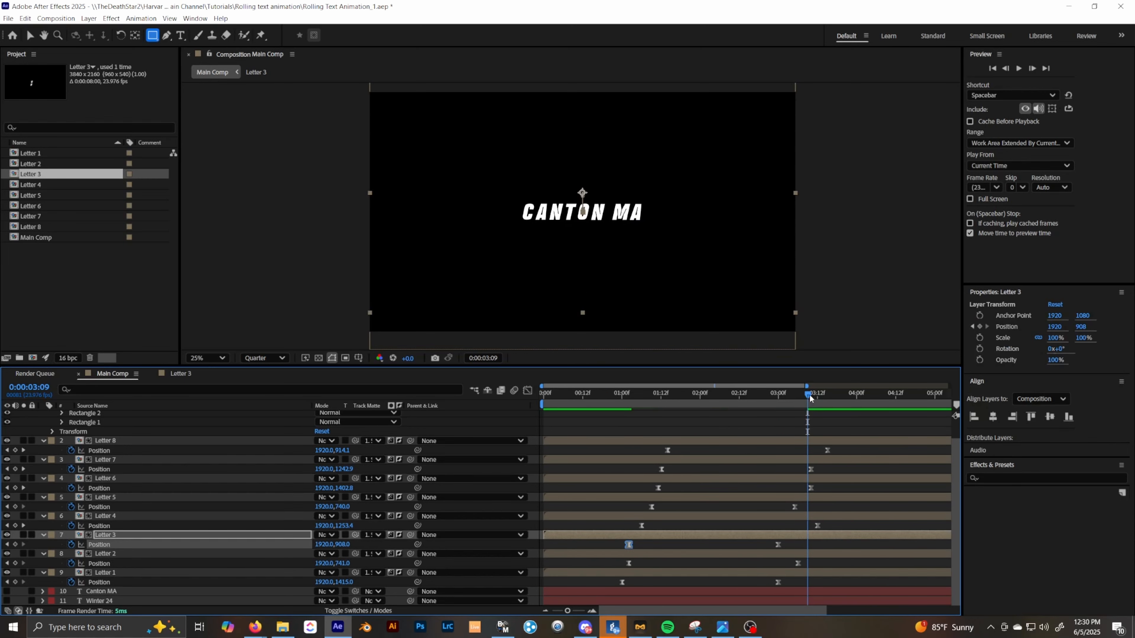
drag(809, 394, 722, 394)
key(space)
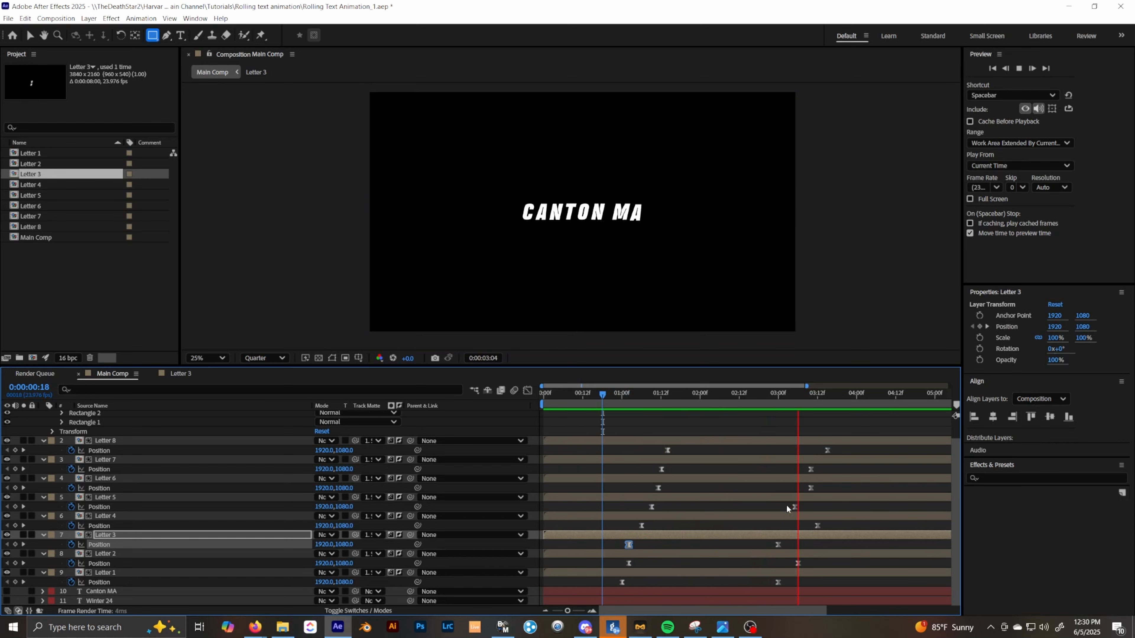
key(space)
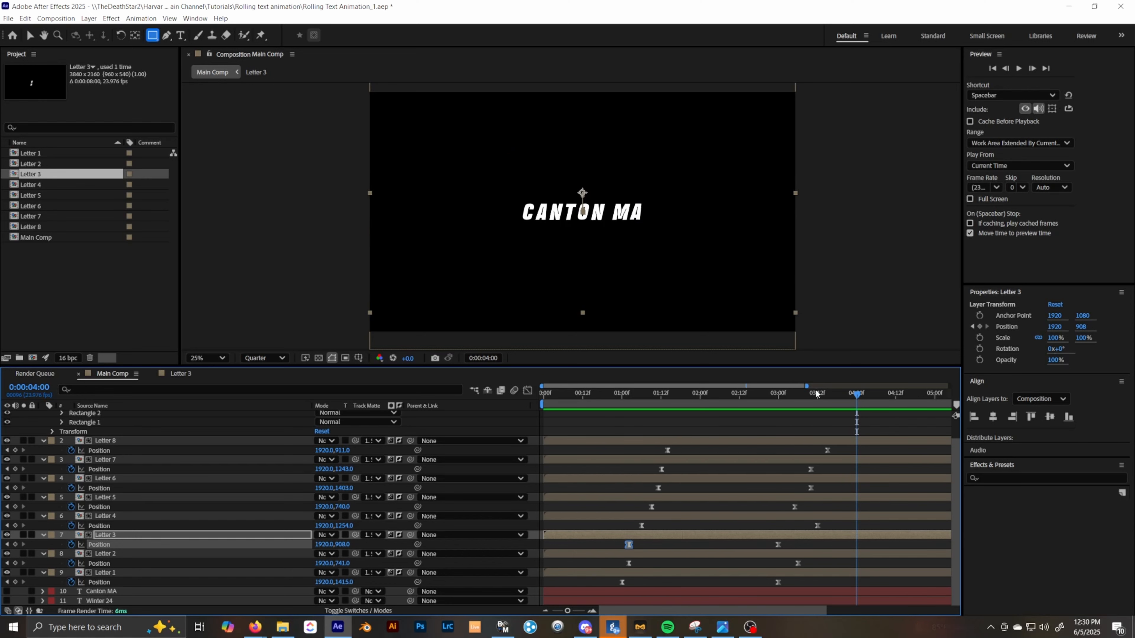
Step: Scrub the roll backward in Main Comp from its ending to 0:00:01:04, where it leaves Winter 24
drag(854, 392, 817, 452)
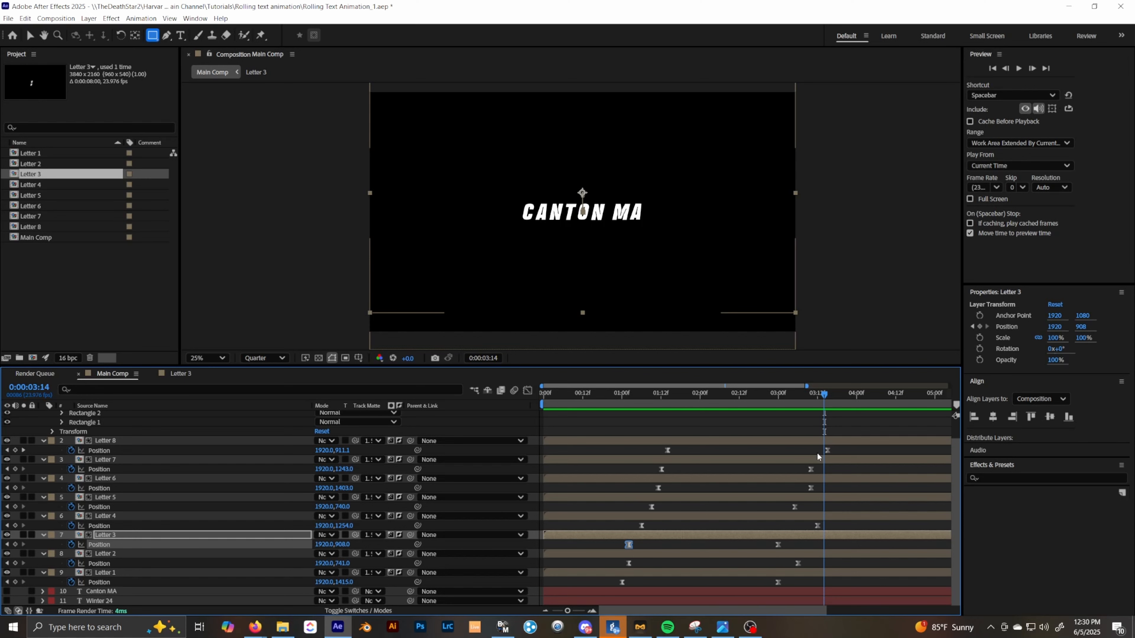
drag(824, 393, 758, 406)
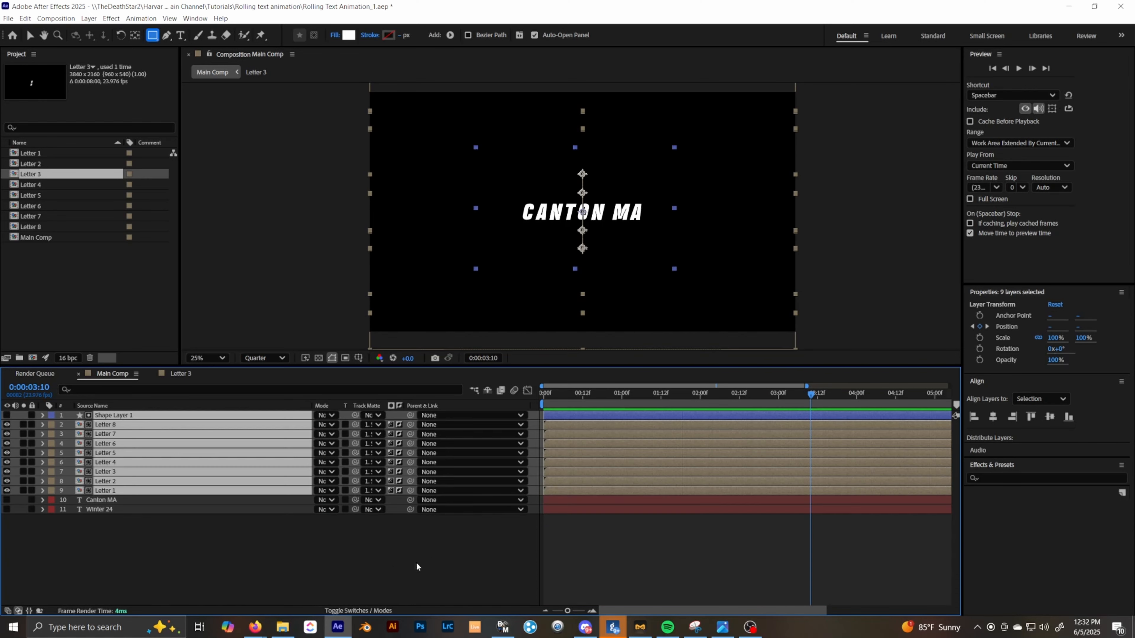
click(418, 563)
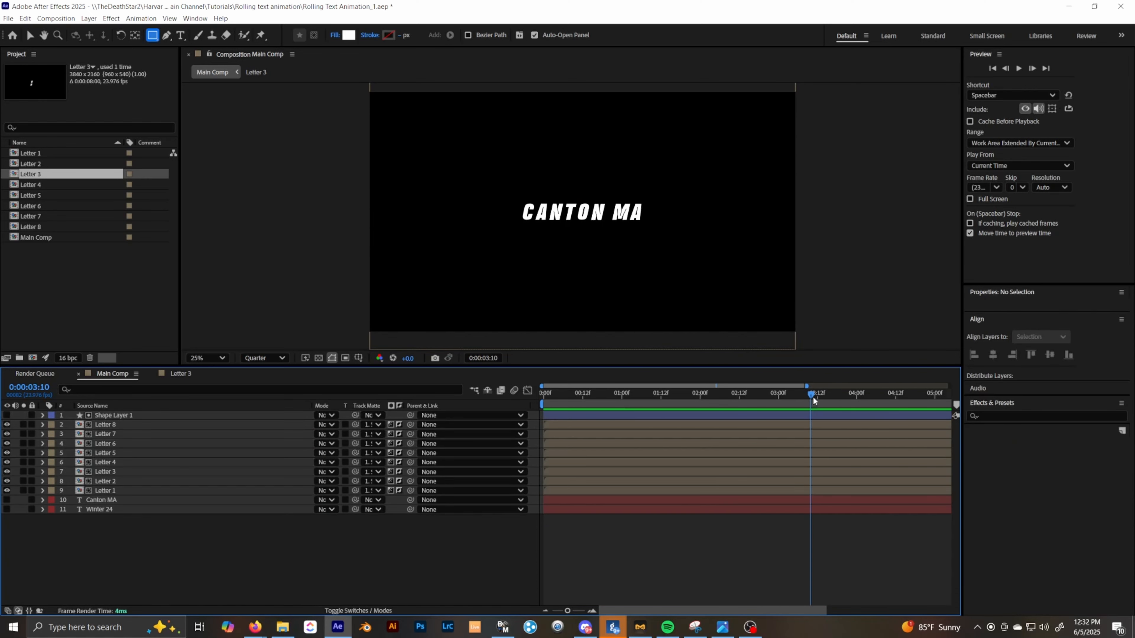
drag(812, 397, 637, 460)
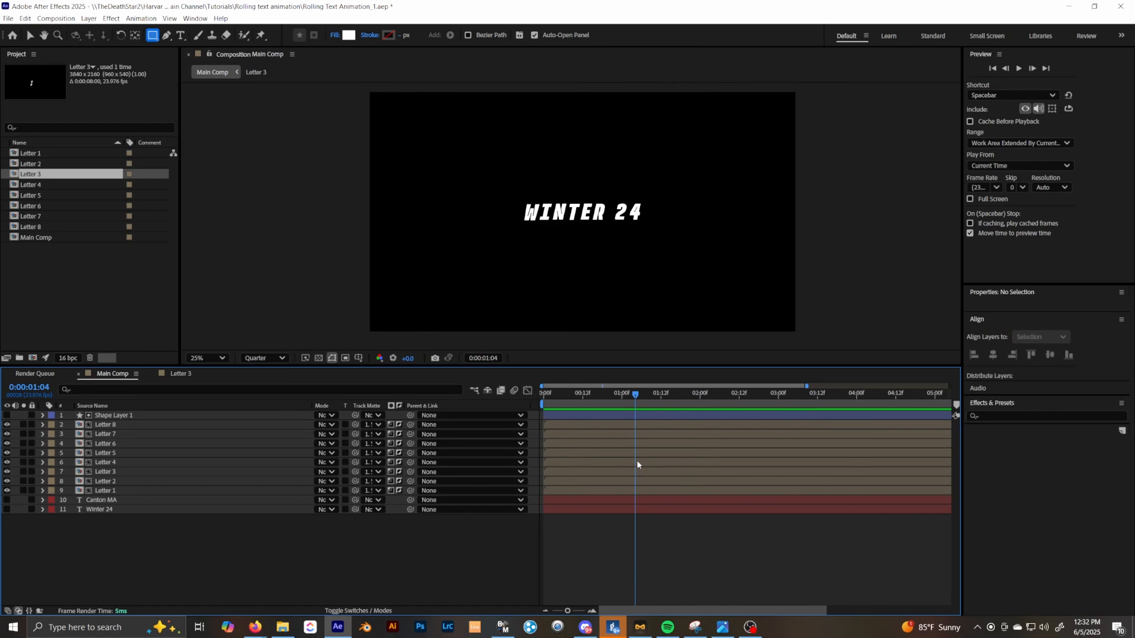
Step: In the Letter 1 comp, try the Light font style on all three text layers, and settle on Regular
click(106, 490)
double_click(106, 492)
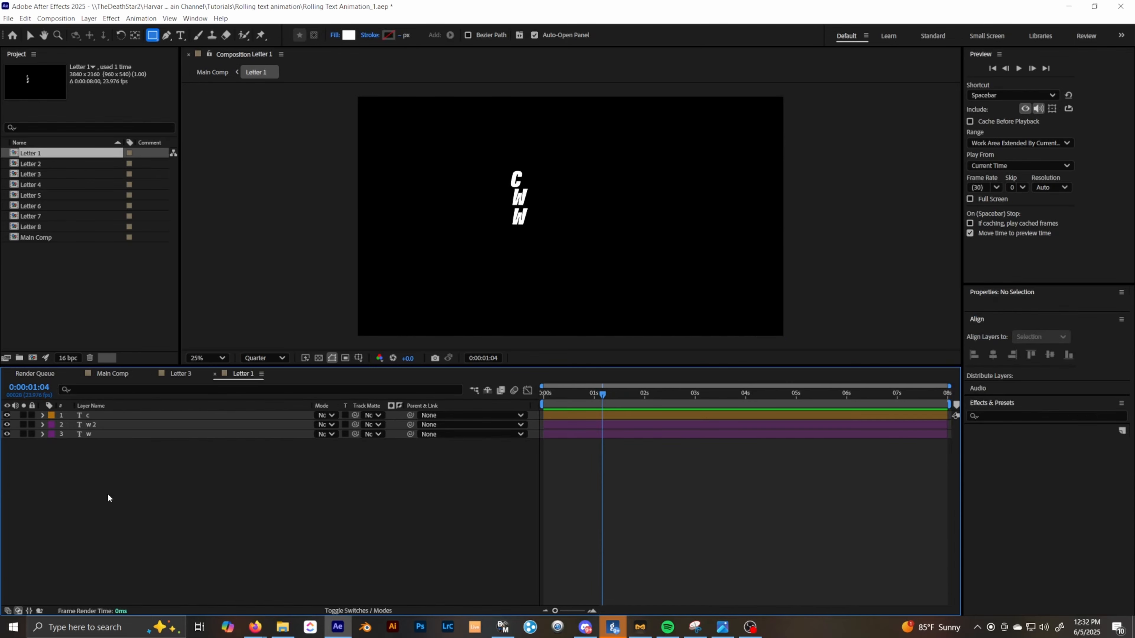
click(89, 432)
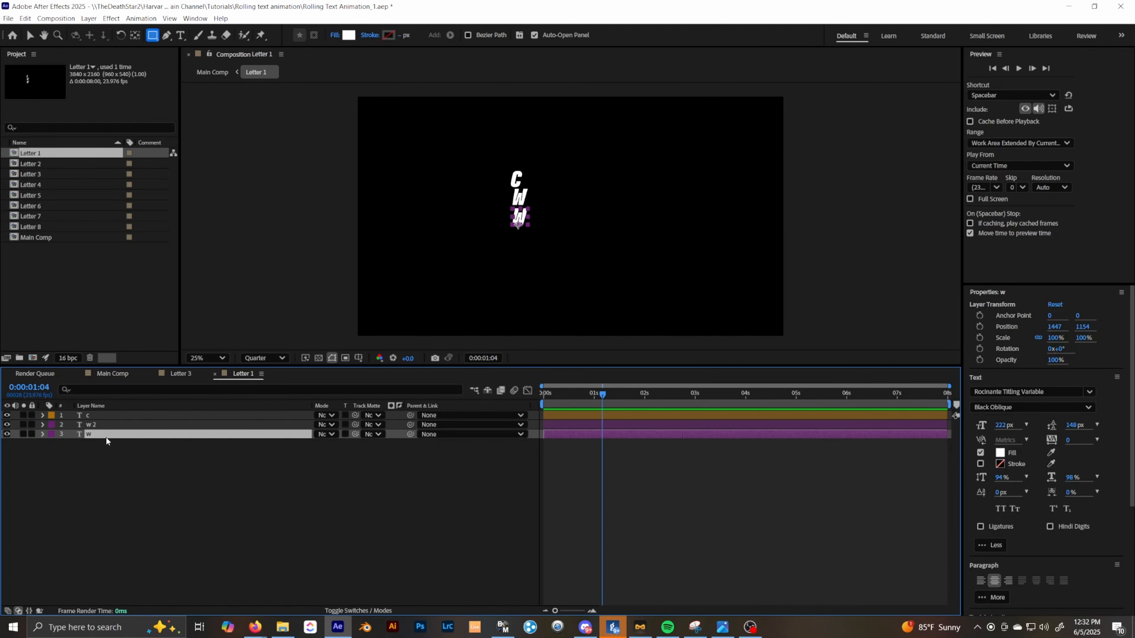
click(103, 424)
click(103, 415)
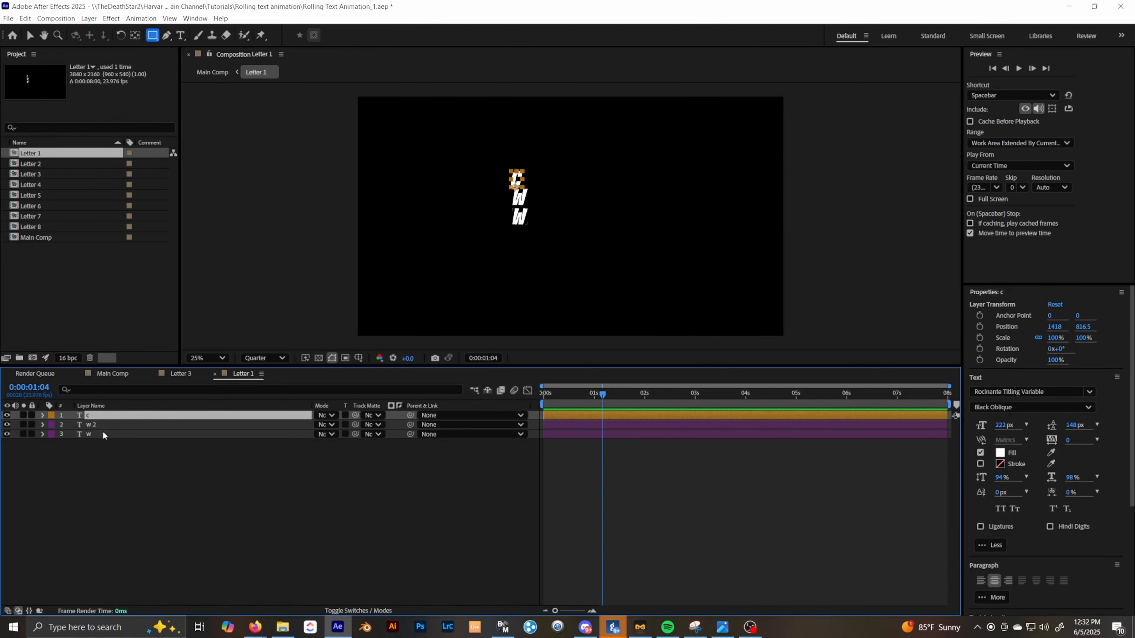
shift+click(103, 434)
click(1088, 408)
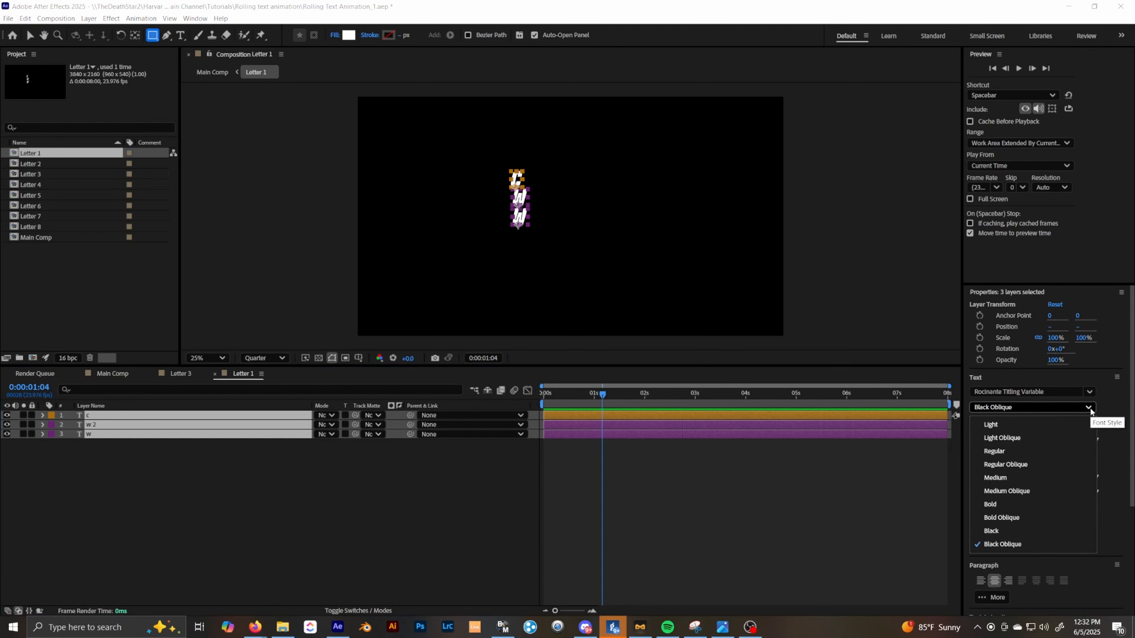
click(1025, 426)
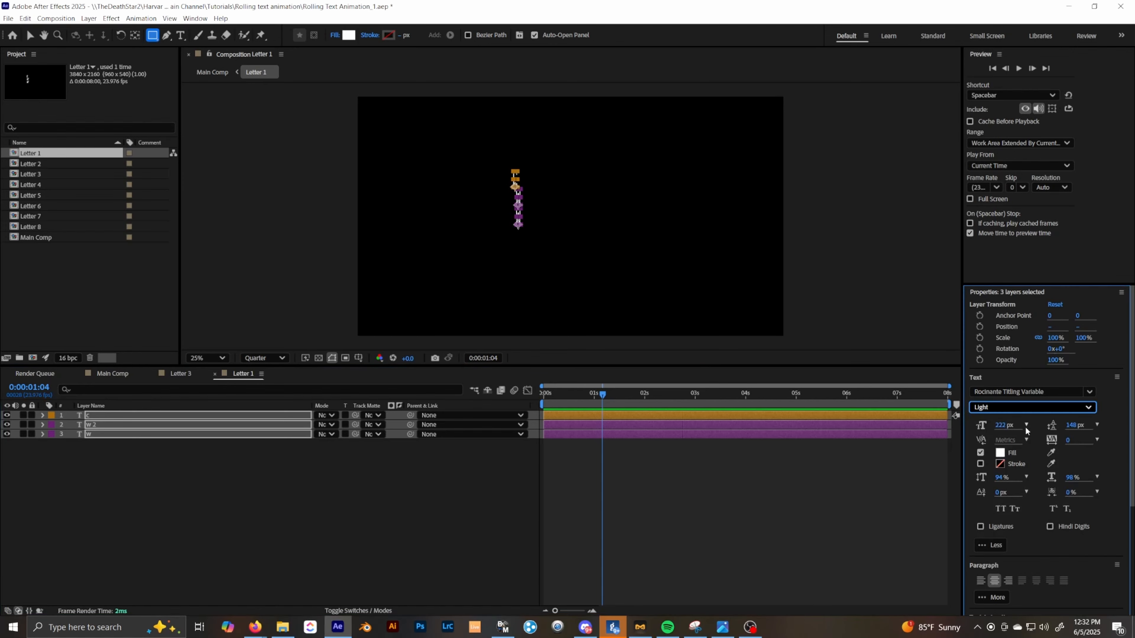
click(1054, 407)
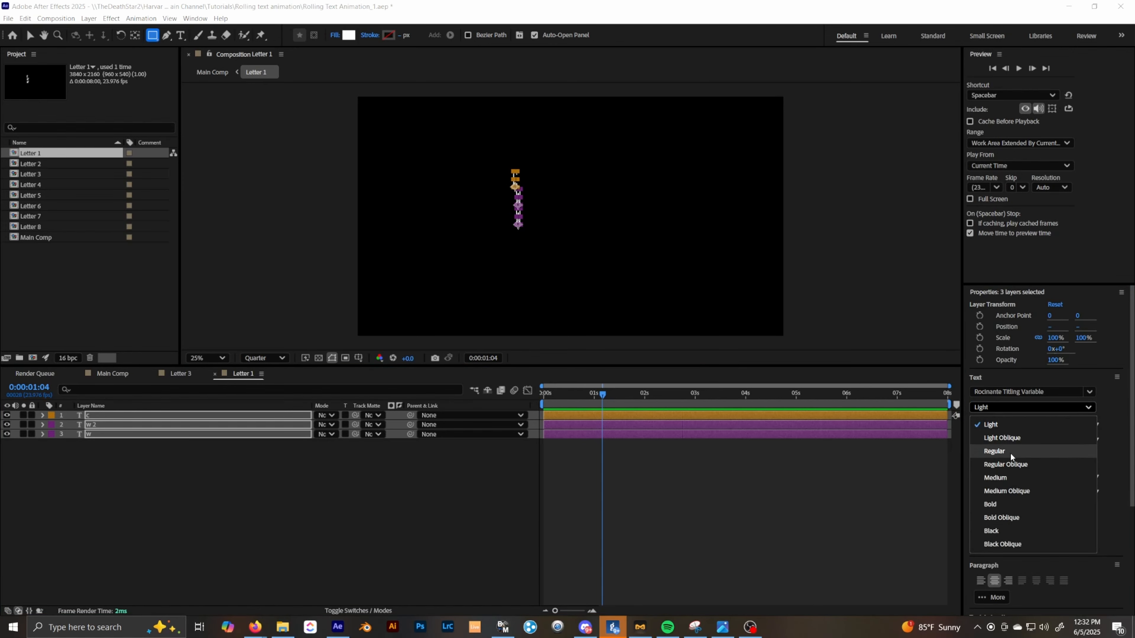
click(1010, 452)
click(458, 493)
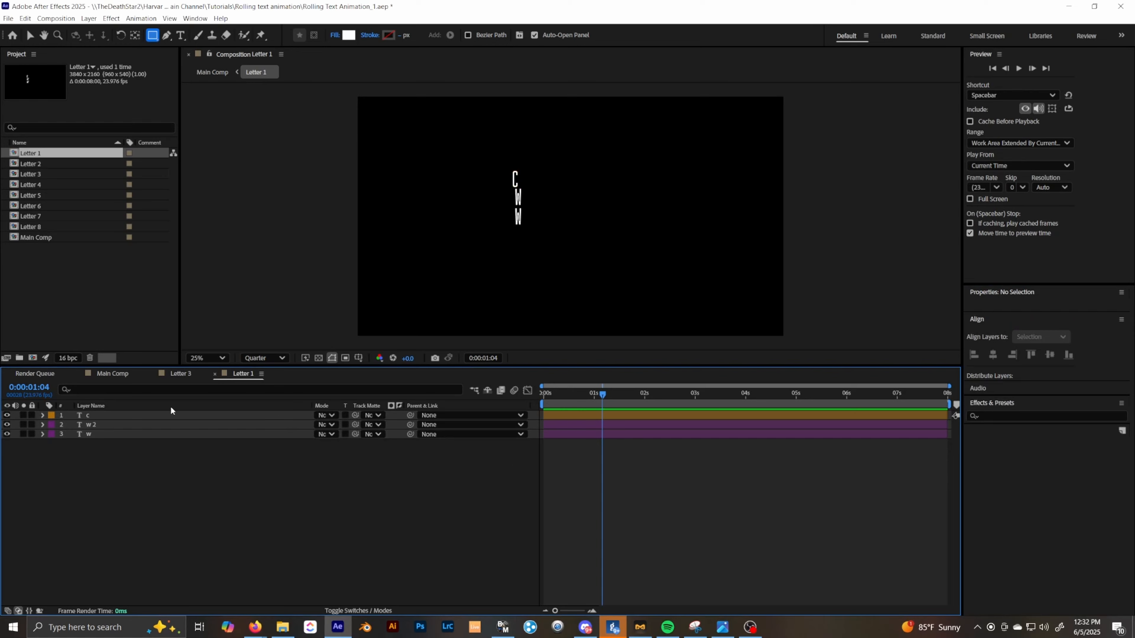
click(116, 416)
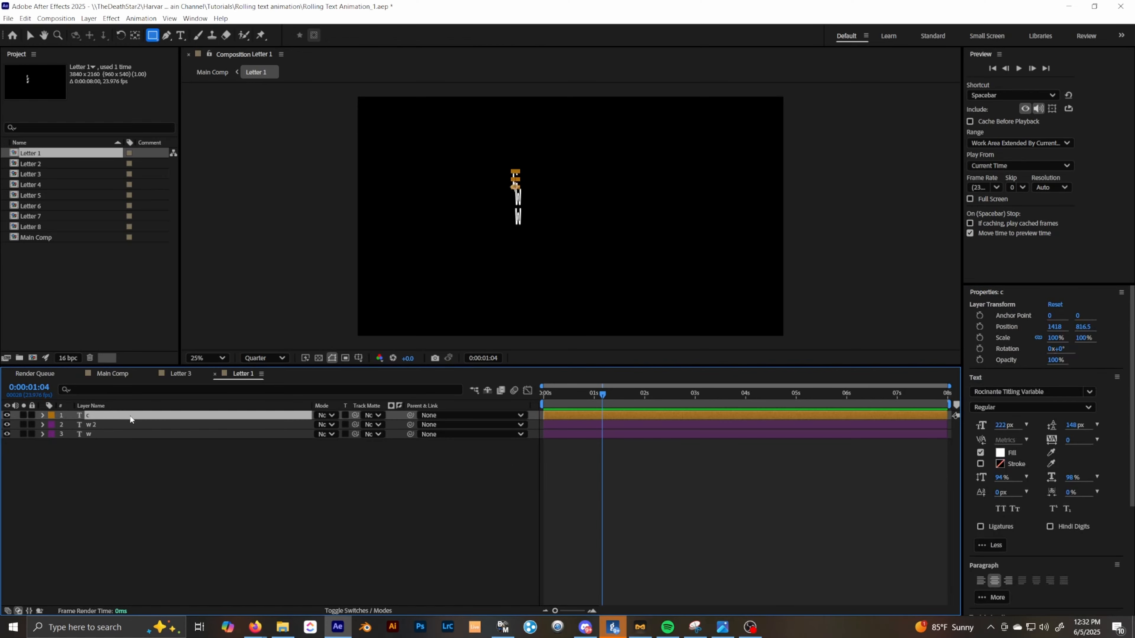
click(1033, 408)
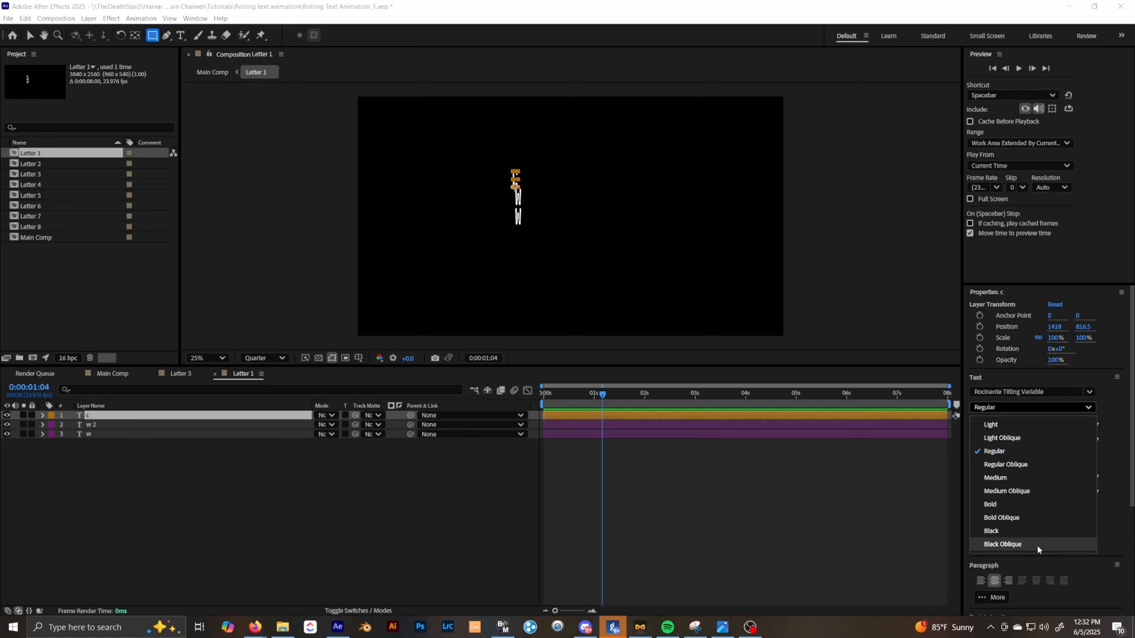
click(448, 527)
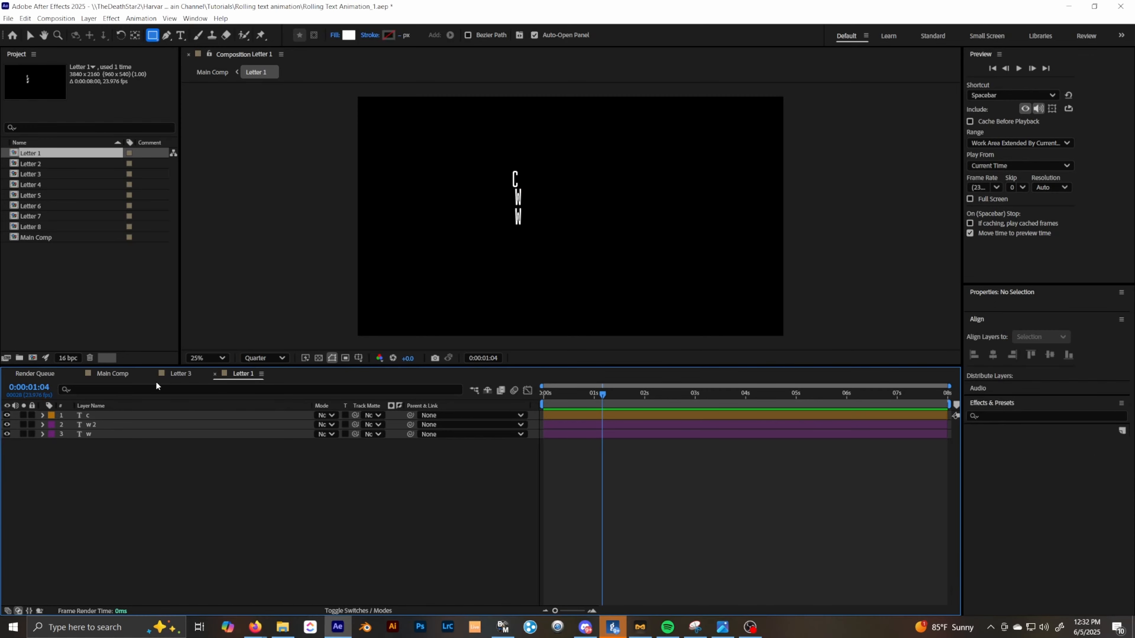
Step: Set the font style of all three text layers in the Letter 2 comp to Regular, and check the restyled title in Main Comp
click(114, 372)
double_click(113, 480)
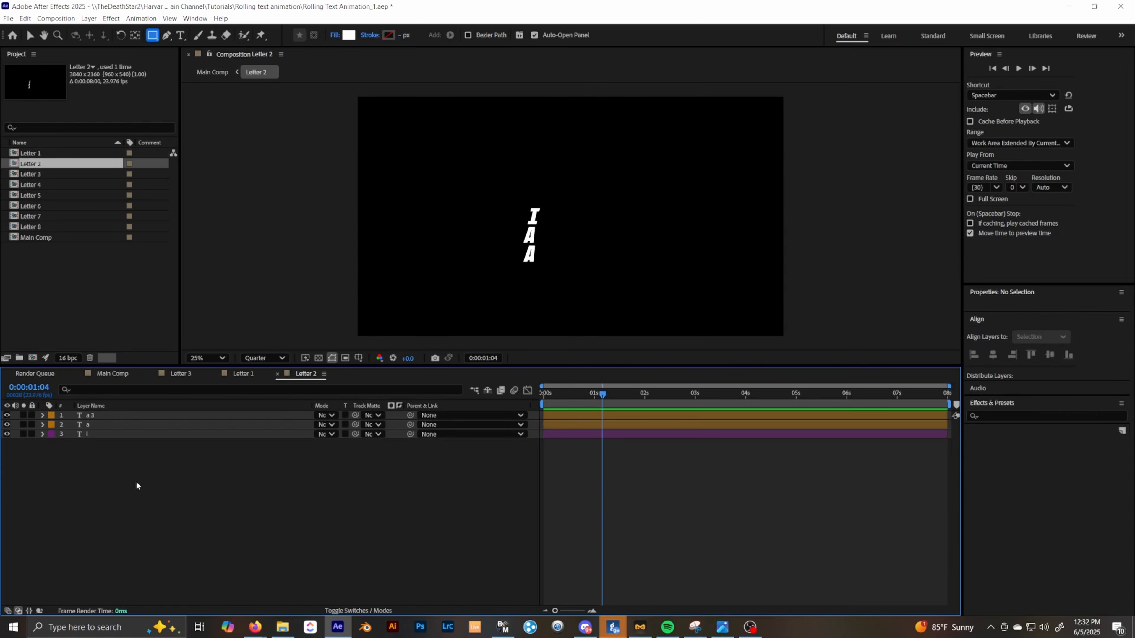
click(137, 416)
shift+click(136, 434)
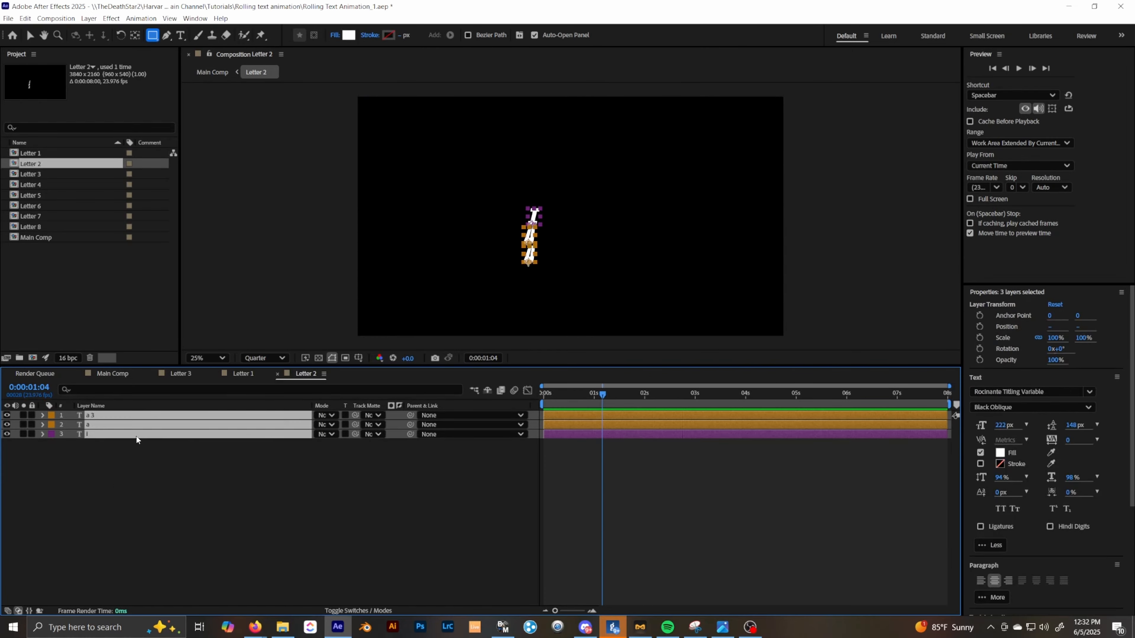
click(1078, 413)
click(1005, 446)
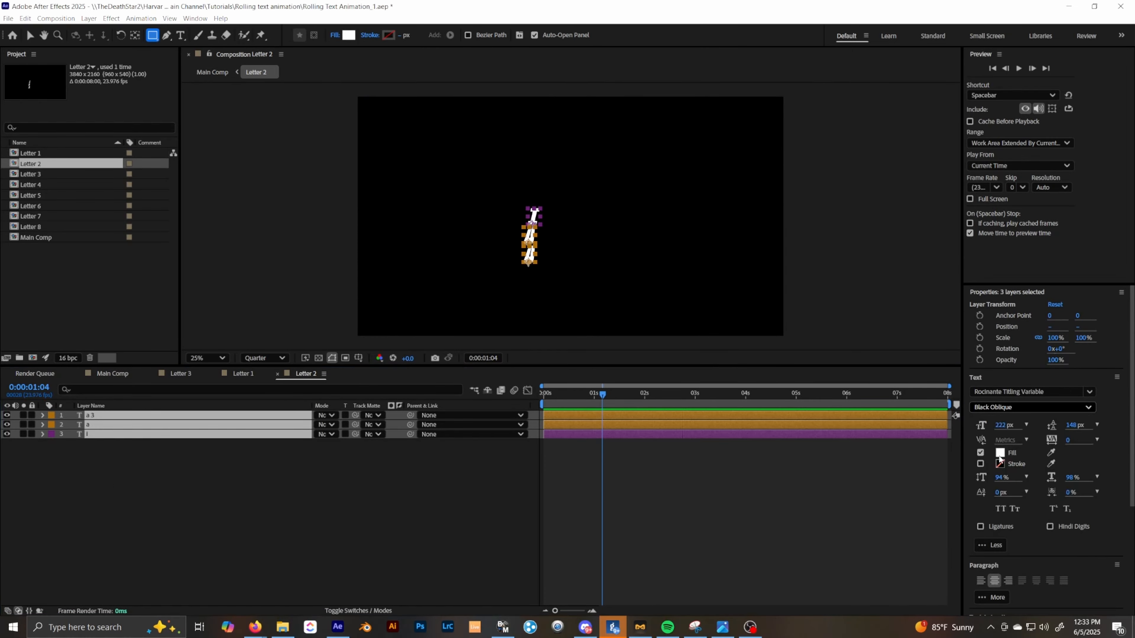
click(106, 374)
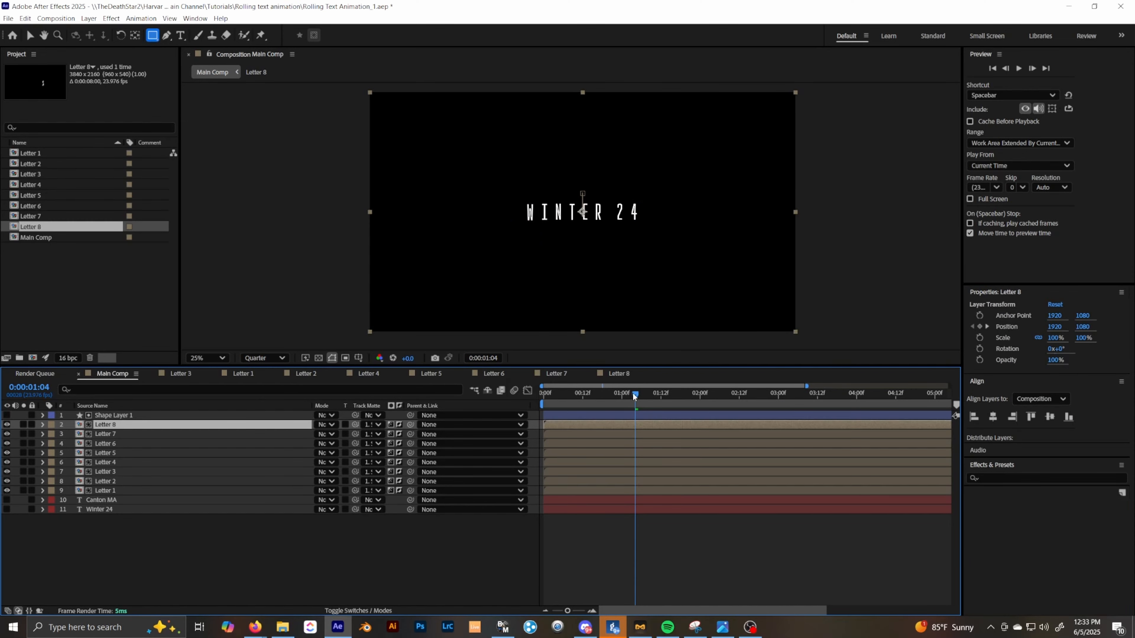
drag(634, 395, 646, 437)
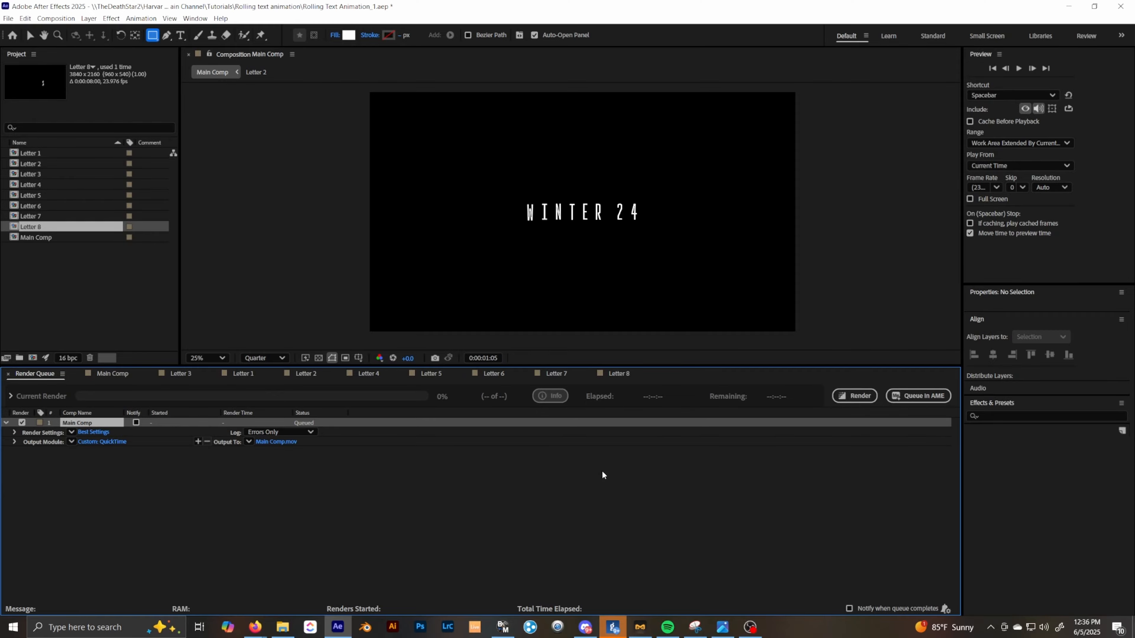